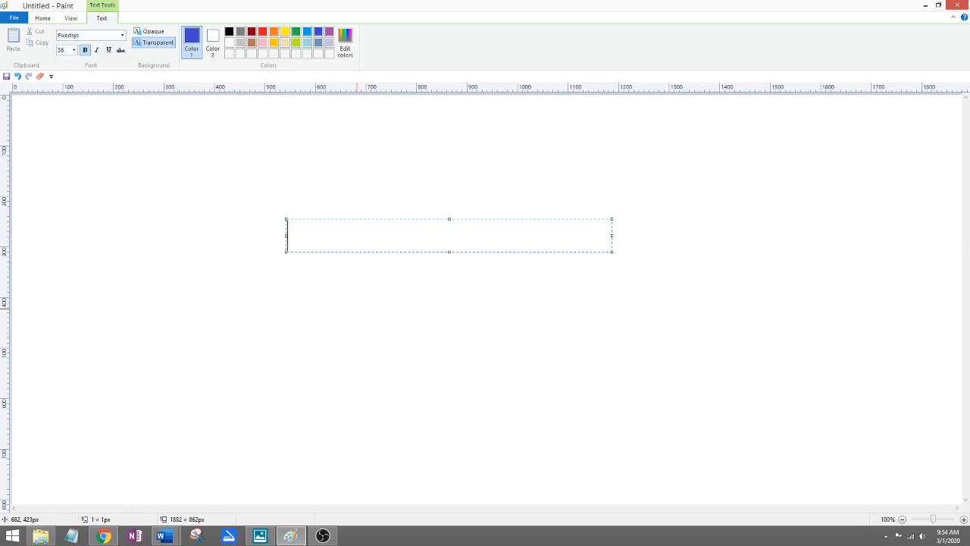
Write "Hello" as the first line of the text box and begin a new line.
text(Hello)
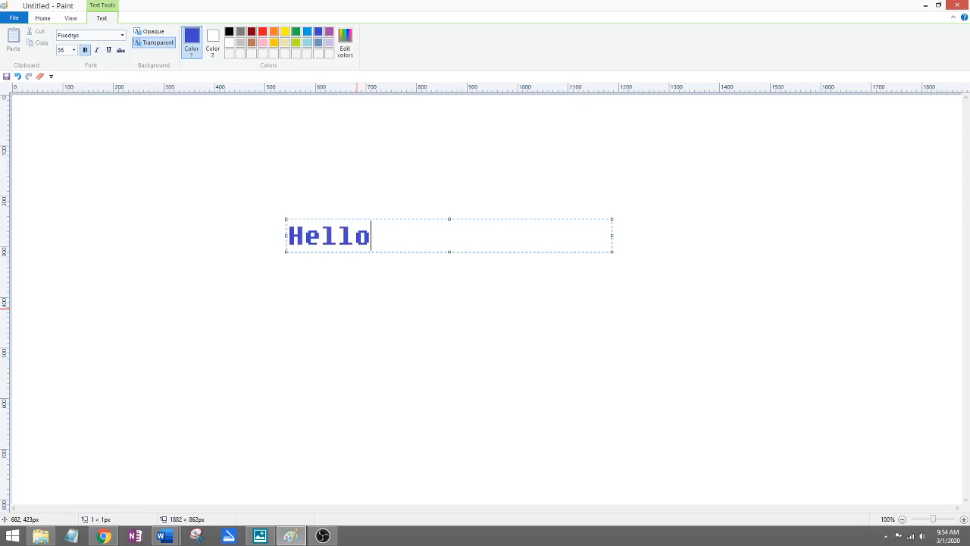
key(Return)
text(Tod)
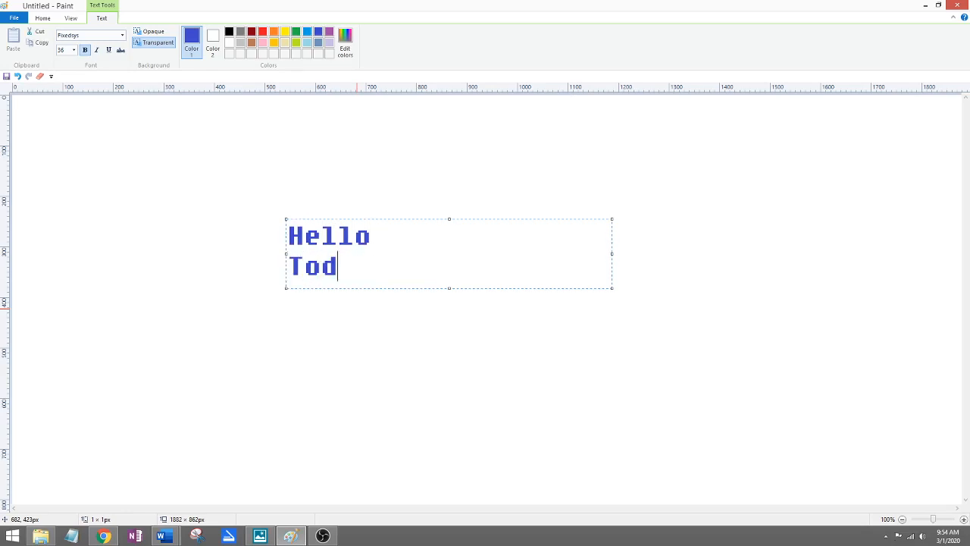
text(ay we)
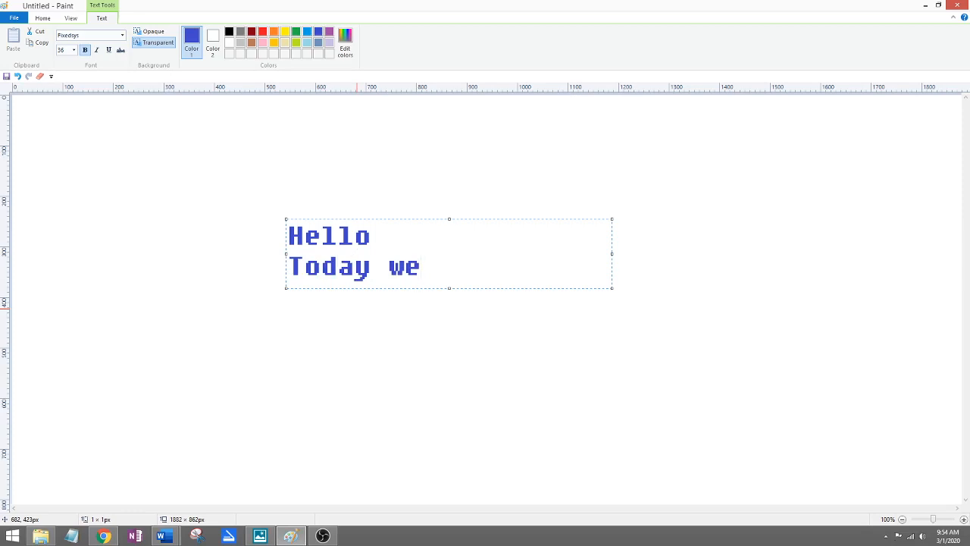
key(BackSpace)
key(BackSpace)
key(BackSpace)
key(BackSpace)
key(BackSpace)
key(BackSpace)
key(BackSpace)
key(BackSpace)
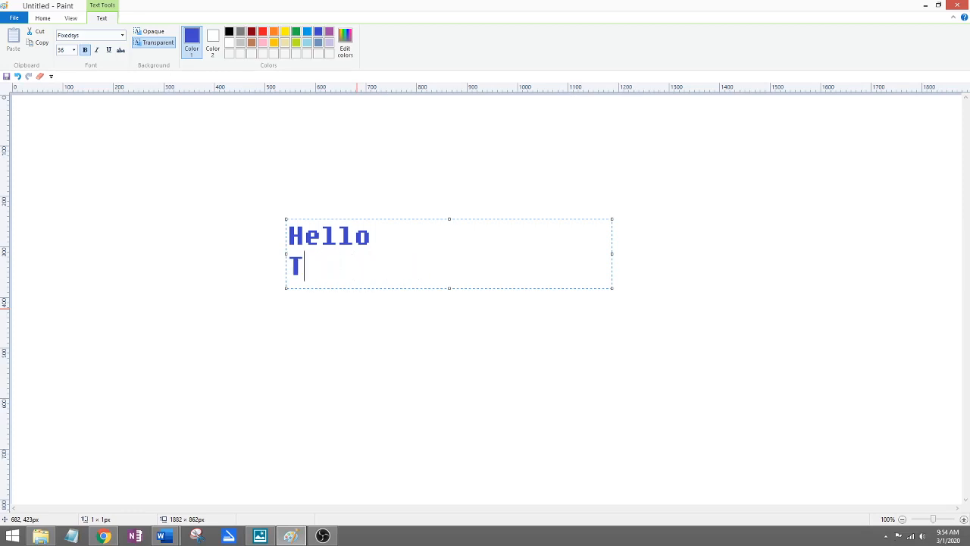
Write "We are going over" as the second line and begin the third line with "one".
text(We a)
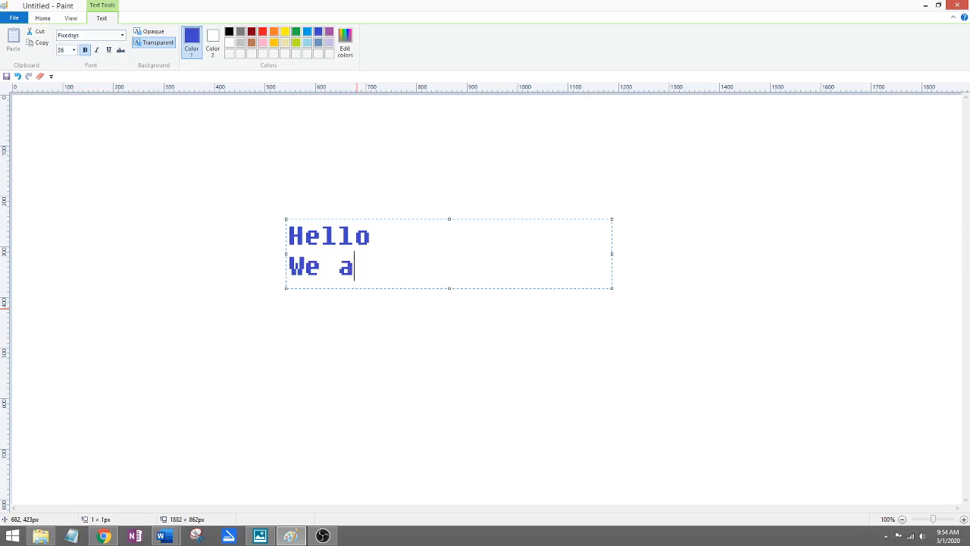
text(re going o)
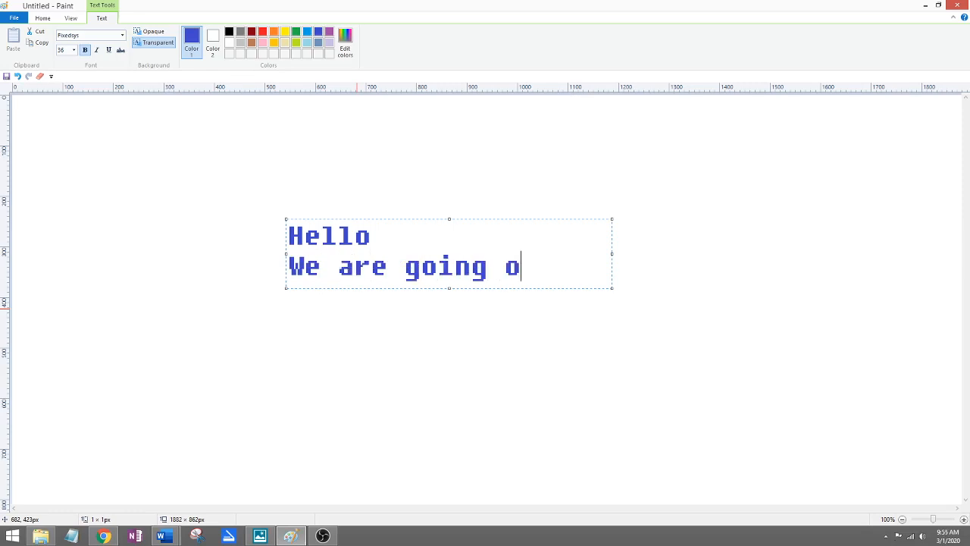
text(ver)
key(Return)
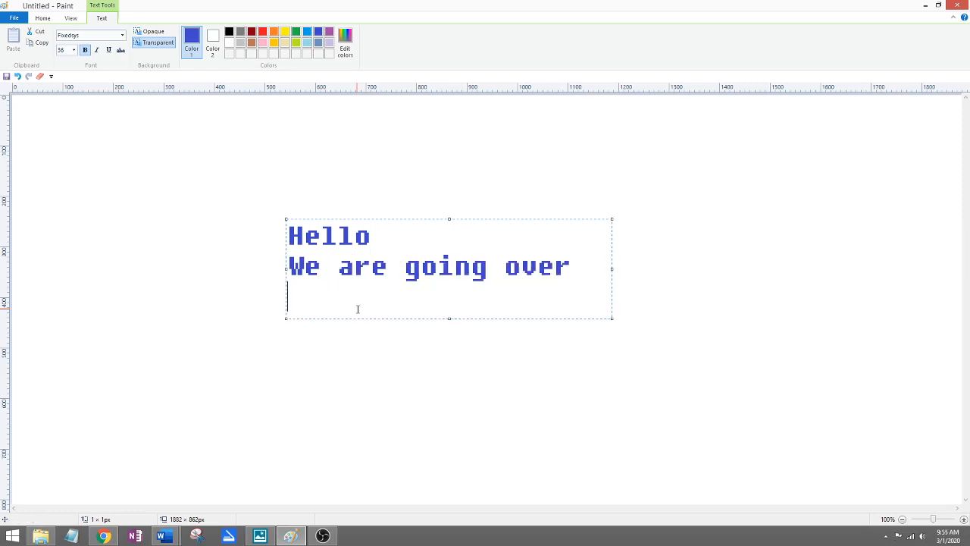
text(one)
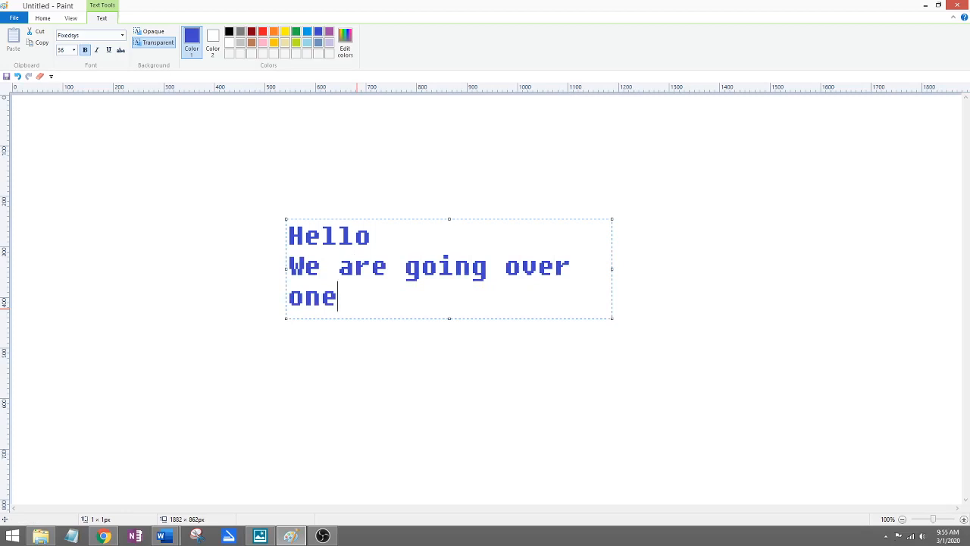
text(-point)
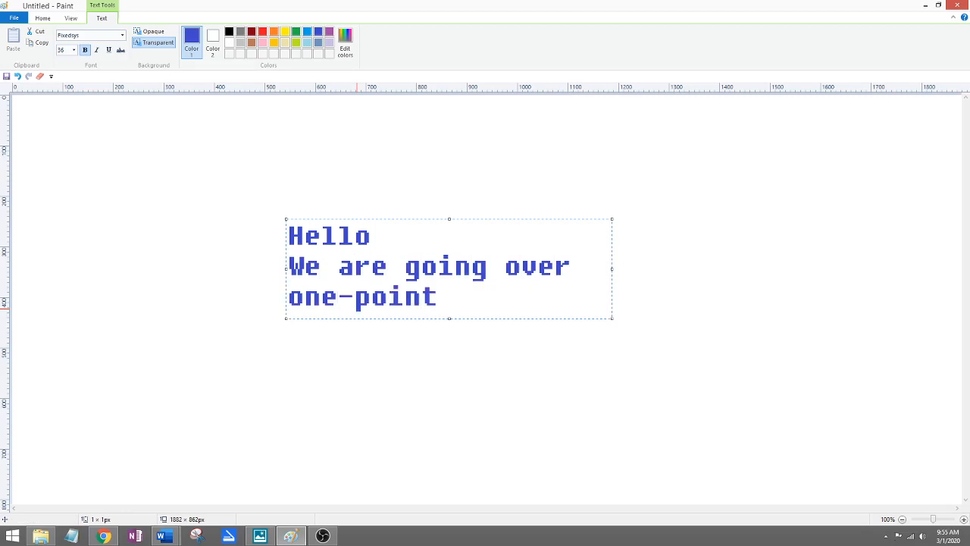
key(BackSpace)
key(BackSpace)
key(BackSpace)
key(BackSpace)
key(BackSpace)
key(BackSpace)
key(BackSpace)
Complete the sentence after "one" with "point perspective :)" and place the text on the canvas.
text(point pers)
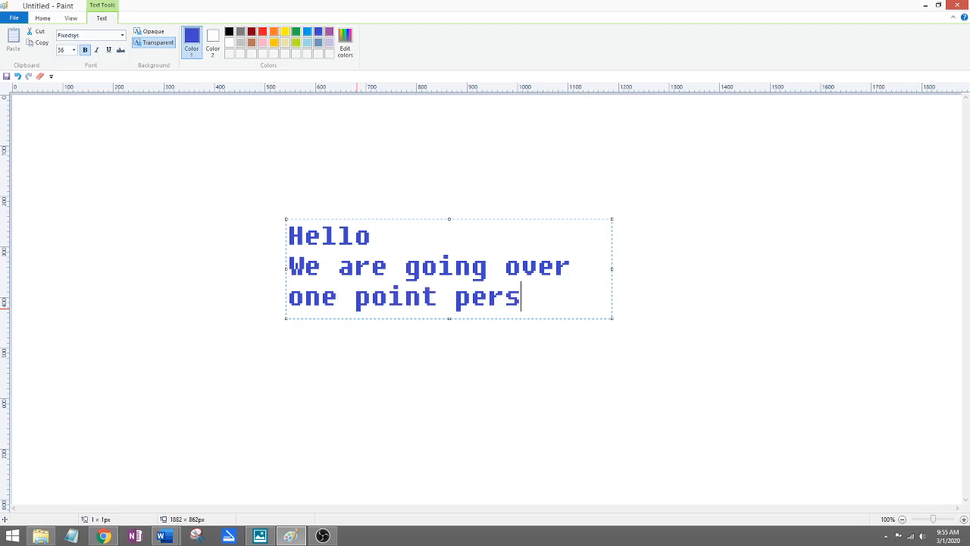
text(pective)
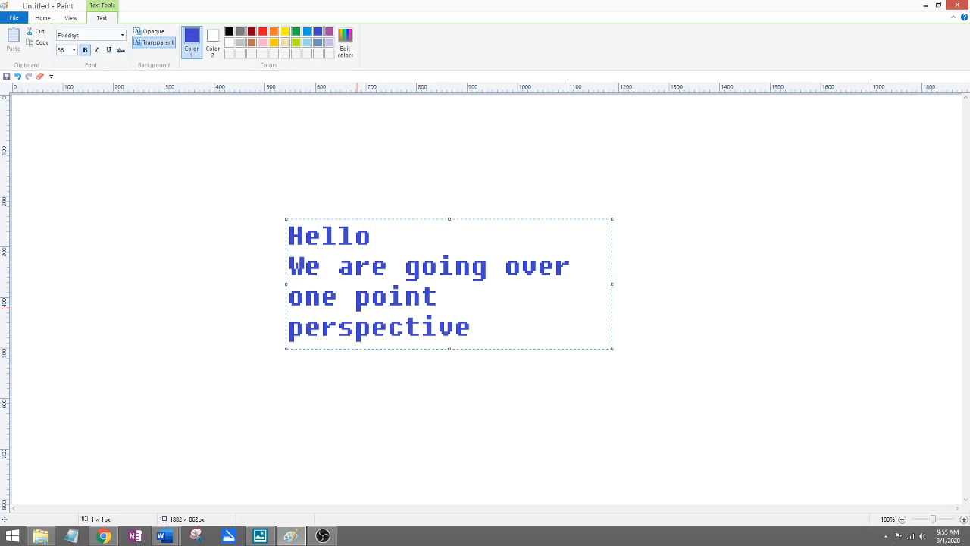
text(  :))
click(237, 317)
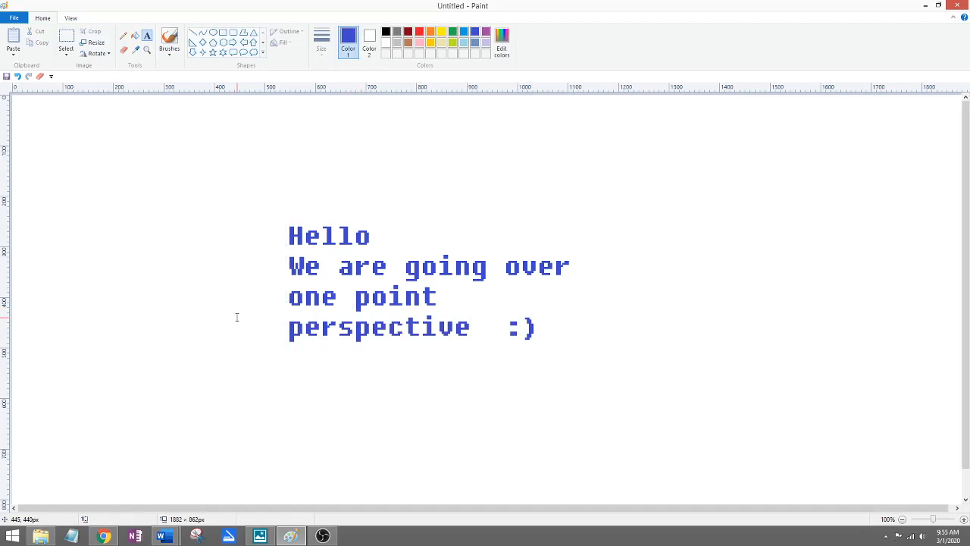
Keep indigo as the drawing colour and erase the whole greeting text from the canvas.
click(385, 33)
click(475, 33)
click(123, 50)
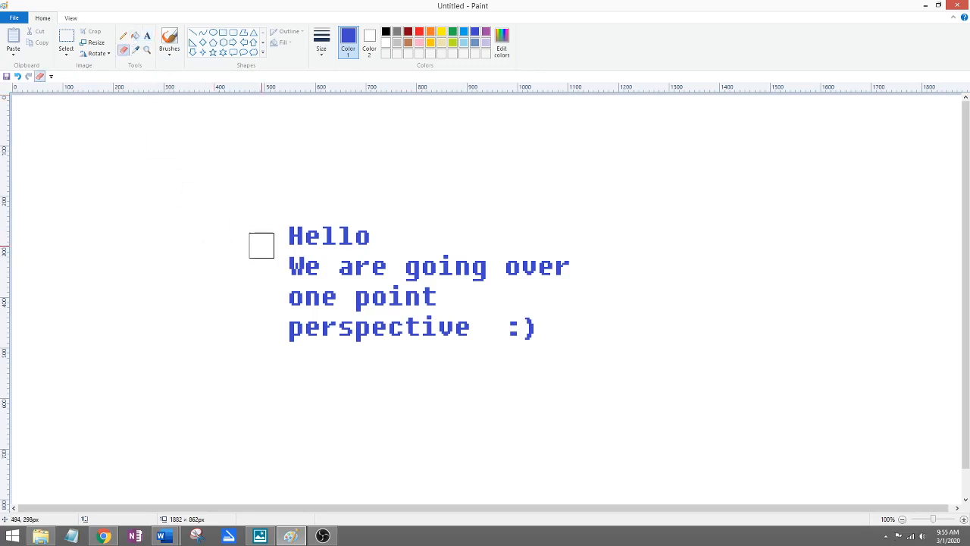
mouse_move(262, 245)
mouse_down()
mouse_move(369, 237)
mouse_move(325, 231)
mouse_move(353, 265)
mouse_move(378, 263)
mouse_move(291, 264)
mouse_move(571, 263)
mouse_move(458, 257)
mouse_move(325, 276)
mouse_move(304, 296)
mouse_move(433, 298)
mouse_move(345, 302)
mouse_move(299, 316)
mouse_move(295, 327)
mouse_move(470, 331)
mouse_move(457, 326)
mouse_move(466, 336)
mouse_move(531, 327)
mouse_up()
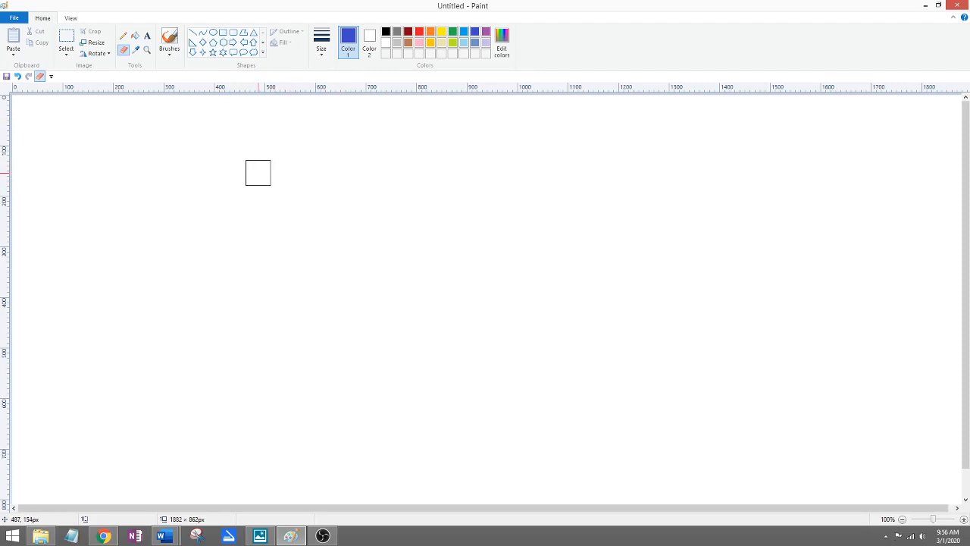
Draw a straight indigo horizon line across the full width of the canvas, slightly above its middle.
click(193, 32)
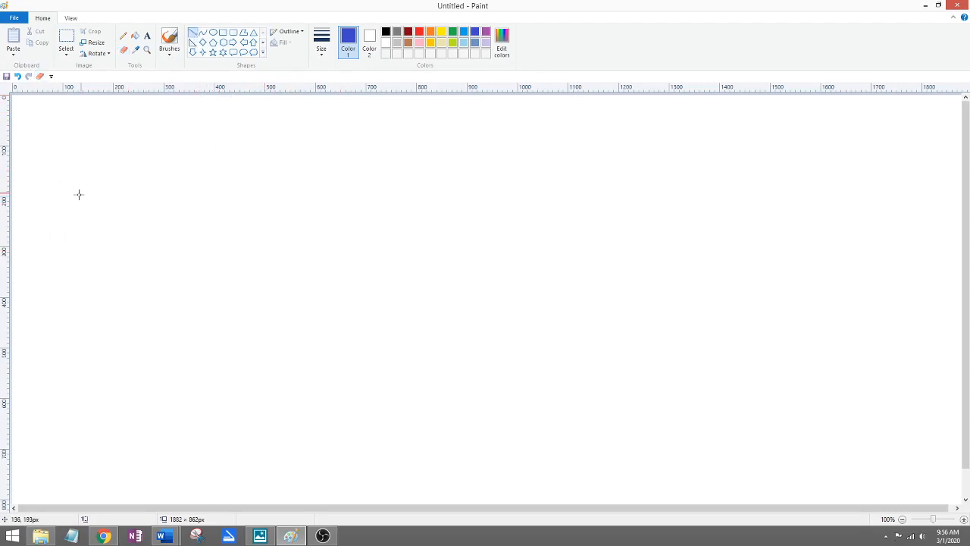
mouse_move(14, 237)
mouse_down()
mouse_move(808, 290)
mouse_move(967, 288)
mouse_up()
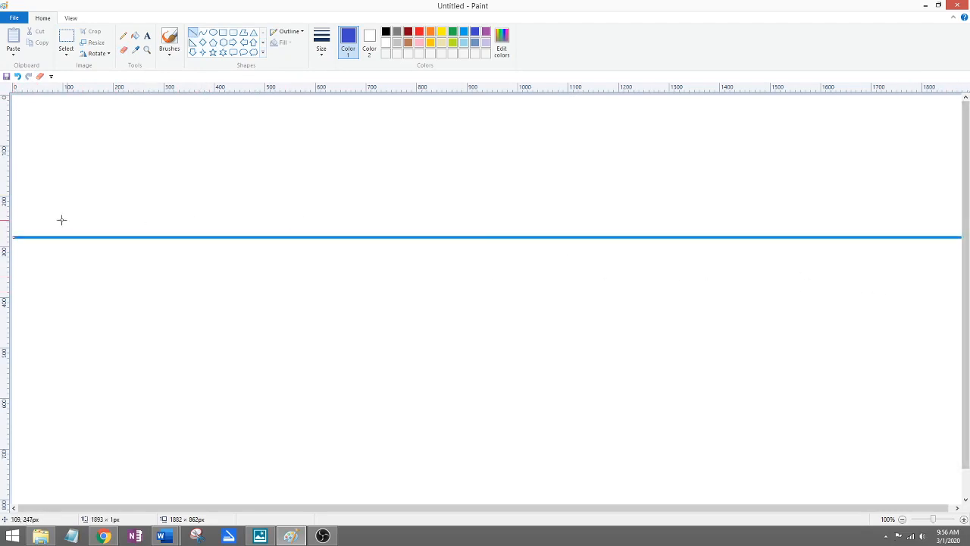
click(13, 237)
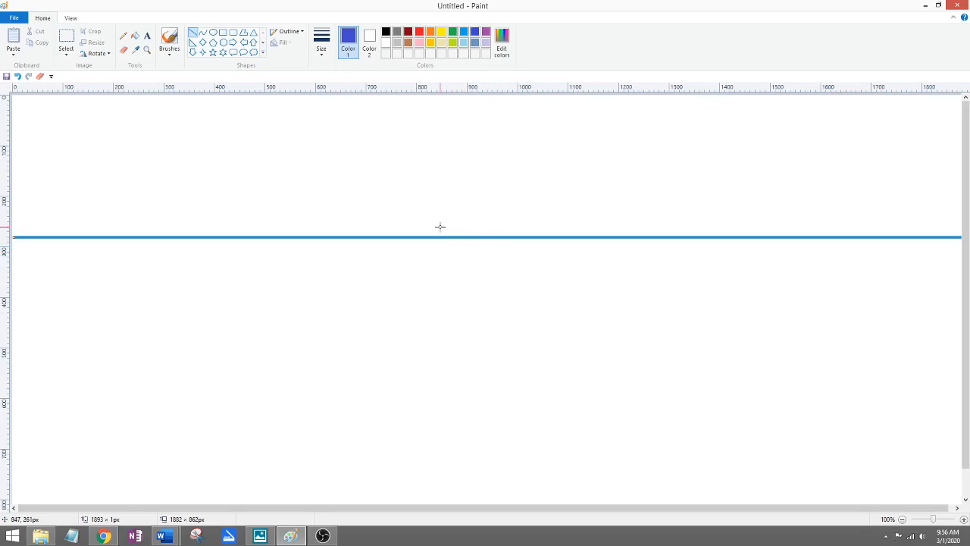
Sketch a standing side-view figure with head, torso and legs below the horizon line, using a thicker Pencil stroke.
click(123, 35)
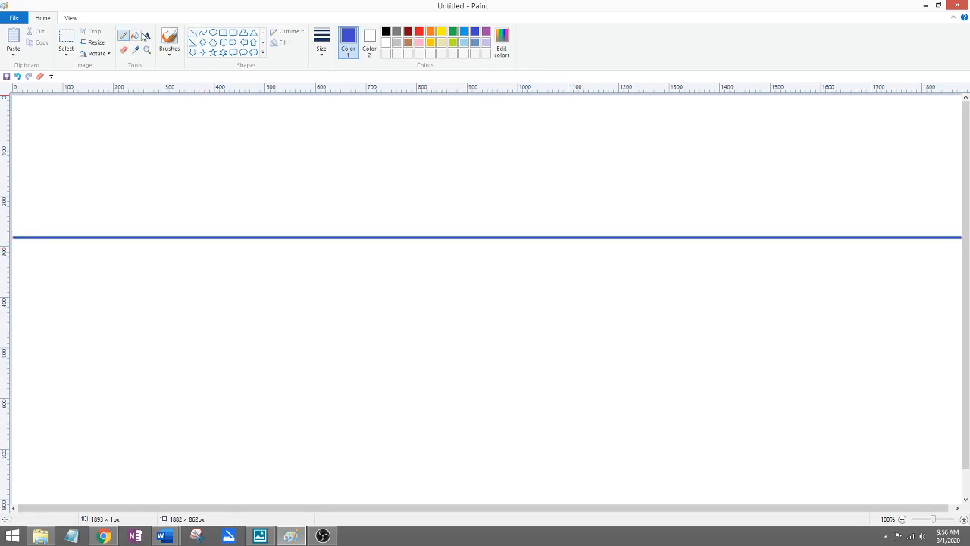
click(321, 45)
click(335, 130)
mouse_move(582, 277)
mouse_down()
mouse_move(604, 290)
mouse_move(592, 263)
mouse_up()
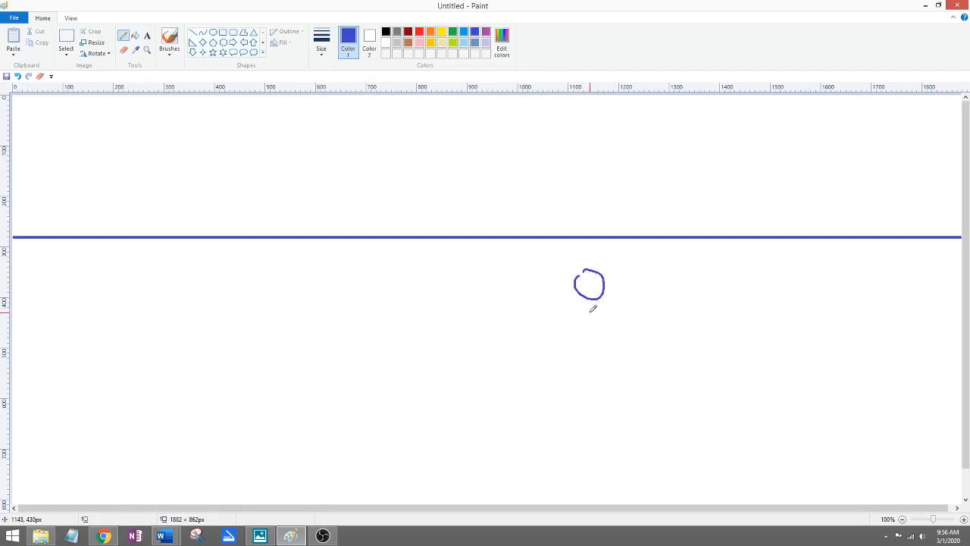
mouse_move(584, 313)
mouse_down()
mouse_move(608, 308)
mouse_move(609, 360)
mouse_move(591, 357)
mouse_move(589, 311)
mouse_up()
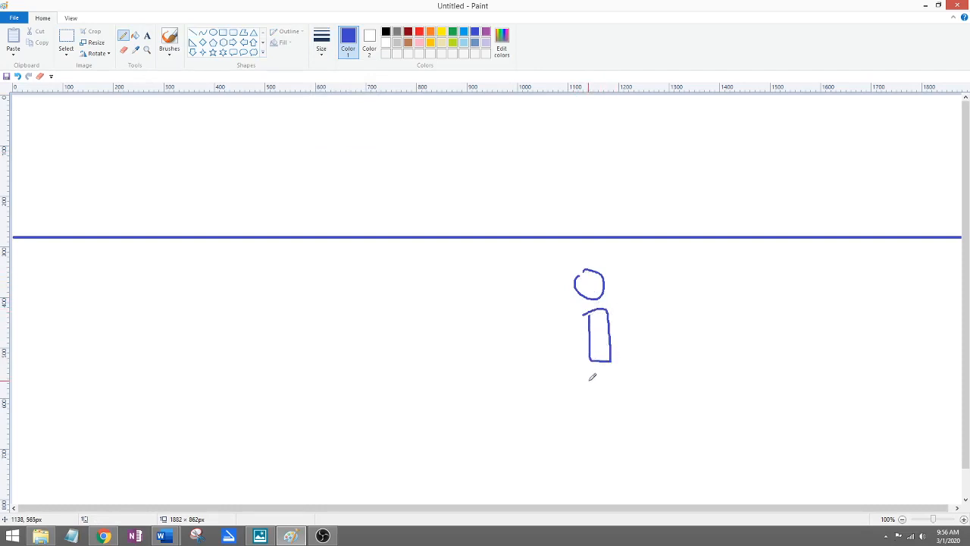
mouse_move(591, 375)
mouse_down()
mouse_move(610, 373)
mouse_move(610, 418)
mouse_move(601, 432)
mouse_move(587, 420)
mouse_move(599, 398)
mouse_move(587, 358)
mouse_move(583, 428)
mouse_up()
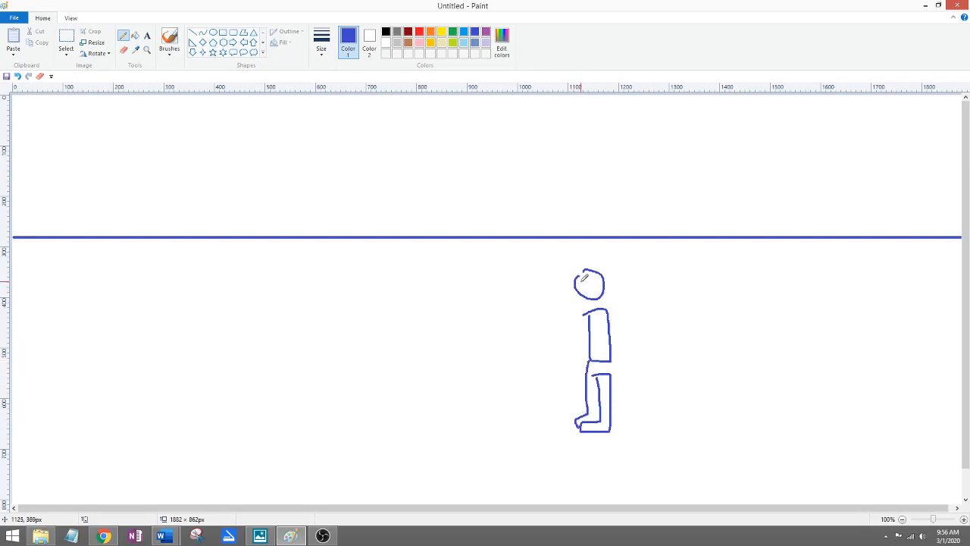
Add an eye and nose to the figure, a dashed eye-level line in front, and an arrow from it down to foot level.
mouse_move(577, 276)
mouse_down()
mouse_move(484, 285)
mouse_move(523, 338)
mouse_move(524, 422)
mouse_move(541, 417)
mouse_move(526, 435)
mouse_move(598, 441)
mouse_move(659, 422)
mouse_up()
key(ctrl+z)
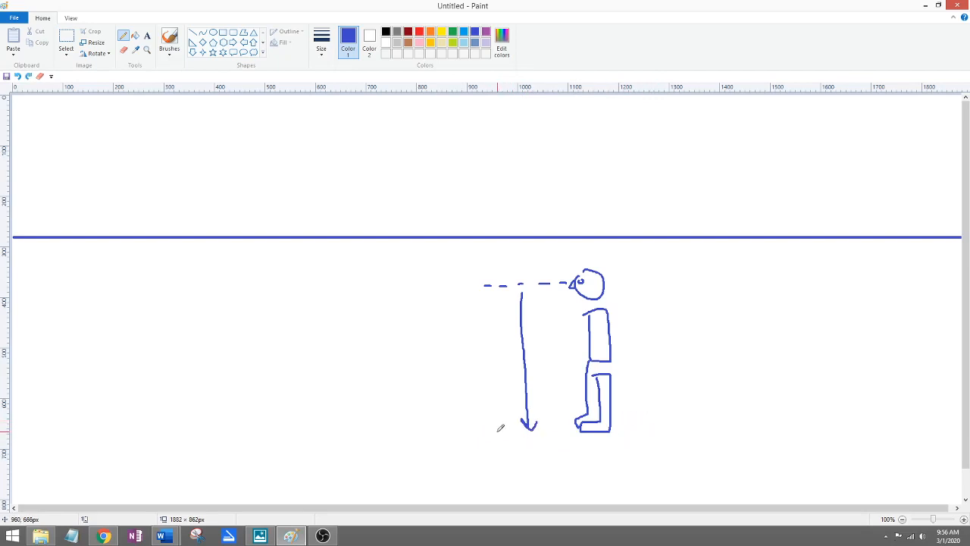
Draw a horizontal ground line about 303 px long under the figure's feet and add an arrowhead to the vertical arrow's upper end.
click(193, 33)
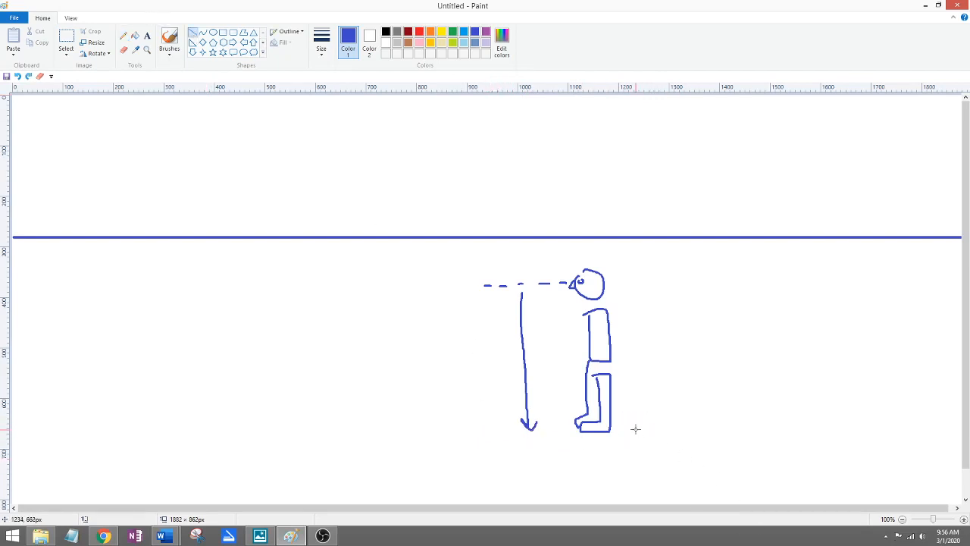
drag(635, 429, 482, 429)
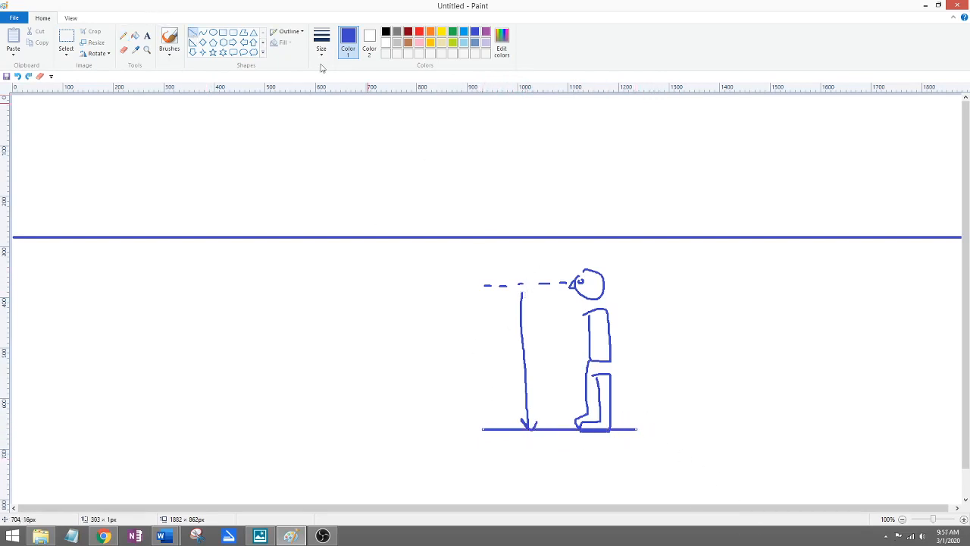
click(124, 36)
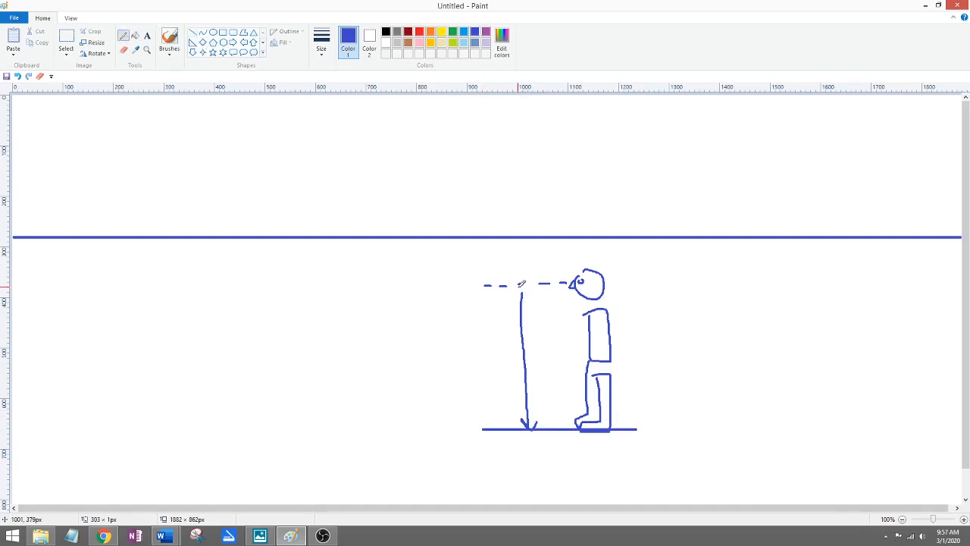
drag(521, 289, 527, 295)
drag(580, 287, 586, 281)
drag(392, 260, 401, 320)
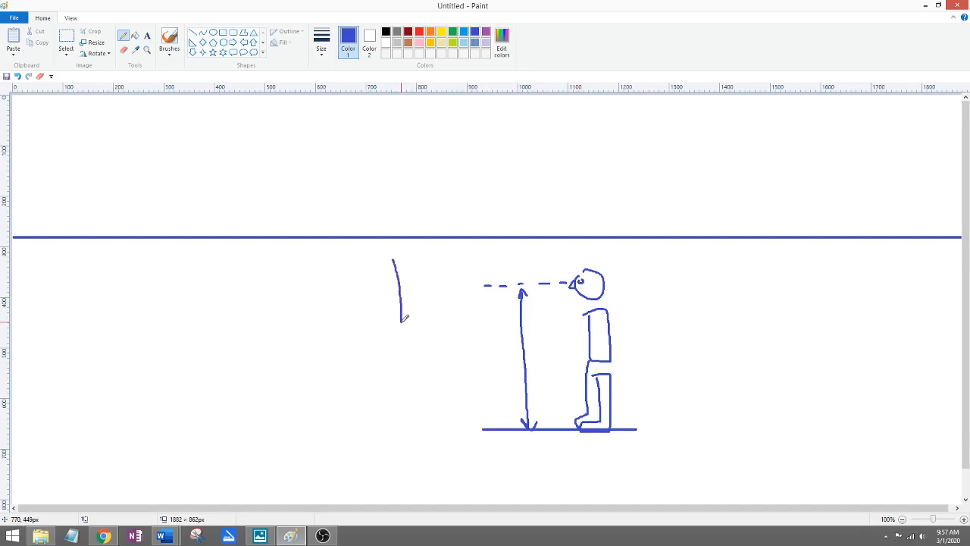
mouse_move(417, 286)
mouse_down()
mouse_move(358, 286)
mouse_move(371, 293)
mouse_up()
drag(393, 262, 401, 315)
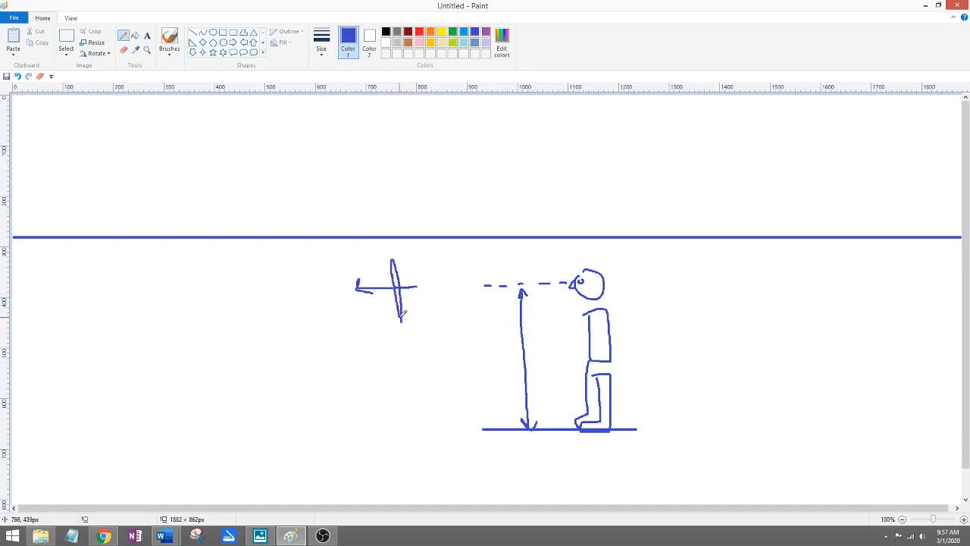
key(ctrl+z)
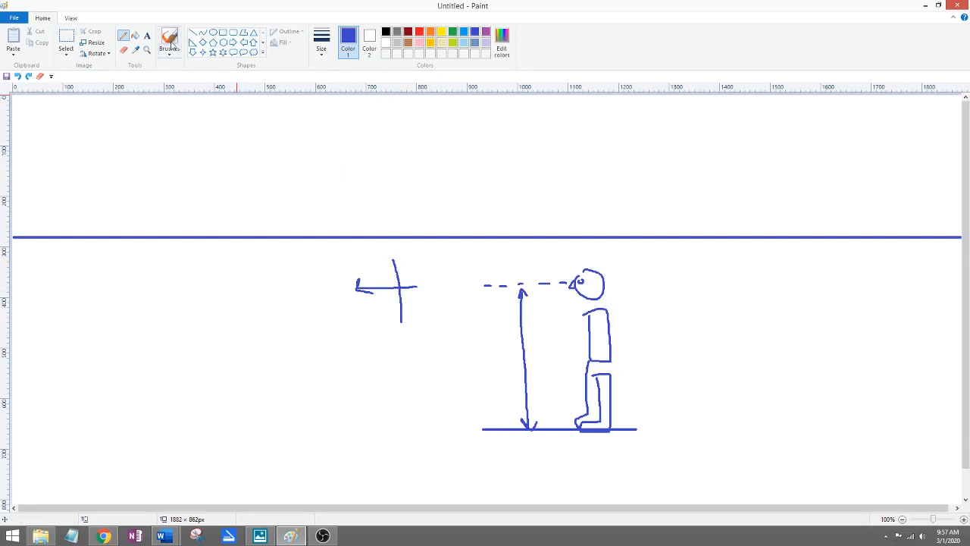
key(ctrl+z)
key(ctrl+z)
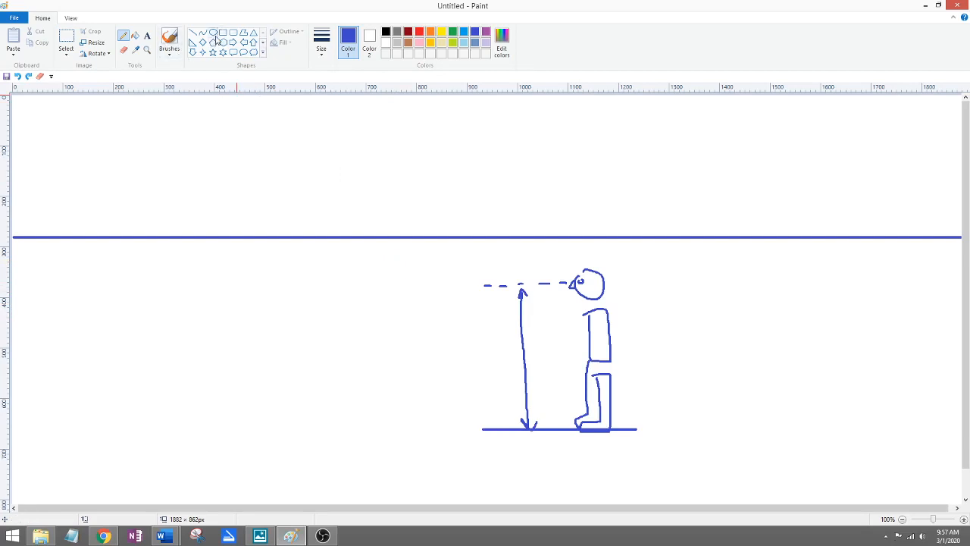
Draw a narrow upright rectangle about 12 × 145 px before the figure, extend the dashed sight line past it, and point an arrow at it.
click(223, 33)
drag(369, 252, 377, 325)
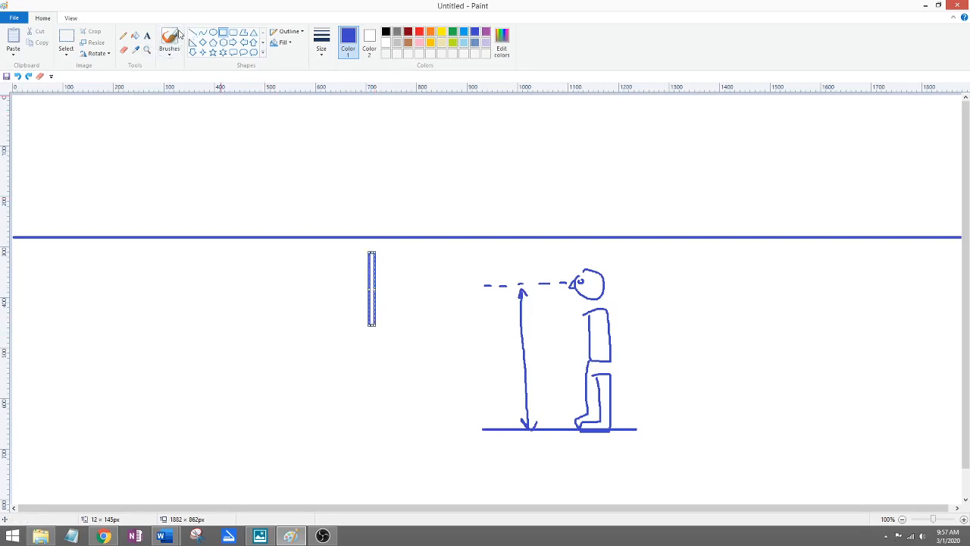
click(123, 36)
drag(463, 285, 335, 287)
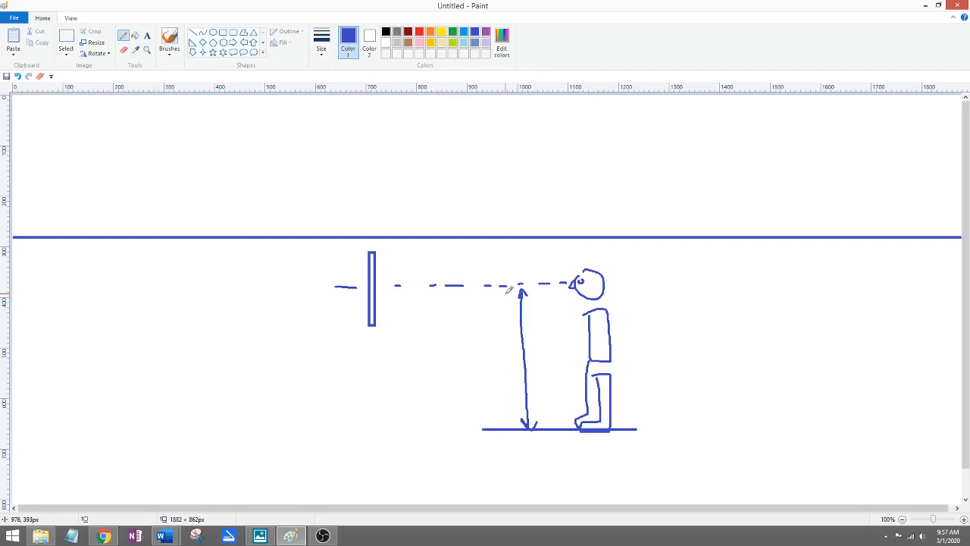
mouse_move(382, 335)
mouse_down()
mouse_move(389, 347)
mouse_move(387, 330)
mouse_up()
Erase the figure, its arrows, sight line, ground line and narrow rectangle, leaving only the horizon line.
click(124, 50)
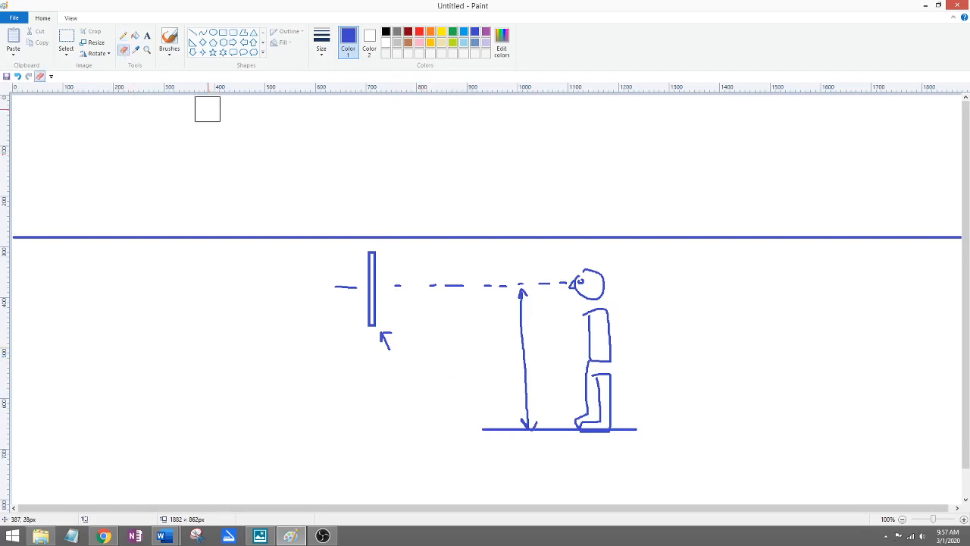
mouse_move(390, 267)
mouse_down()
mouse_move(375, 317)
mouse_move(390, 356)
mouse_move(355, 296)
mouse_move(330, 293)
mouse_move(545, 287)
mouse_move(592, 274)
mouse_move(604, 291)
mouse_move(526, 299)
mouse_move(530, 415)
mouse_move(524, 425)
mouse_move(483, 426)
mouse_move(629, 429)
mouse_move(579, 410)
mouse_move(606, 399)
mouse_move(589, 302)
mouse_move(612, 356)
mouse_move(579, 370)
mouse_up()
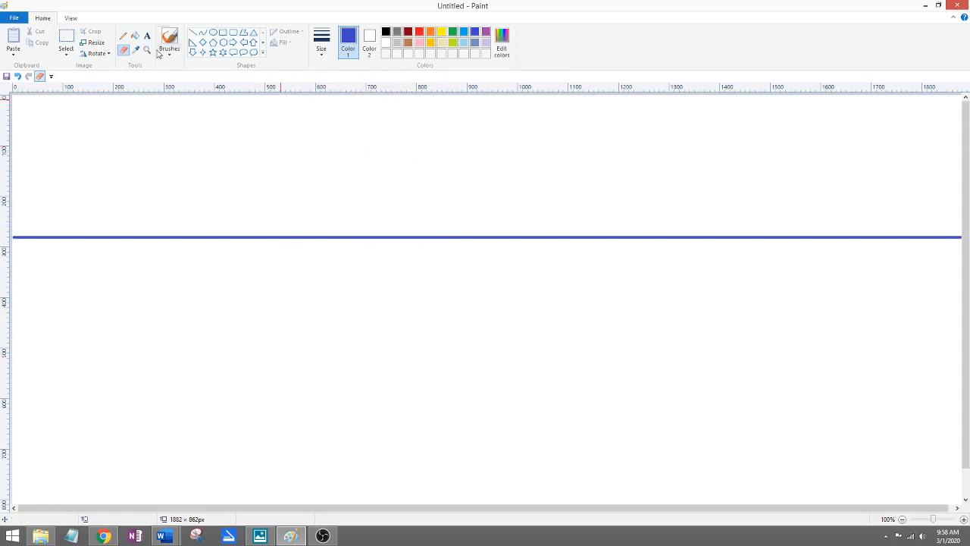
Handwrite "H.L." with a downward arrow above the horizon line and draw a rectangle about 634 × 399 px across the line.
click(123, 36)
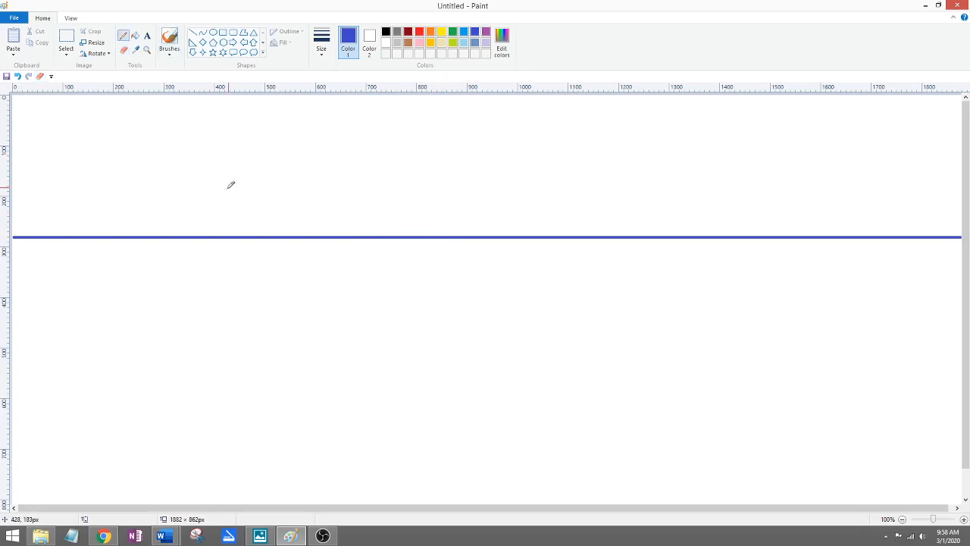
mouse_move(134, 196)
mouse_down()
mouse_move(132, 210)
mouse_move(178, 205)
mouse_move(189, 229)
mouse_up()
click(223, 33)
drag(292, 164, 614, 364)
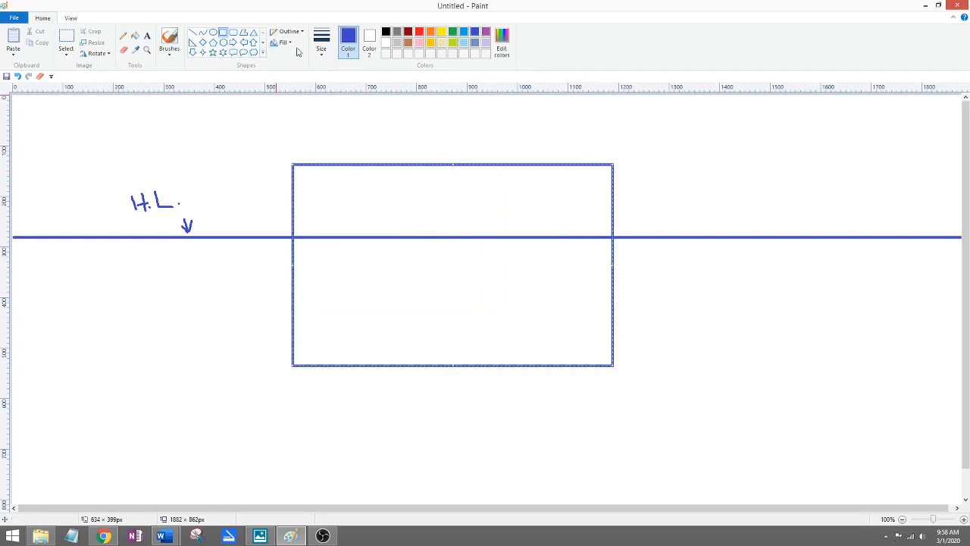
Erase the horizon line's segment inside the rectangle, and undo both the erasure and the rectangle.
click(124, 50)
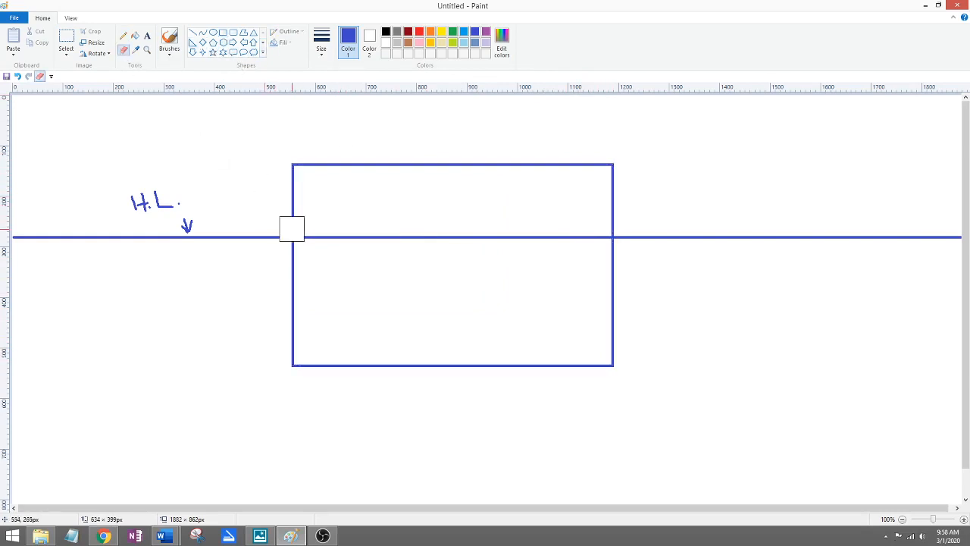
drag(307, 236, 599, 236)
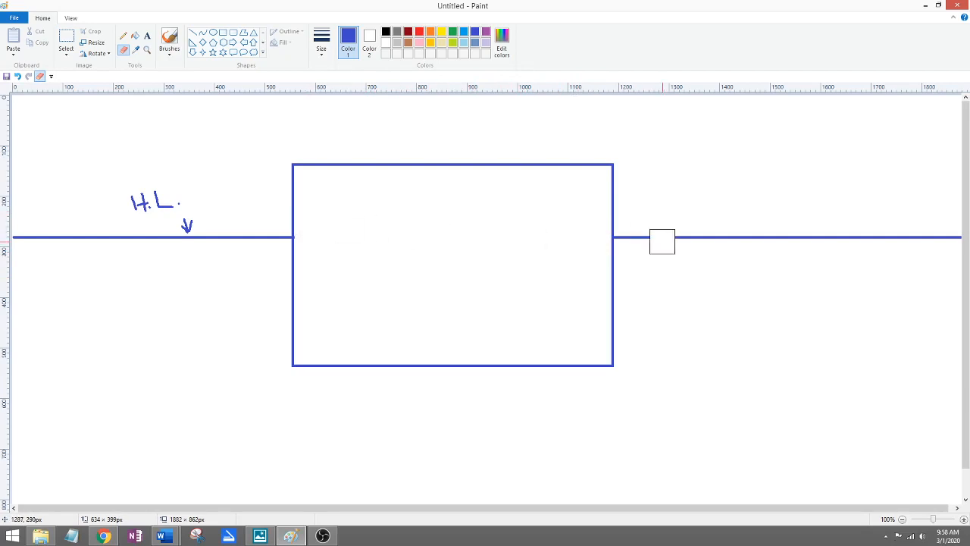
key(ctrl+z)
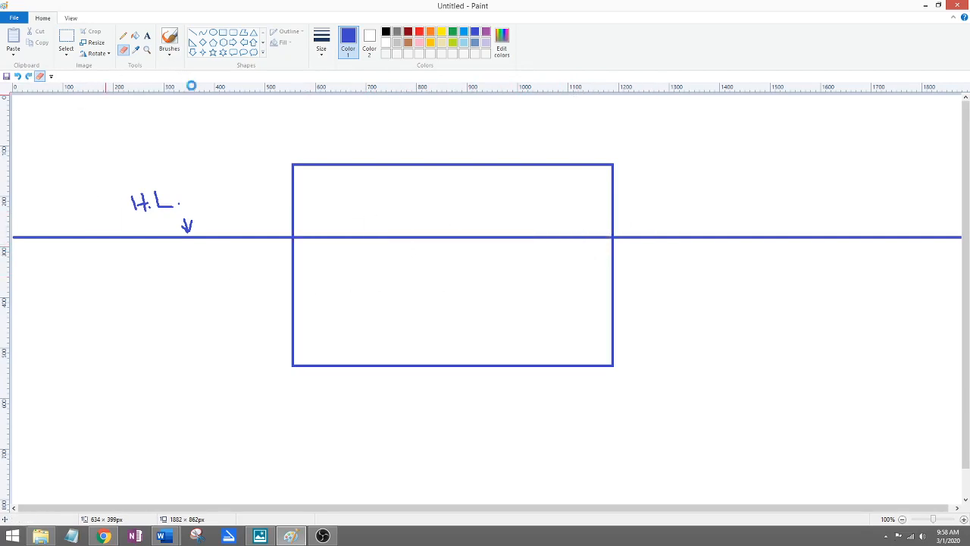
key(ctrl+z)
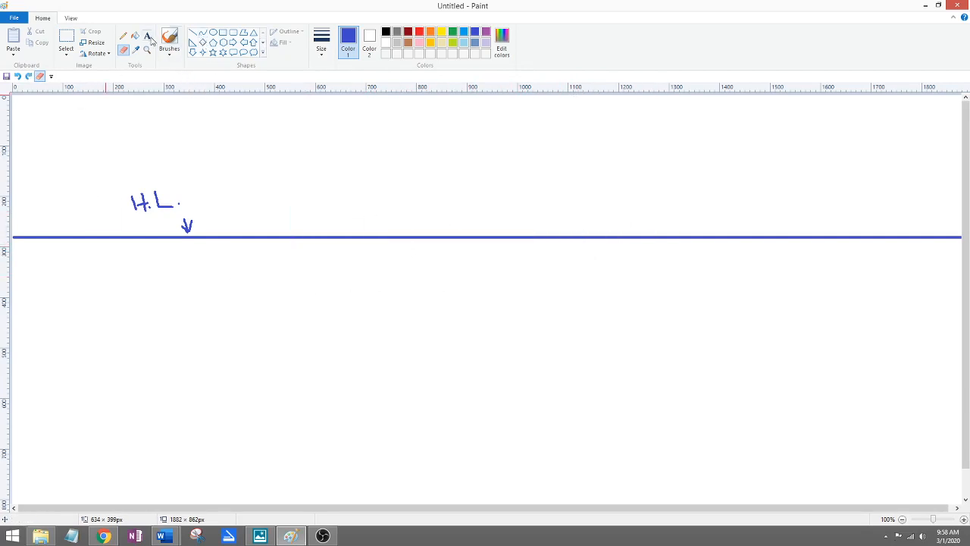
Draw a freehand two-peaked mountain outline across the horizon line and erase the line's segment inside it.
click(122, 36)
mouse_move(322, 294)
mouse_down()
mouse_move(413, 167)
mouse_move(444, 213)
mouse_move(469, 214)
mouse_move(547, 153)
mouse_move(596, 286)
mouse_up()
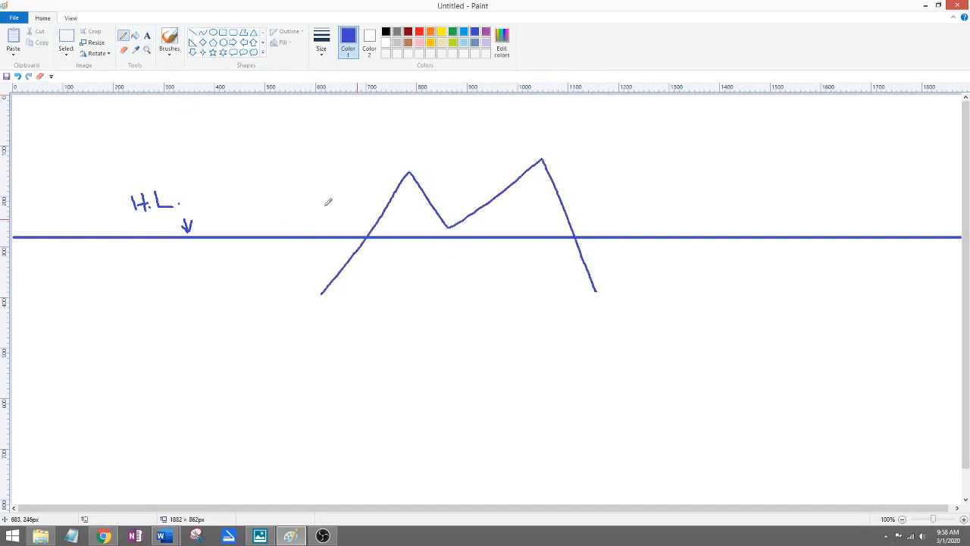
click(123, 49)
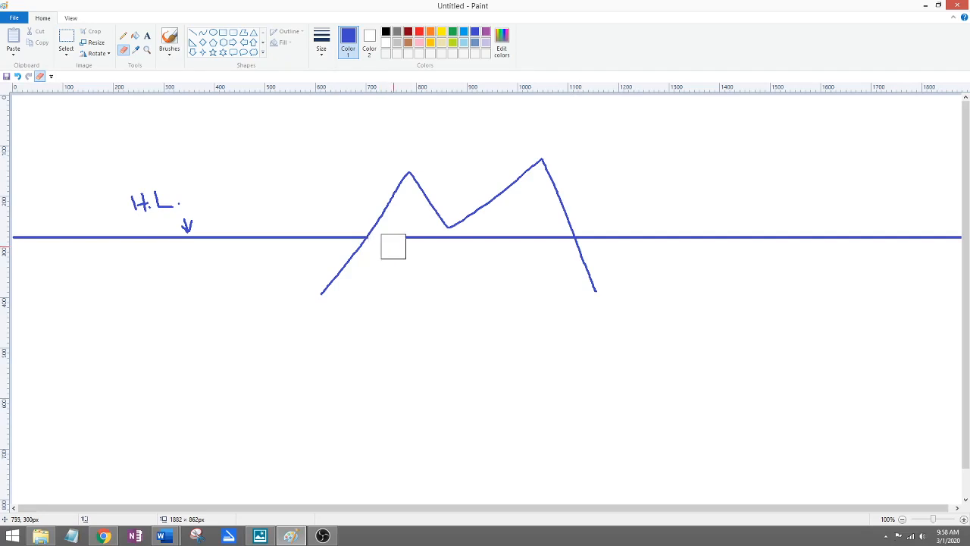
drag(394, 246, 560, 248)
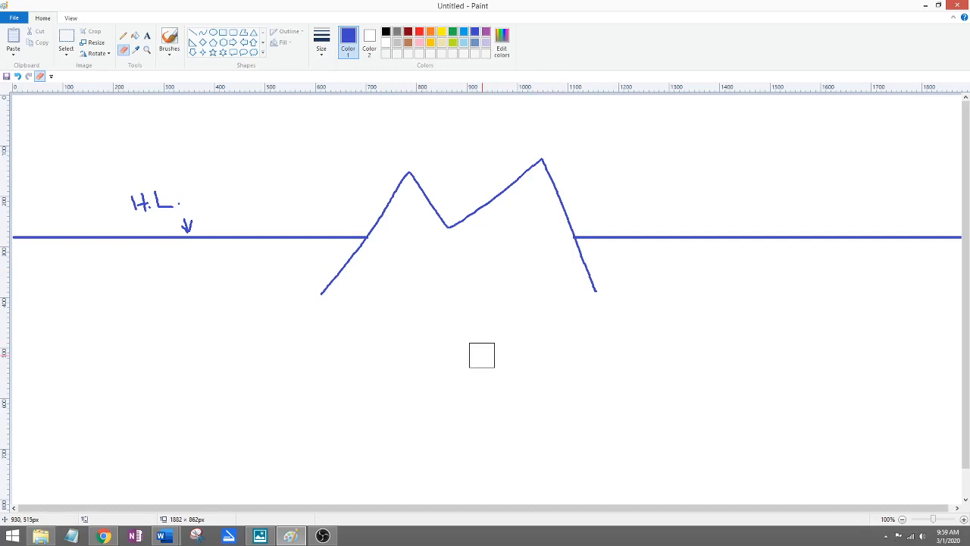
Reduce the eraser size and undo the horizon line erasure and the mountain outline.
key(ctrl+minus)
key(ctrl+minus)
key(ctrl+minus)
key(ctrl+minus)
key(ctrl+minus)
key(ctrl+minus)
key(ctrl+minus)
key(ctrl+minus)
key(ctrl+minus)
key(ctrl+minus)
key(ctrl+z)
key(ctrl+z)
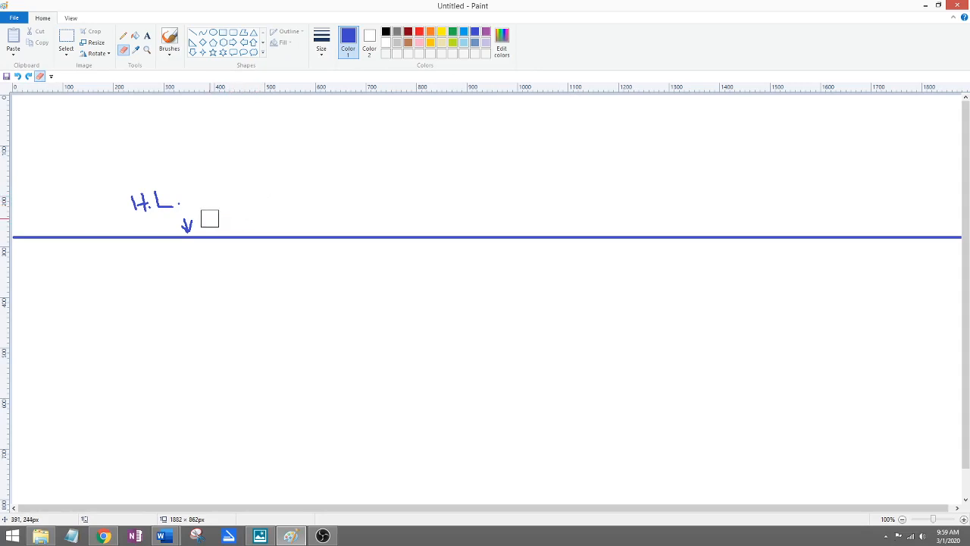
Clear the whole canvas, including the "H.L." label, its arrow and the horizon line.
mouse_move(207, 217)
mouse_down()
mouse_move(186, 221)
mouse_move(134, 200)
mouse_move(181, 226)
mouse_move(18, 238)
mouse_up()
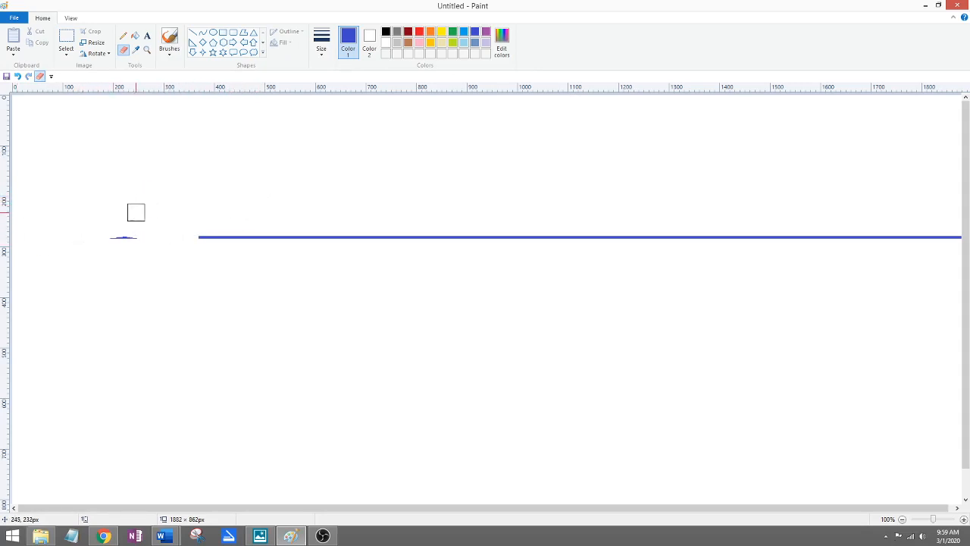
drag(119, 236, 346, 236)
mouse_move(473, 237)
mouse_down()
mouse_move(524, 240)
mouse_move(336, 247)
mouse_move(347, 238)
mouse_up()
key(ctrl+a)
key(Delete)
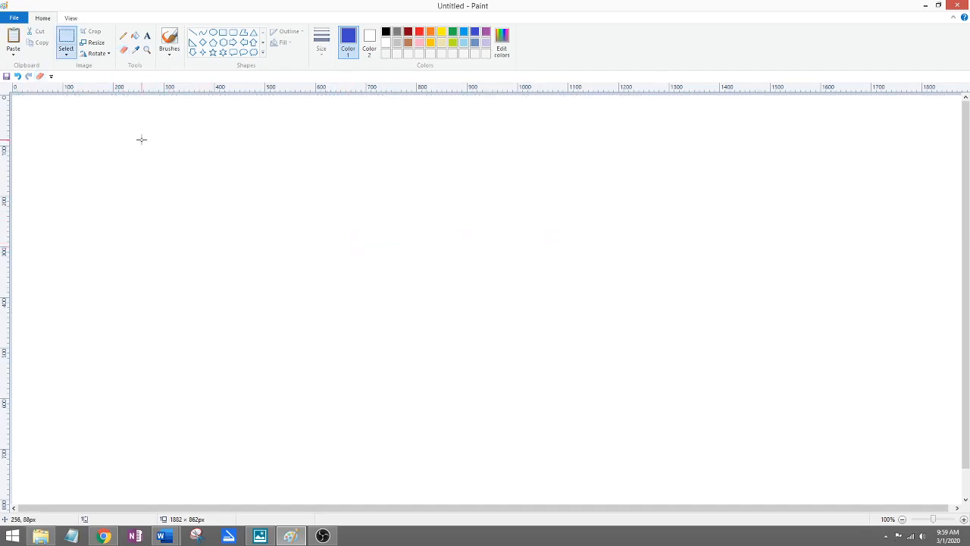
Draw a blue horizon line about 1895 px long near the canvas's upper edge and add tiny rectangular buildings on it.
click(192, 33)
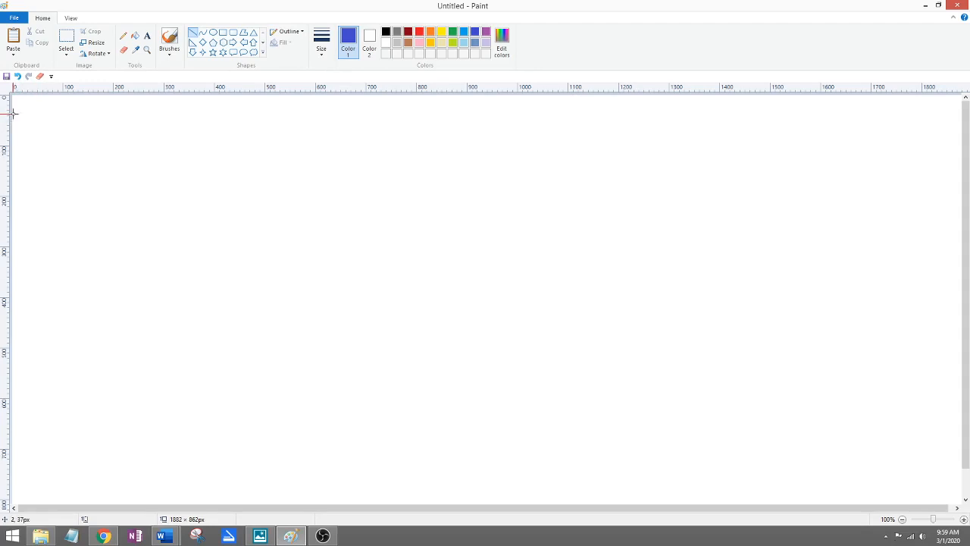
mouse_move(13, 113)
mouse_down()
mouse_move(241, 154)
mouse_move(961, 205)
mouse_up()
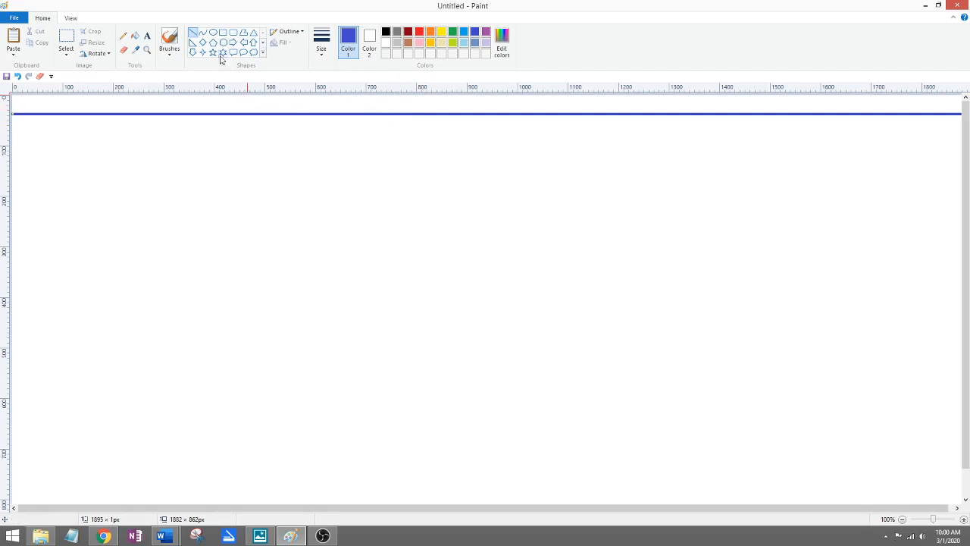
click(223, 33)
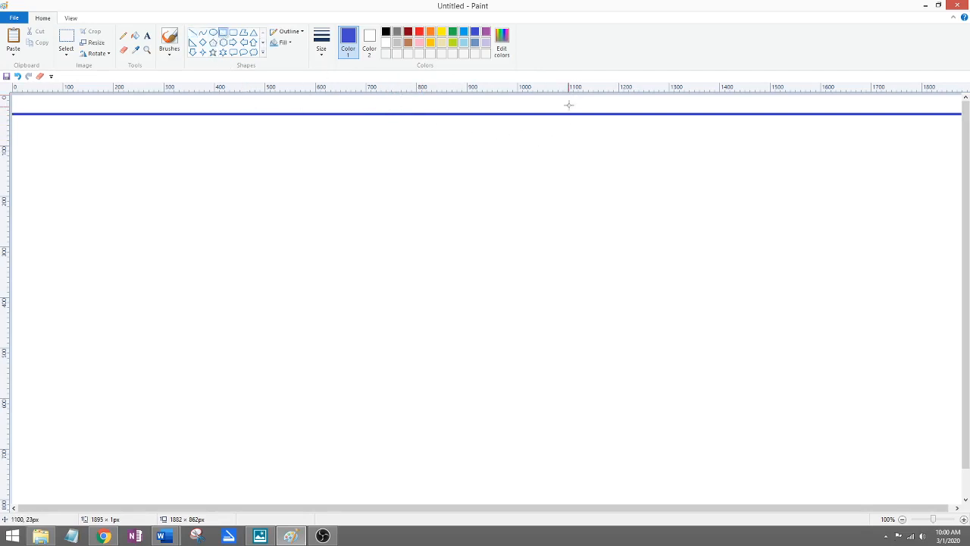
mouse_move(569, 104)
mouse_down()
mouse_move(593, 113)
mouse_move(578, 107)
mouse_up()
Fill the area below the high horizon line with brown and the strip above it with light blue.
click(135, 35)
click(408, 42)
click(414, 165)
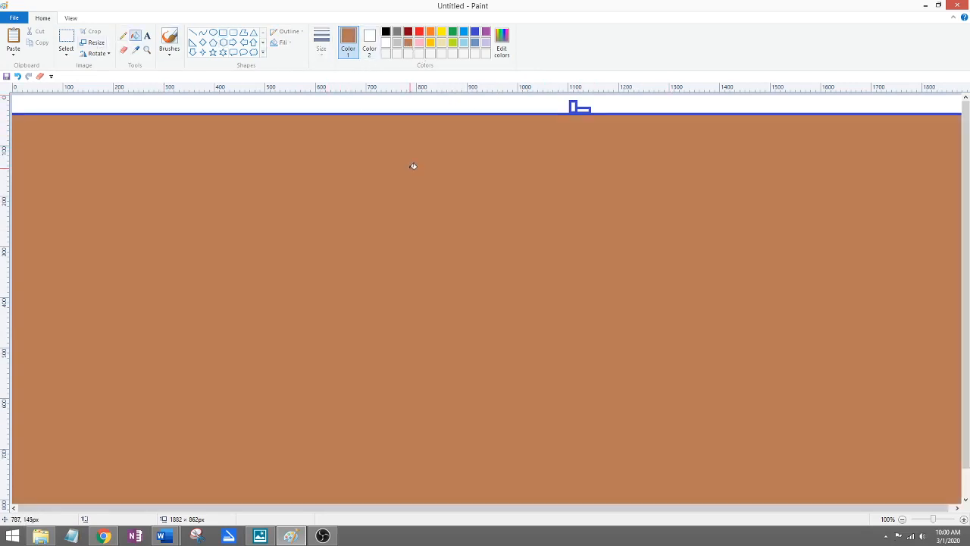
click(464, 43)
click(248, 98)
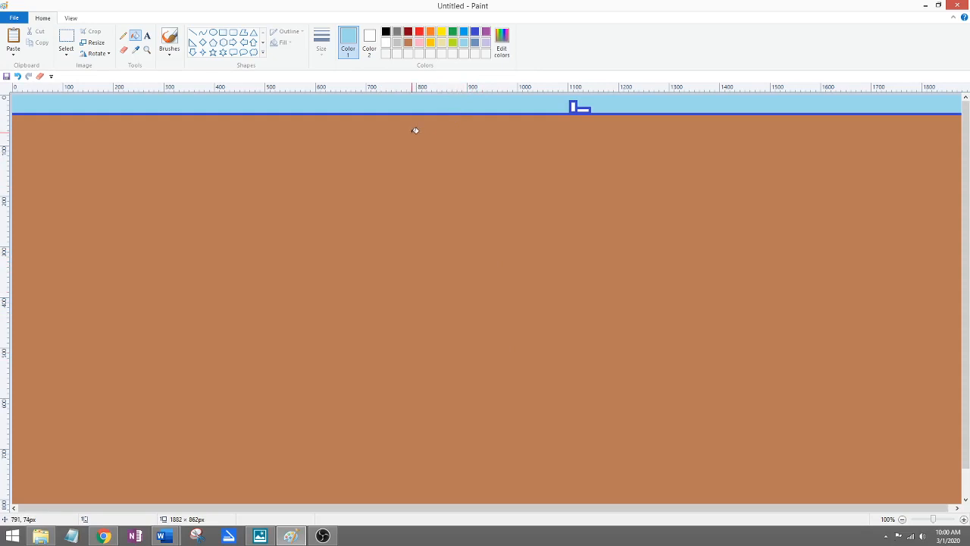
Undo the colour fills, the tiny buildings and the high horizon line.
key(ctrl+z)
key(ctrl+z)
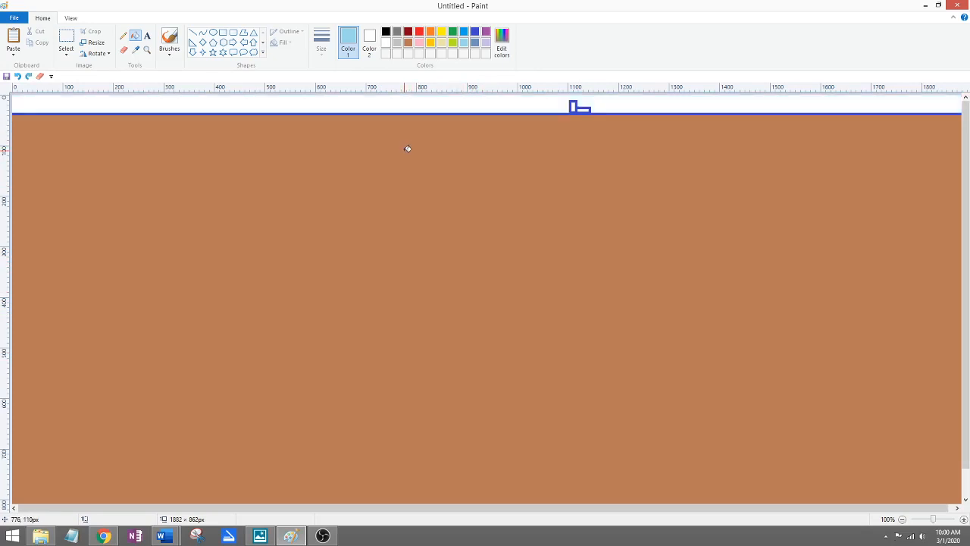
key(ctrl+z)
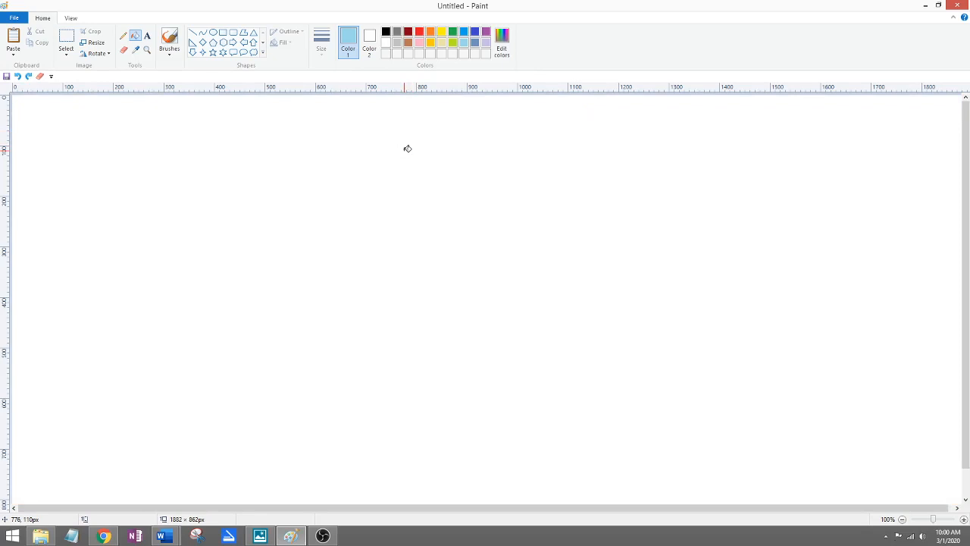
Draw a black horizontal horizon line about 1895 px long across the canvas near its lower edge.
click(193, 32)
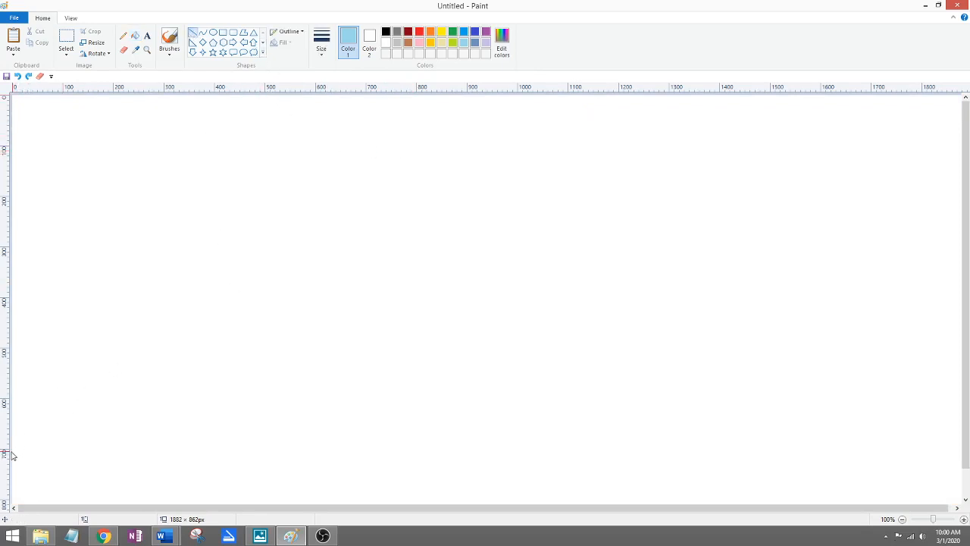
drag(13, 451, 955, 475)
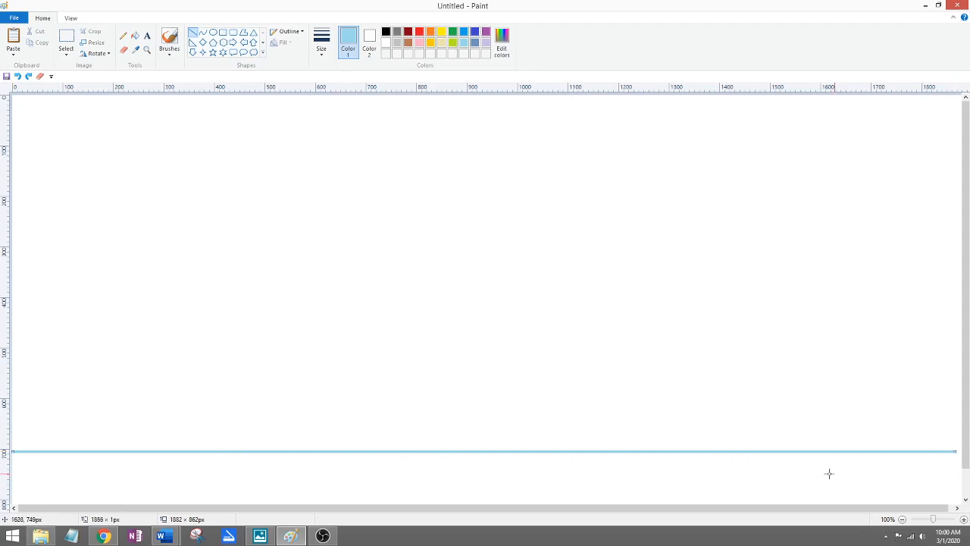
key(ctrl+z)
click(386, 32)
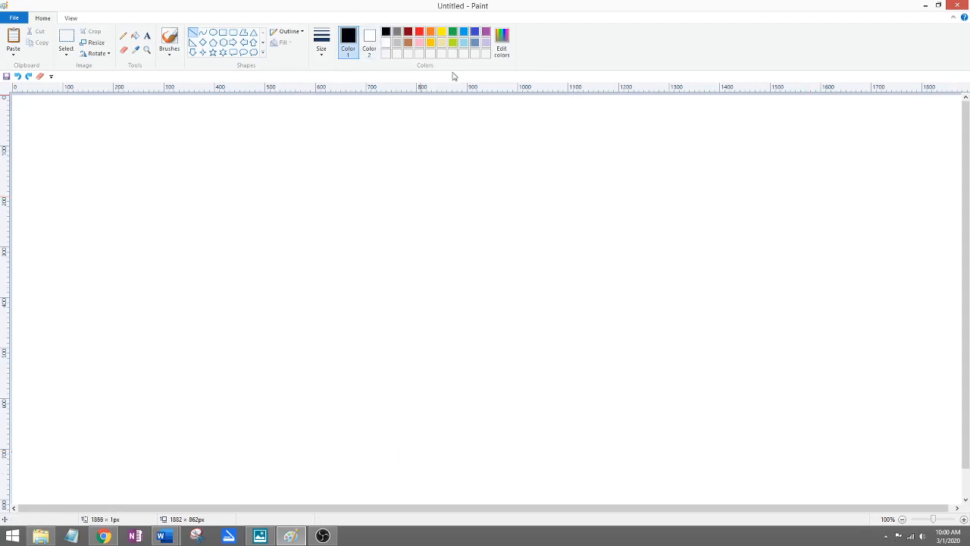
mouse_move(13, 460)
mouse_down()
mouse_move(204, 487)
mouse_move(968, 479)
mouse_up()
key(ctrl+z)
drag(13, 467, 964, 468)
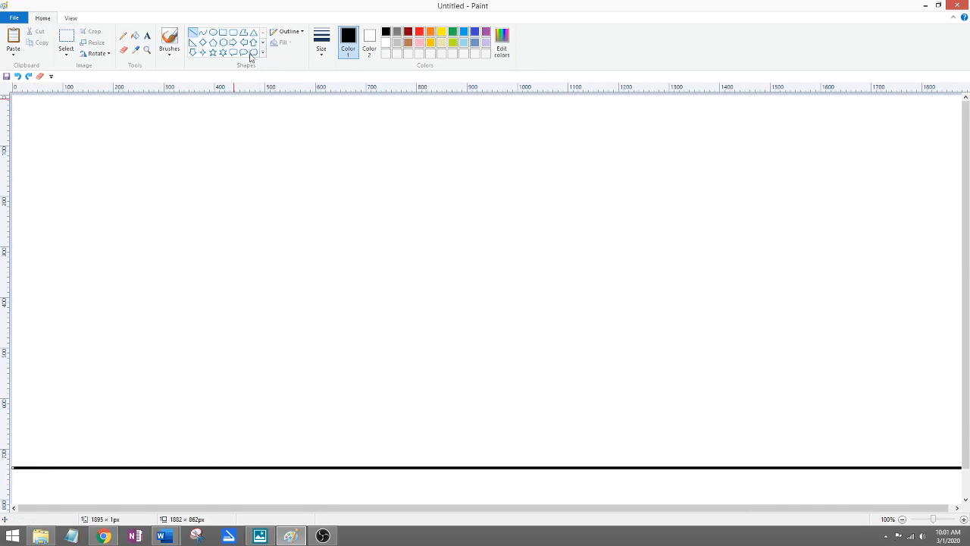
Draw an upright rectangular building and a house of about 86 × 44 px with a triangular roof on the horizon line.
click(224, 32)
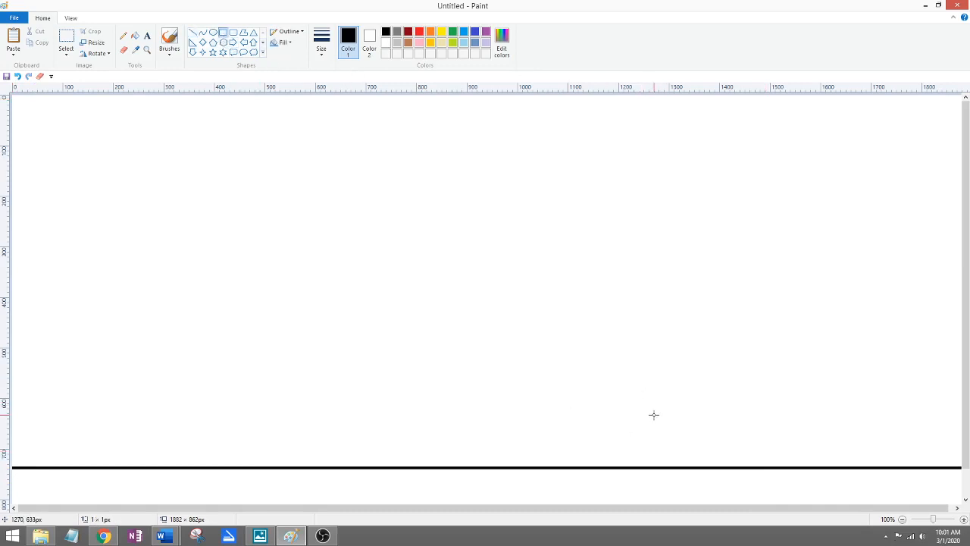
drag(654, 414, 690, 467)
drag(704, 445, 747, 466)
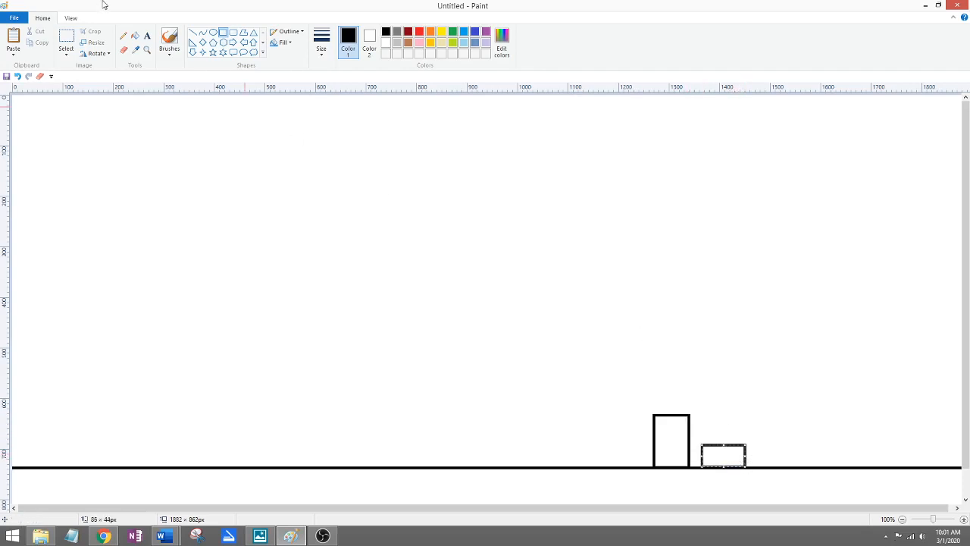
click(193, 33)
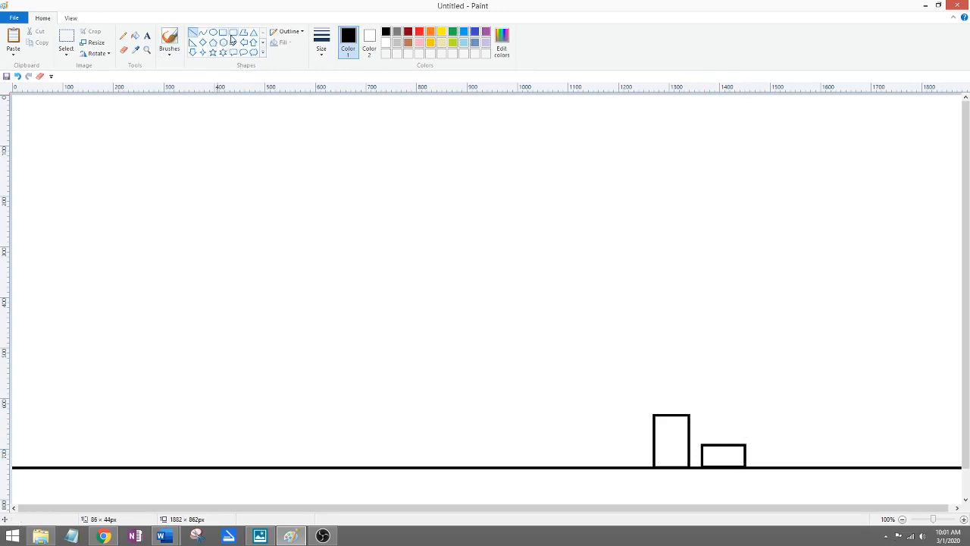
click(254, 32)
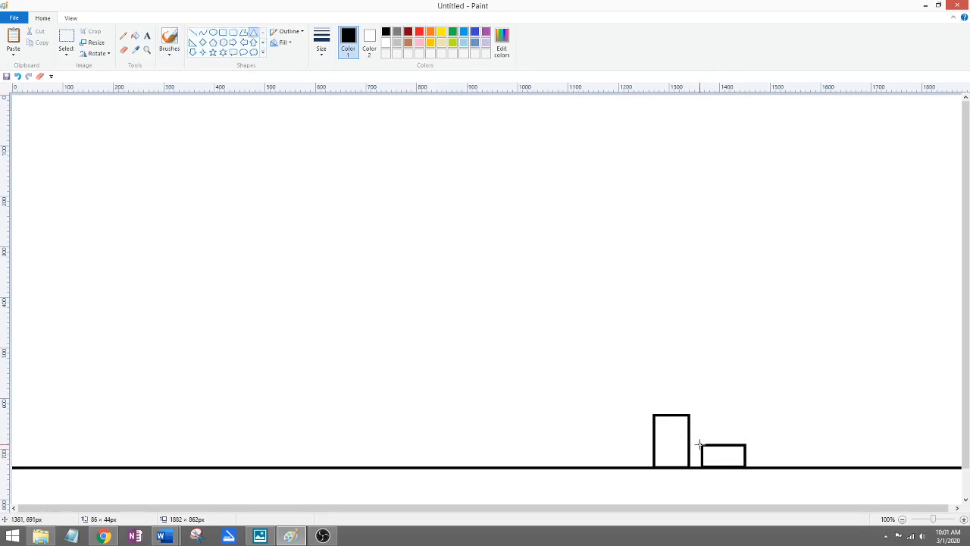
drag(699, 443, 744, 433)
click(726, 394)
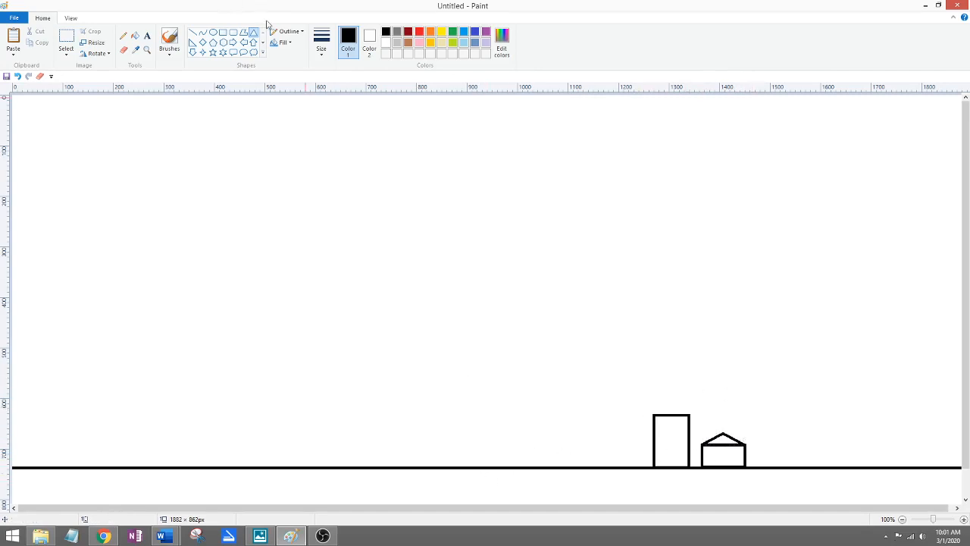
Fill the ground strip below the horizon line with brown.
click(135, 35)
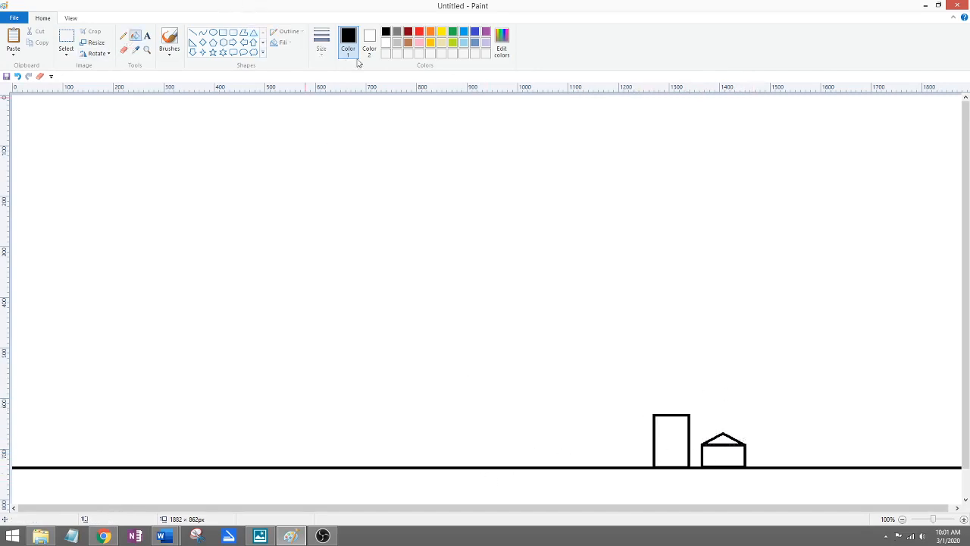
click(408, 43)
click(468, 478)
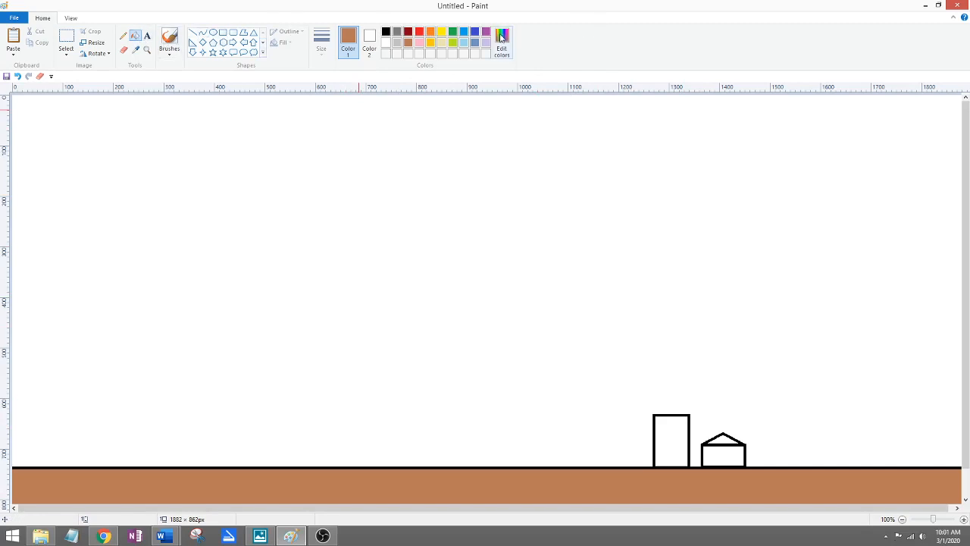
Fill the sky above the horizon line with blue and erase a white cloud shape into its upper left area.
click(464, 31)
click(514, 240)
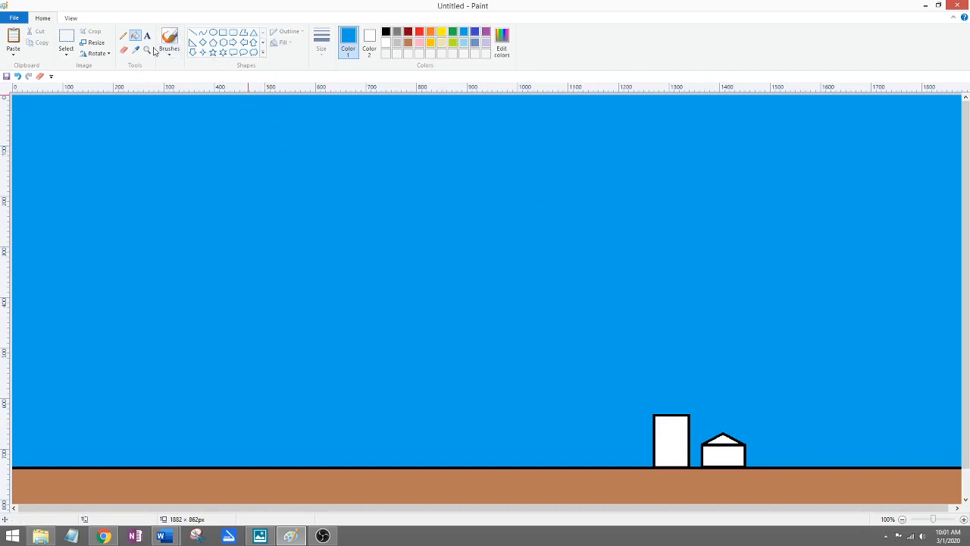
click(123, 49)
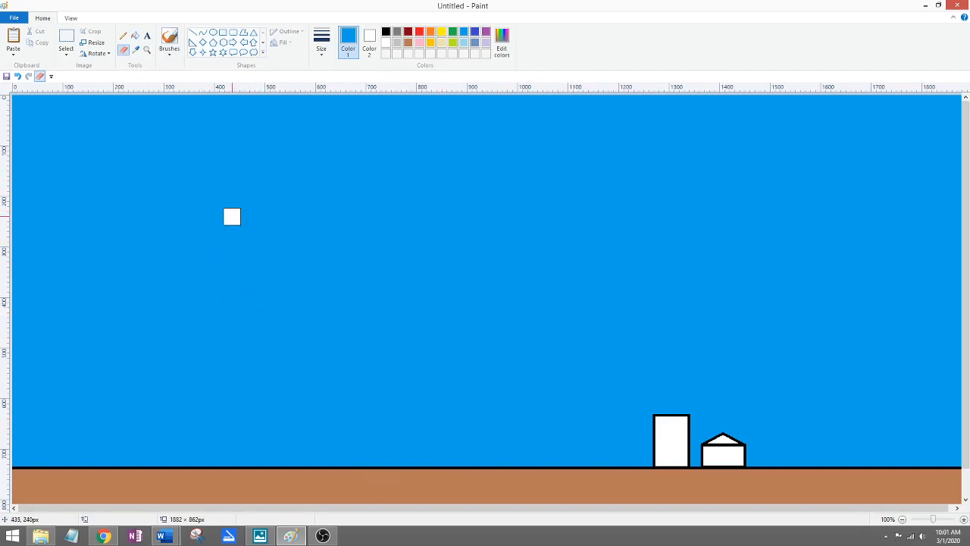
mouse_move(232, 199)
mouse_down()
mouse_move(241, 169)
mouse_move(254, 189)
mouse_move(257, 159)
mouse_move(278, 173)
mouse_move(264, 169)
mouse_move(289, 168)
mouse_move(282, 178)
mouse_move(309, 188)
mouse_move(311, 200)
mouse_move(335, 203)
mouse_move(310, 190)
mouse_move(269, 198)
mouse_move(239, 178)
mouse_move(200, 197)
mouse_move(306, 193)
mouse_up()
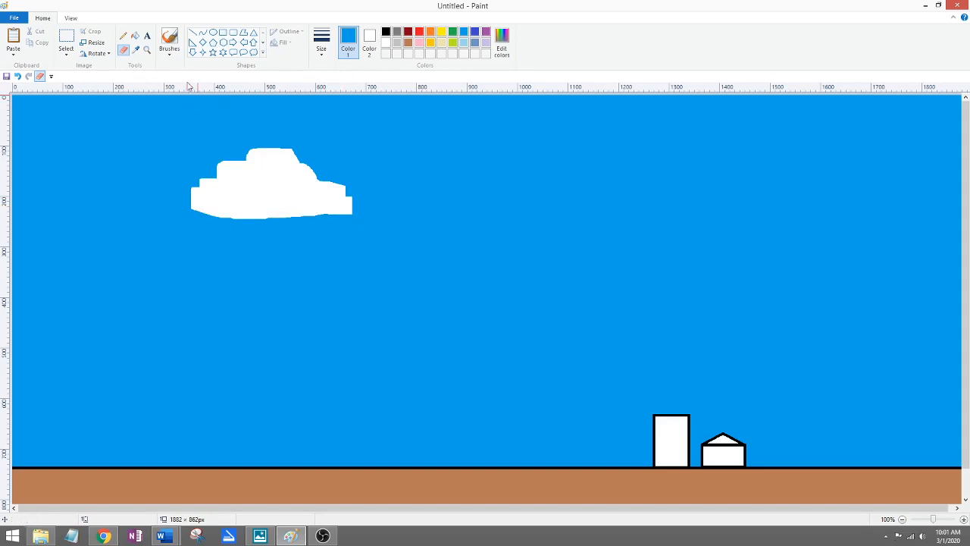
click(171, 41)
click(170, 51)
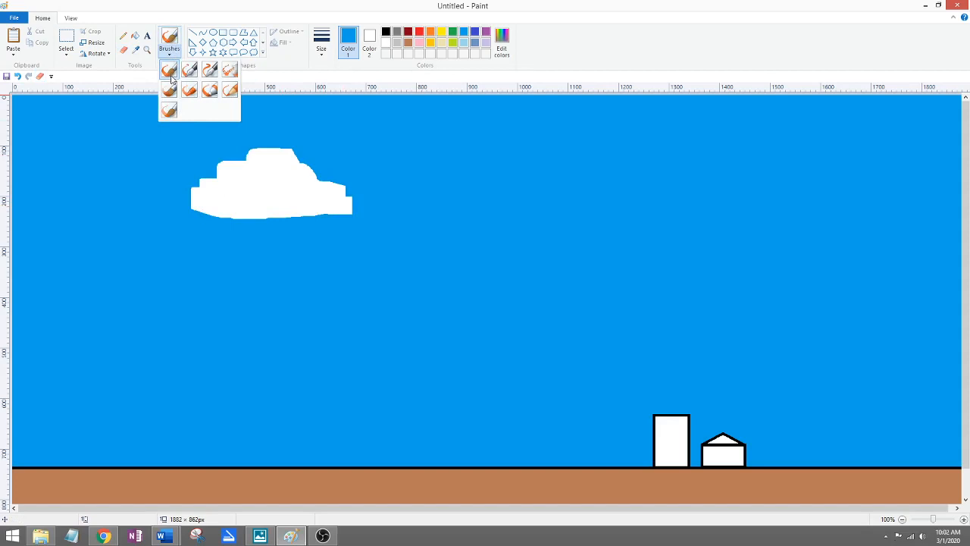
click(169, 90)
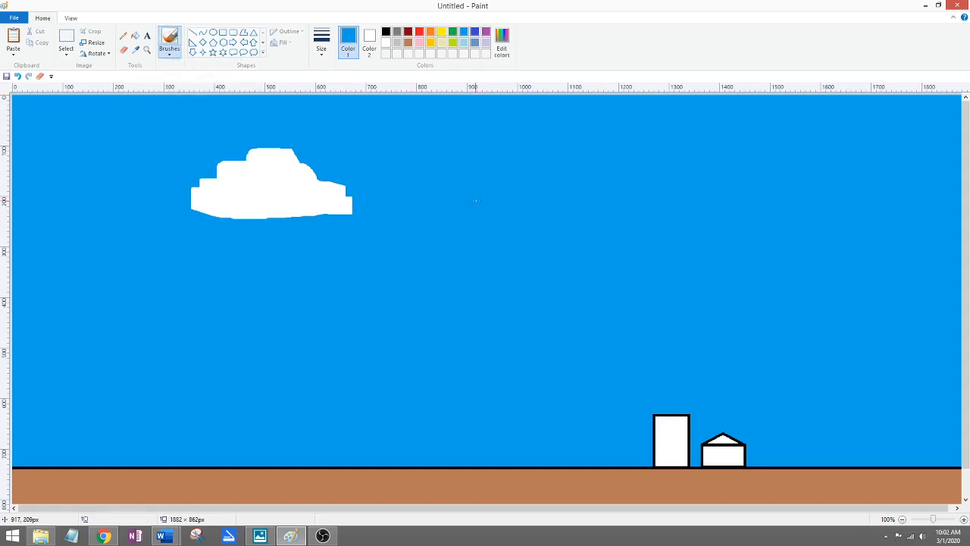
click(169, 52)
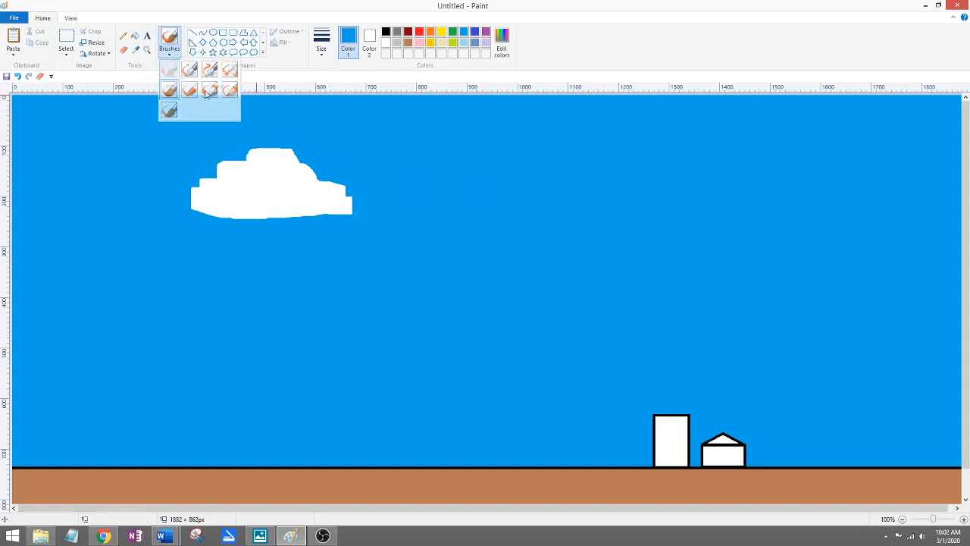
click(169, 69)
click(322, 41)
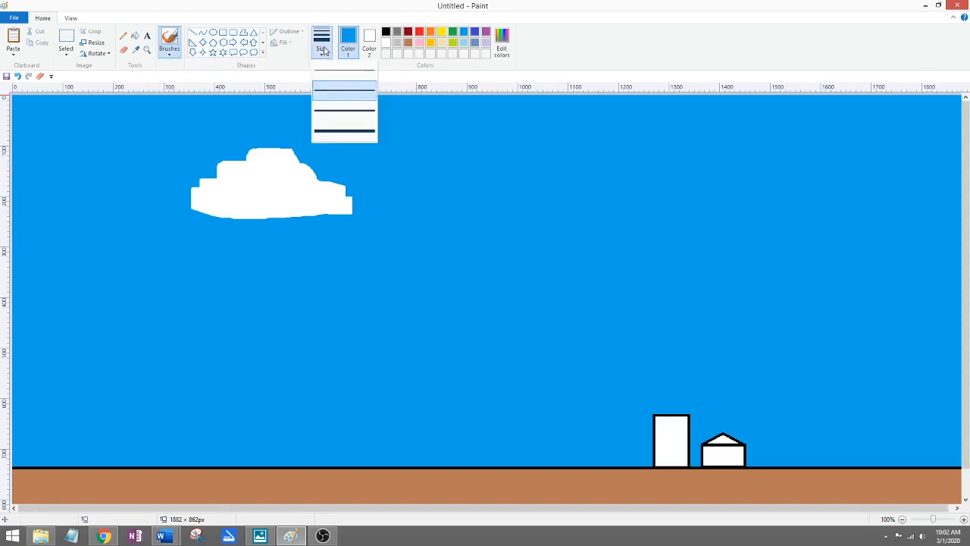
click(345, 125)
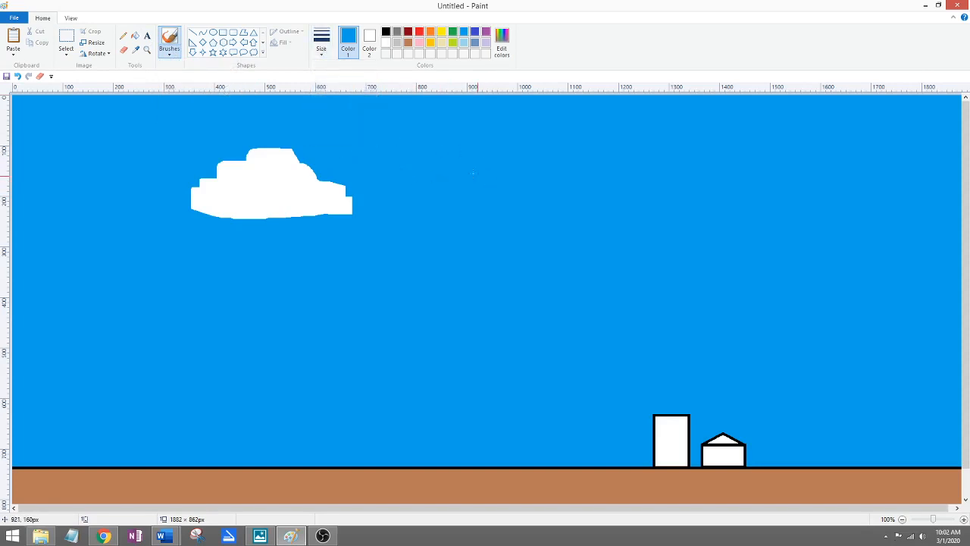
click(387, 44)
drag(442, 162, 479, 180)
key(ctrl+z)
Erase a second white cloud shape into the blue sky, across from the first cloud and above the buildings.
click(124, 49)
mouse_move(565, 215)
mouse_down()
mouse_move(603, 215)
mouse_move(578, 200)
mouse_move(616, 197)
mouse_move(625, 213)
mouse_move(695, 205)
mouse_move(631, 204)
mouse_move(633, 214)
mouse_move(558, 218)
mouse_up()
mouse_move(690, 213)
mouse_down()
mouse_move(676, 188)
mouse_move(637, 187)
mouse_move(637, 176)
mouse_move(603, 193)
mouse_up()
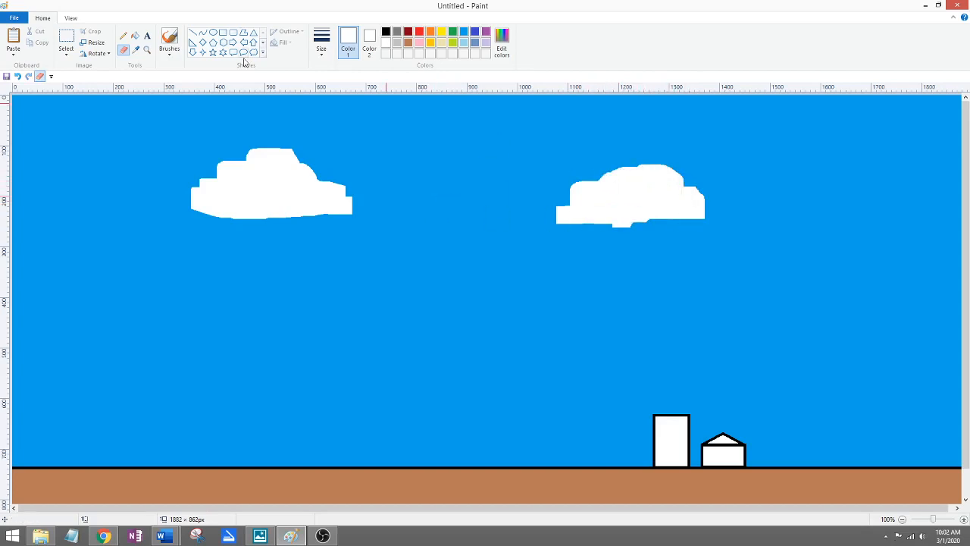
Draw a trail of small white birds with the Pencil in the sky beyond the second cloud, getting smaller toward the horizon.
click(124, 36)
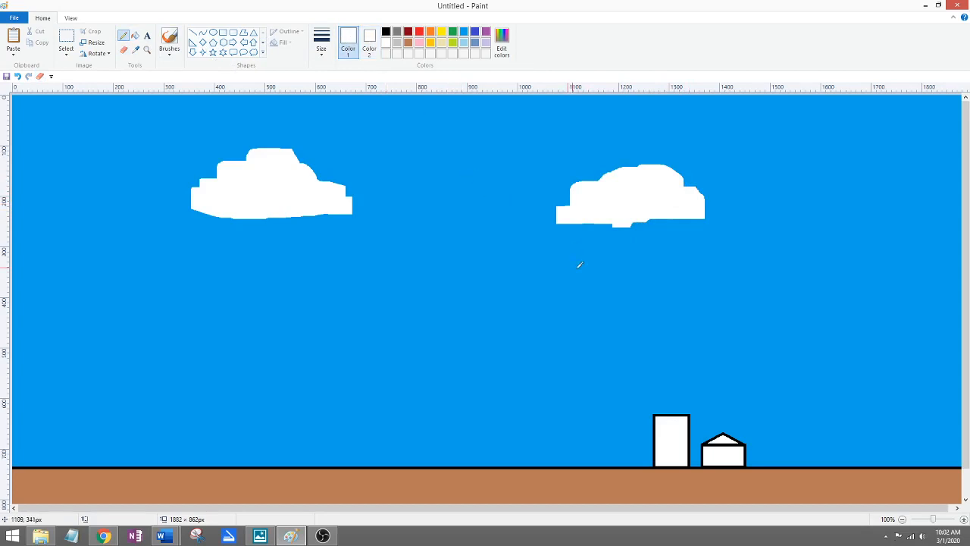
mouse_move(785, 238)
mouse_down()
mouse_move(805, 224)
mouse_move(811, 238)
mouse_move(836, 240)
mouse_up()
drag(848, 290, 886, 287)
drag(889, 373, 915, 373)
mouse_move(830, 384)
mouse_down()
mouse_move(846, 378)
mouse_move(878, 404)
mouse_up()
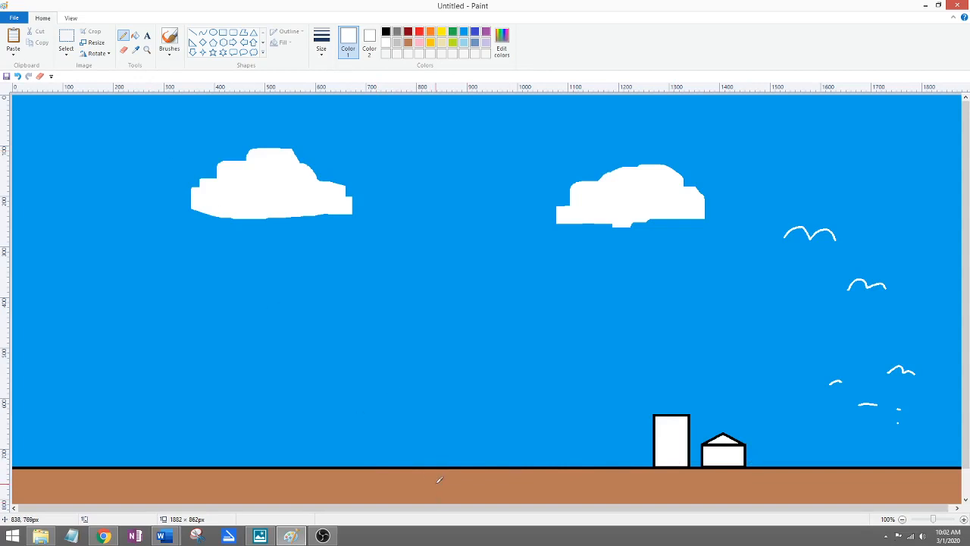
Delete the whole low-horizon scene from the canvas and set the drawing colour to black.
key(ctrl+a)
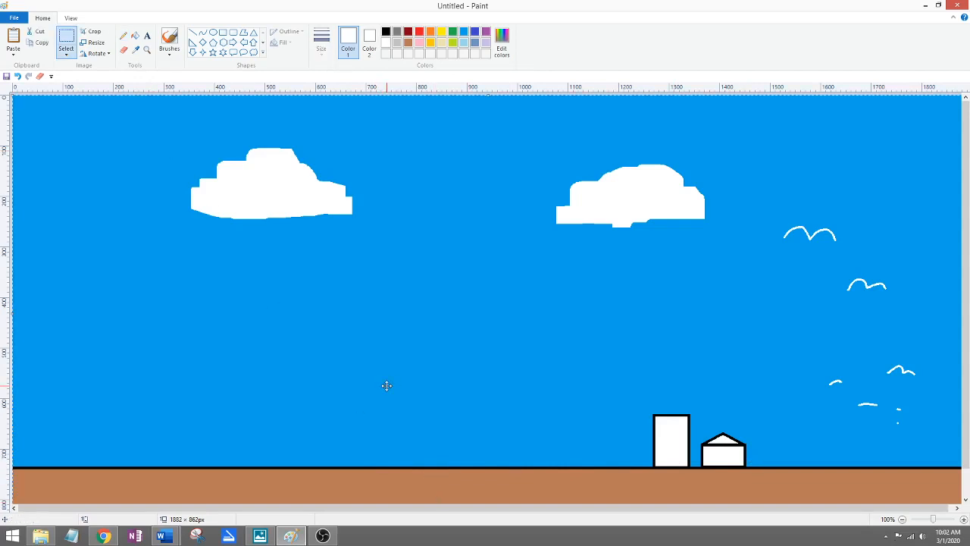
key(Delete)
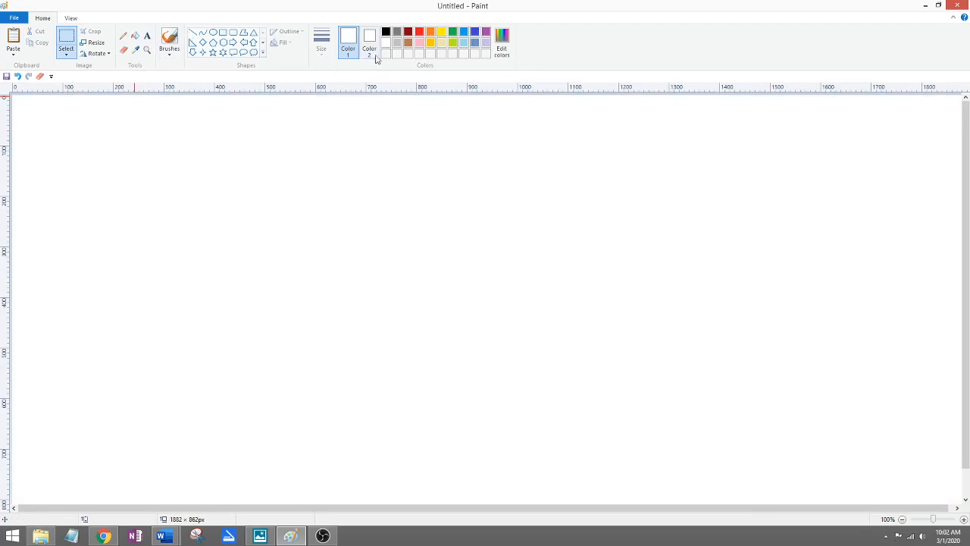
click(386, 32)
drag(12, 262, 862, 372)
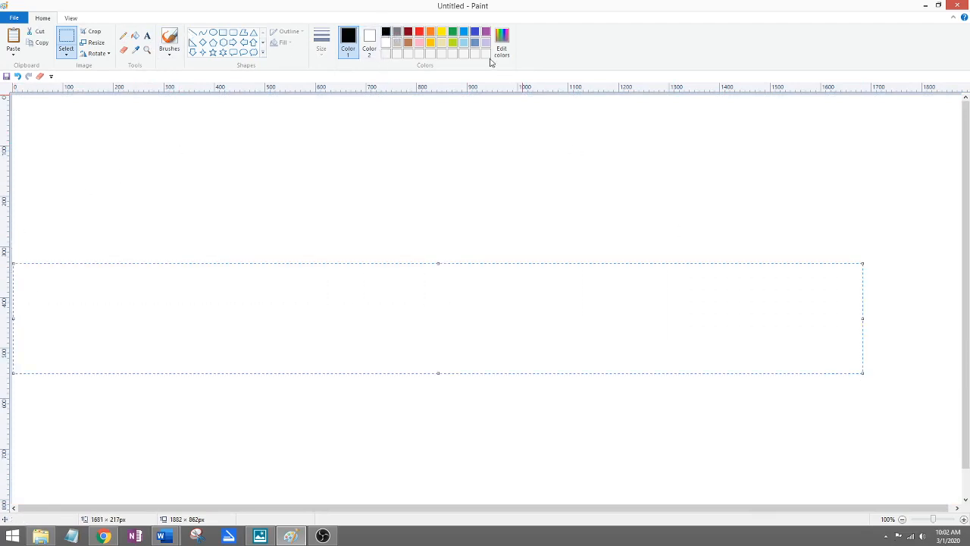
click(474, 156)
click(193, 32)
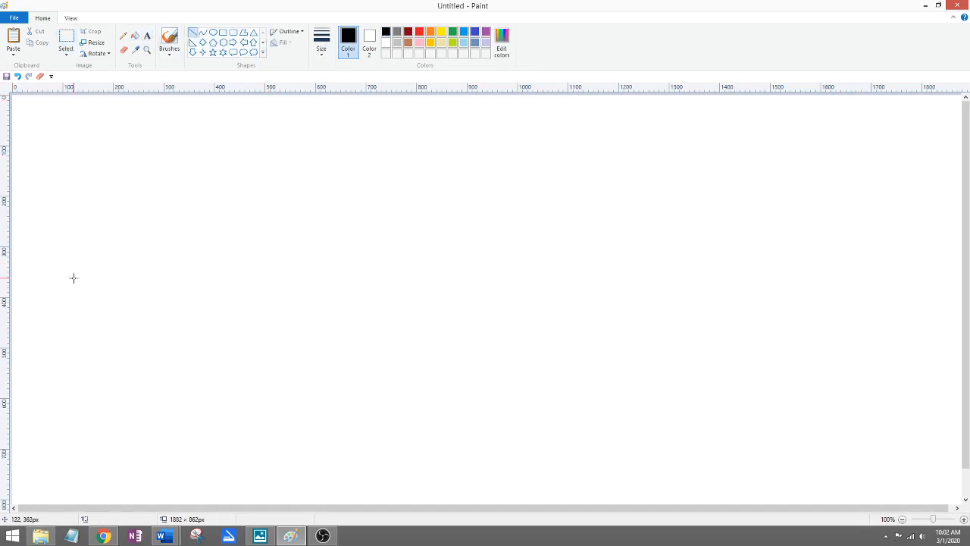
drag(4, 292, 945, 411)
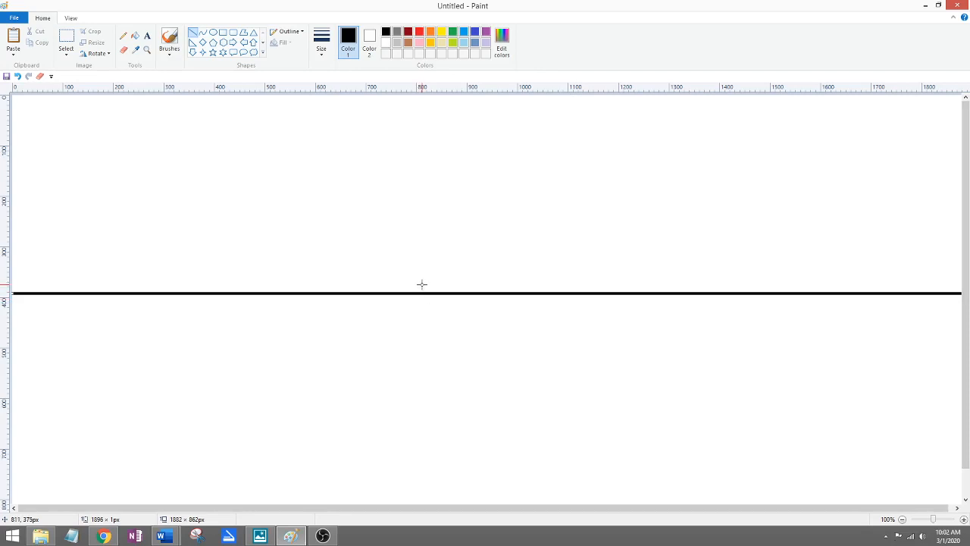
key(ctrl+z)
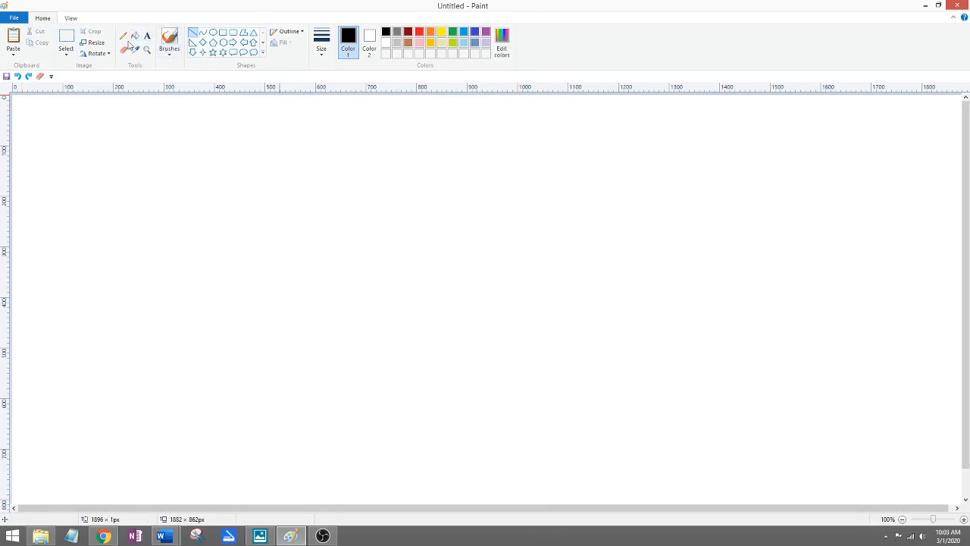
drag(321, 500, 372, 404)
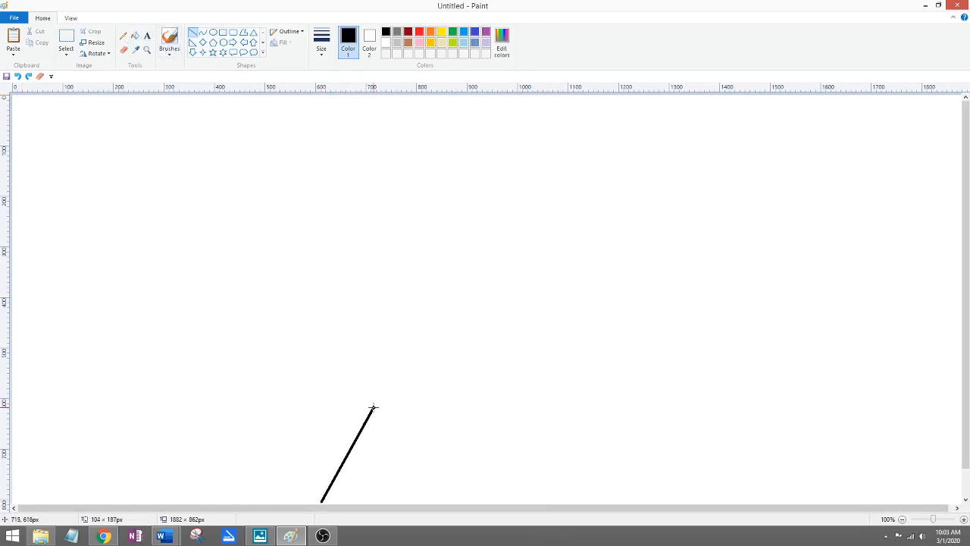
key(ctrl+z)
Sketch two legs with shoes as seen when looking down, using the black Pencil at its thickest size, rising from the canvas's lower middle.
click(124, 36)
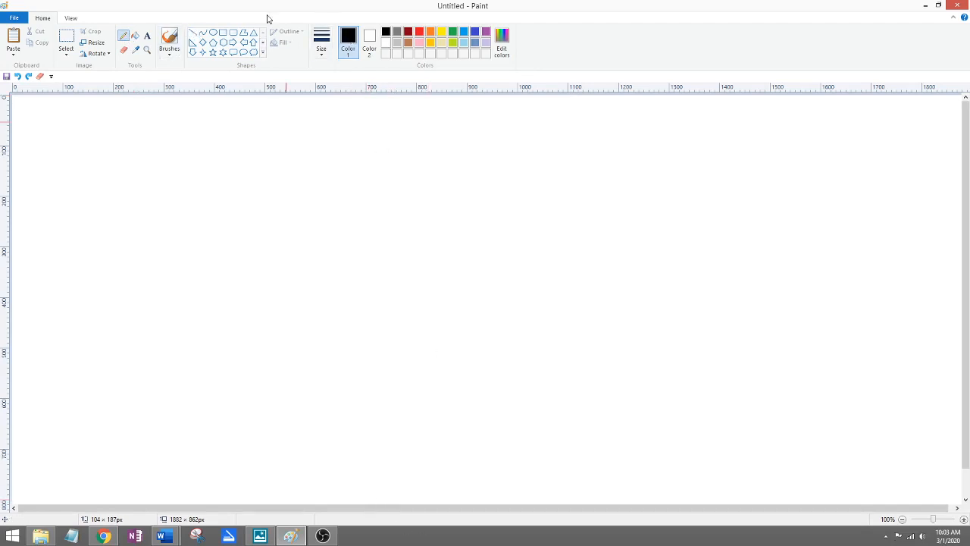
click(321, 42)
click(347, 137)
mouse_move(347, 500)
mouse_down()
mouse_move(382, 383)
mouse_move(413, 332)
mouse_move(434, 332)
mouse_move(455, 480)
mouse_move(477, 330)
mouse_move(502, 347)
mouse_move(535, 502)
mouse_up()
mouse_move(402, 338)
mouse_down()
mouse_move(399, 270)
mouse_move(420, 263)
mouse_move(426, 271)
mouse_move(435, 345)
mouse_move(467, 323)
mouse_move(485, 264)
mouse_move(506, 262)
mouse_move(515, 299)
mouse_move(504, 336)
mouse_move(478, 332)
mouse_move(481, 311)
mouse_move(499, 310)
mouse_move(500, 335)
mouse_up()
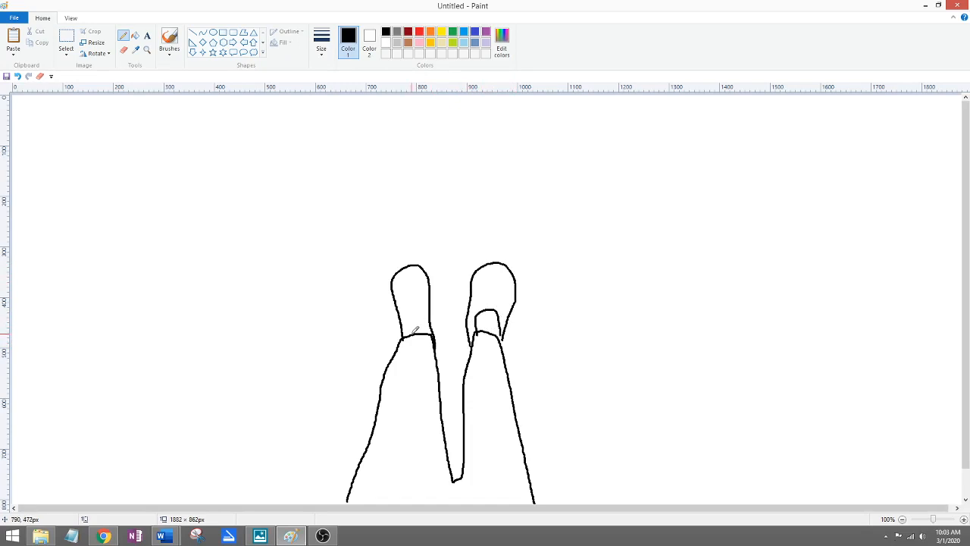
Add laces and ankle cuffs to the shoes, and draw a large upward-pointing arrow outline beside the left leg.
mouse_move(405, 335)
mouse_down()
mouse_move(423, 304)
mouse_move(432, 332)
mouse_move(421, 306)
mouse_move(426, 318)
mouse_move(414, 329)
mouse_move(423, 306)
mouse_move(415, 319)
mouse_up()
mouse_move(496, 308)
mouse_down()
mouse_move(481, 317)
mouse_move(506, 306)
mouse_move(485, 322)
mouse_move(486, 298)
mouse_up()
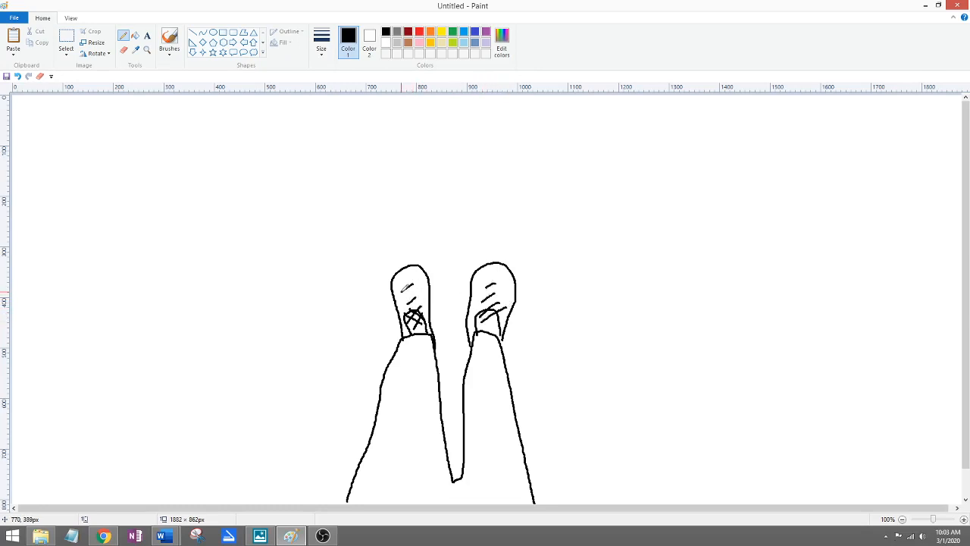
drag(407, 285, 418, 302)
drag(401, 342, 505, 338)
mouse_move(257, 450)
mouse_down()
mouse_move(293, 382)
mouse_move(267, 379)
mouse_move(331, 318)
mouse_move(345, 391)
mouse_move(314, 388)
mouse_move(311, 469)
mouse_move(263, 443)
mouse_up()
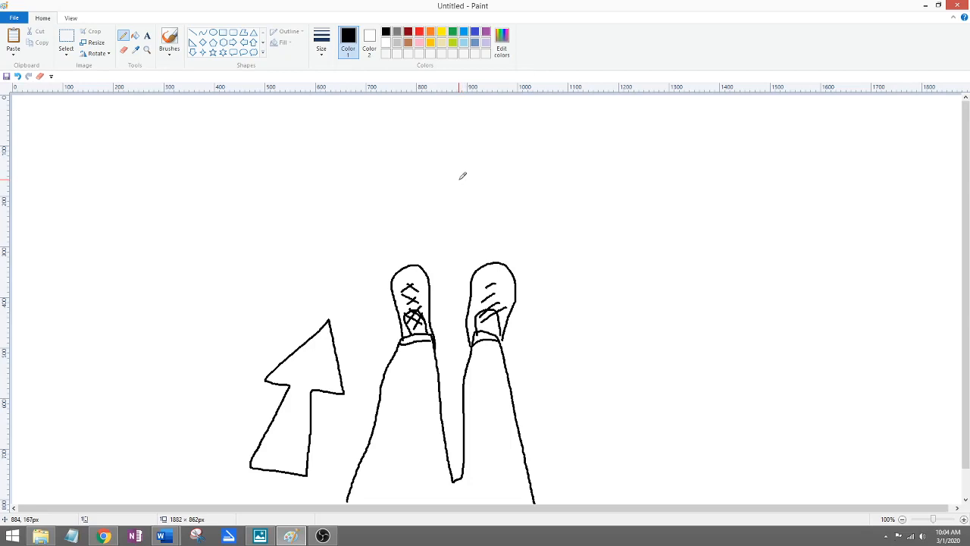
Delete the legs drawing, and draw and undo a level black horizon line about 1895 px long near the canvas's upper edge.
key(ctrl+a)
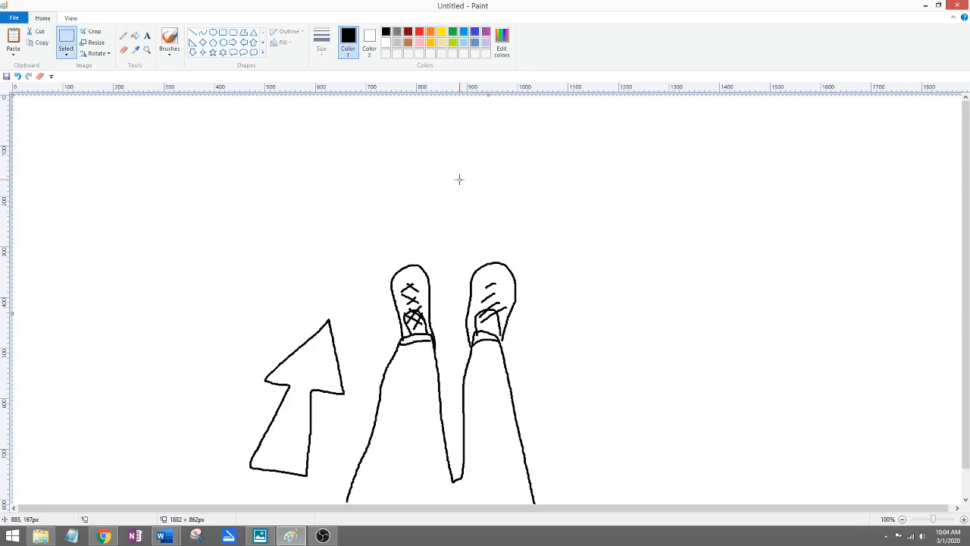
key(Delete)
click(193, 33)
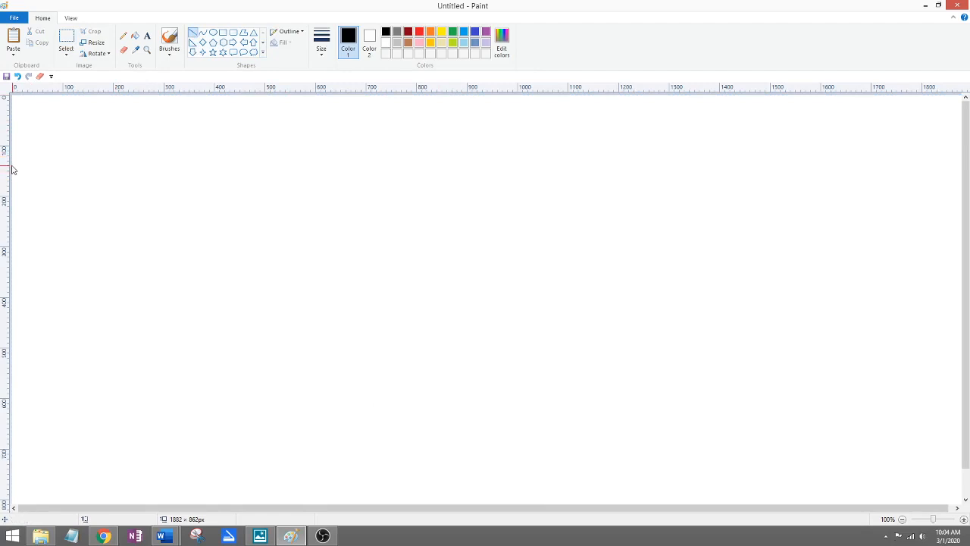
drag(12, 162, 963, 216)
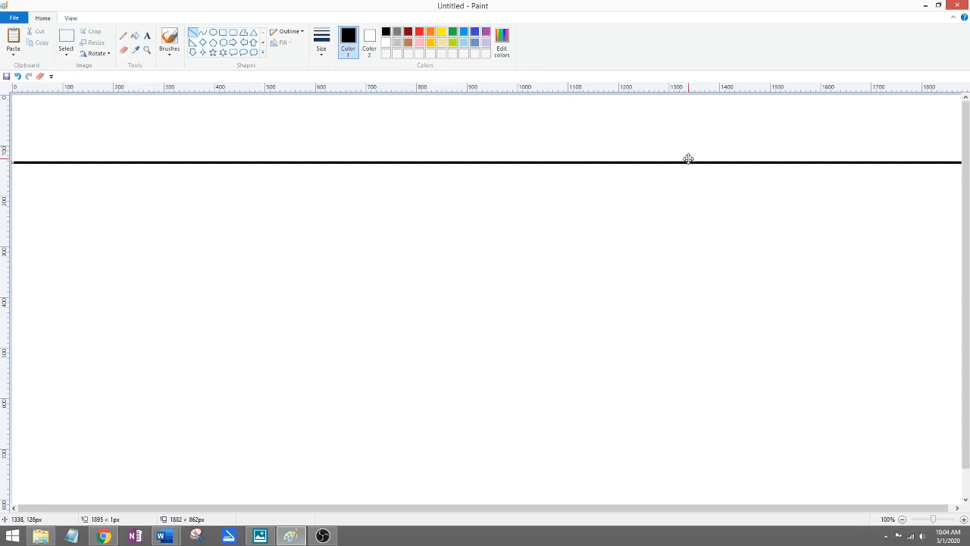
key(ctrl+z)
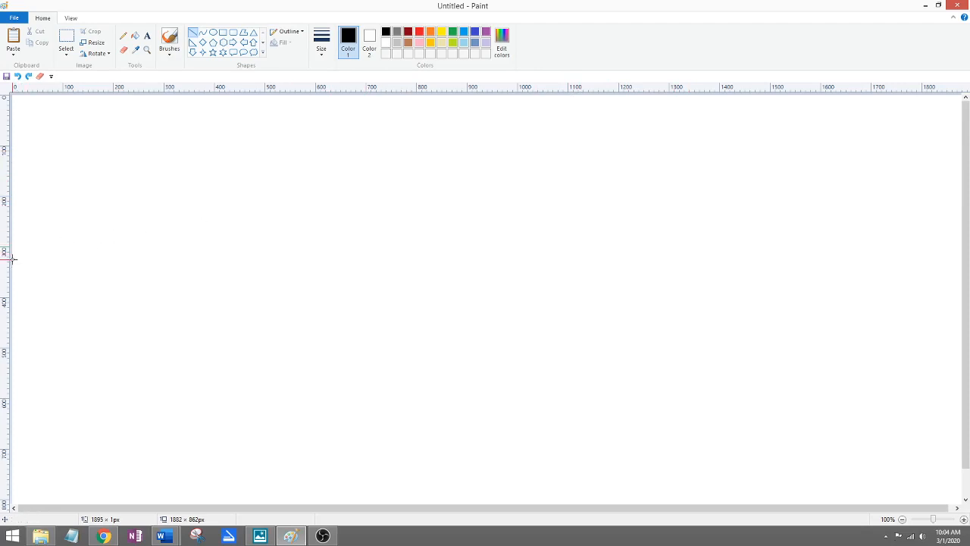
Draw a tilted black horizon line rising rightward across the canvas, about 1895 × 267 px, and undo it.
drag(13, 258, 969, 125)
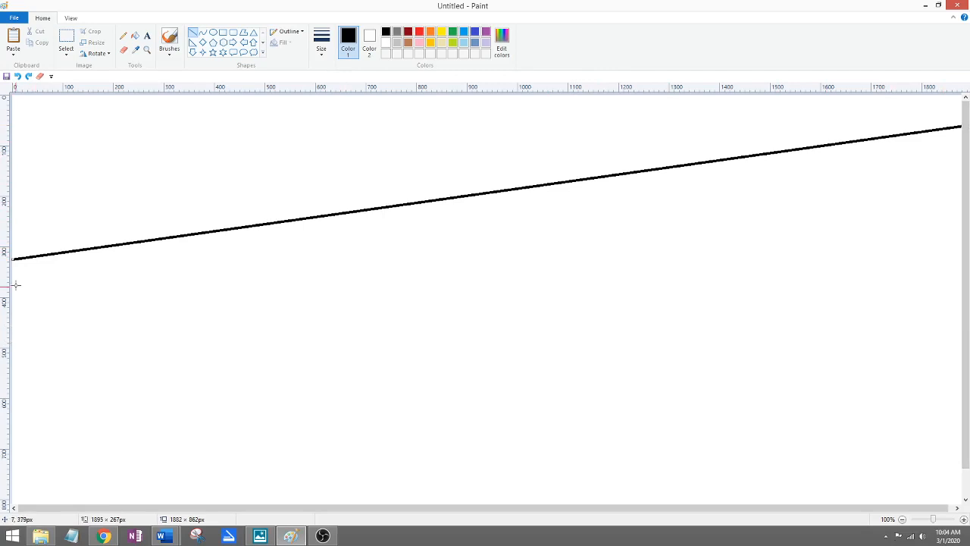
click(153, 194)
key(ctrl+z)
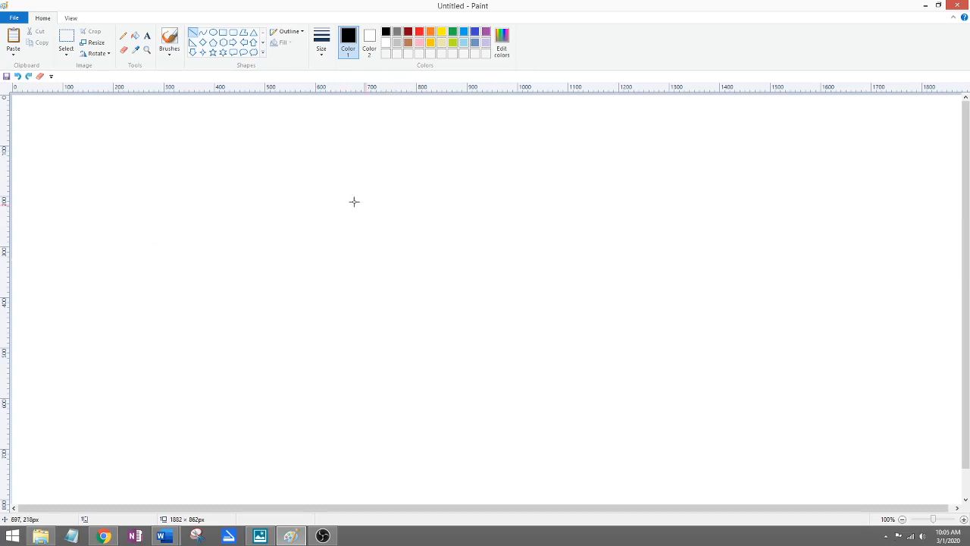
Draw a tilted black horizon line descending rightward across the canvas, about 1896 × 303 px, and delete it.
drag(11, 149, 967, 299)
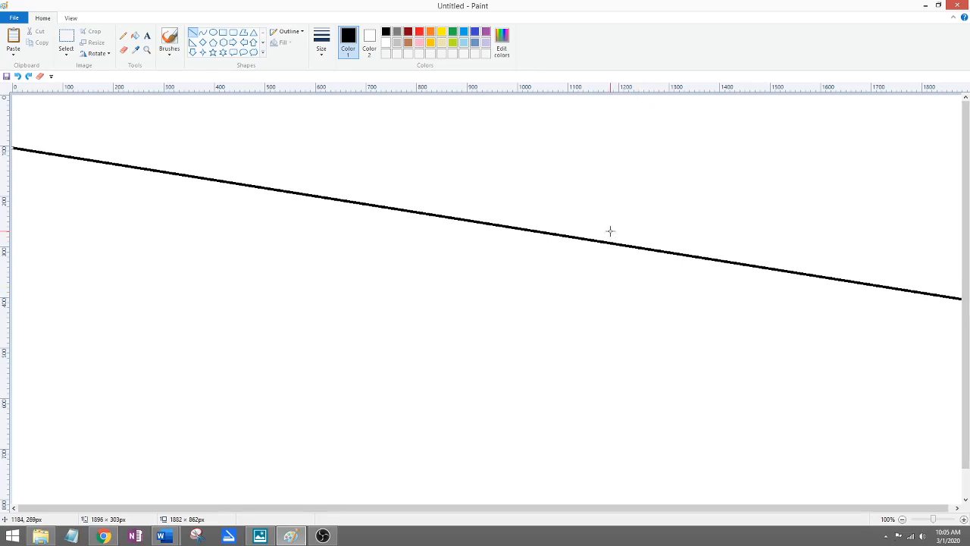
key(ctrl+a)
key(Delete)
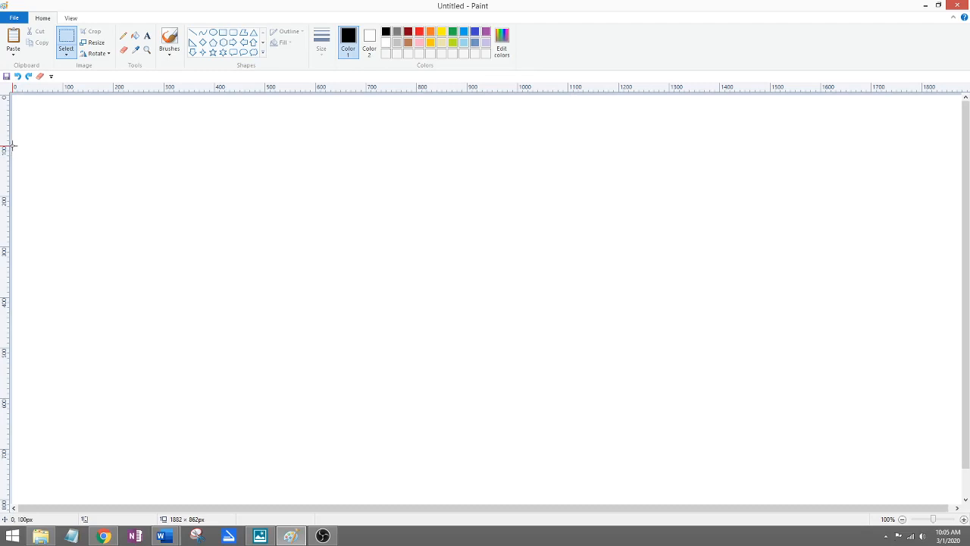
Draw a level black horizon line about 1896 px long across the full canvas width near its upper edge.
drag(12, 145, 509, 180)
click(369, 124)
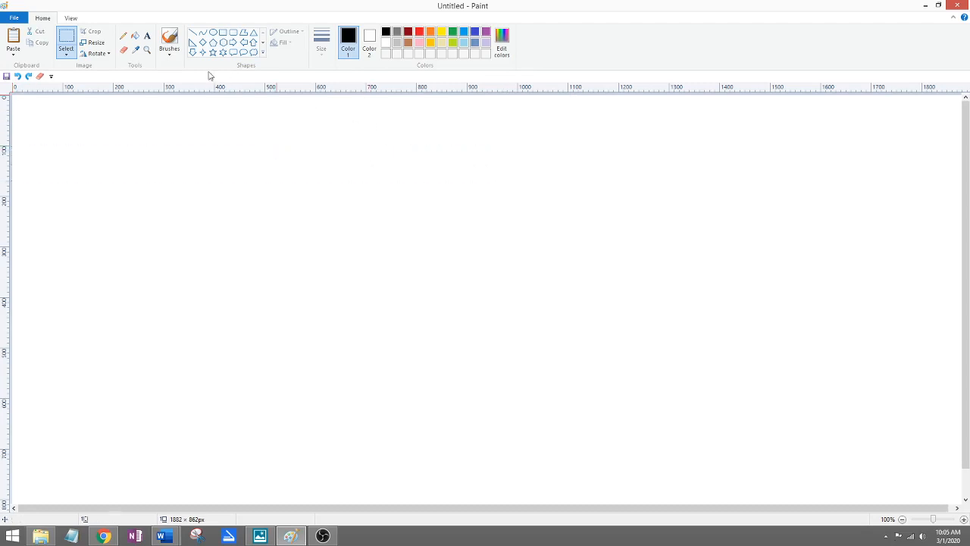
click(192, 33)
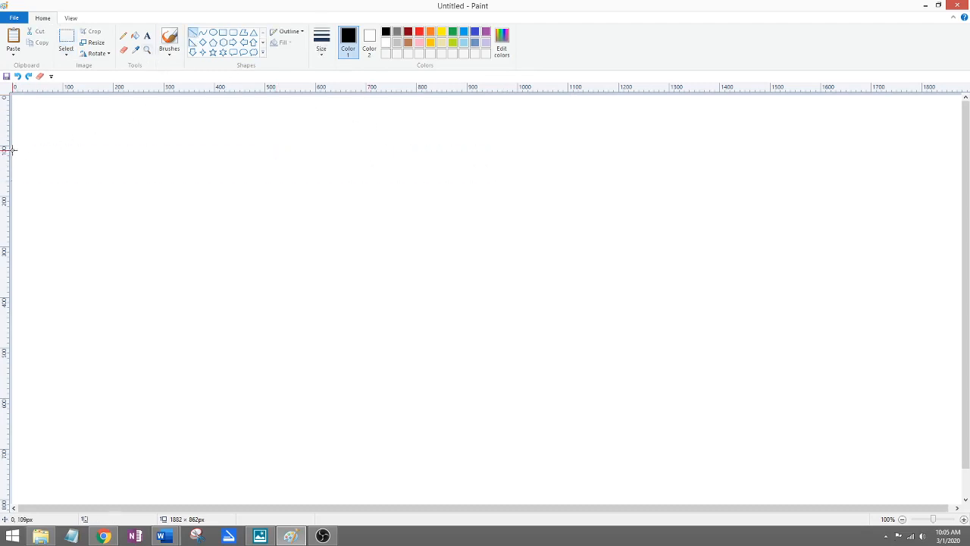
drag(12, 150, 967, 220)
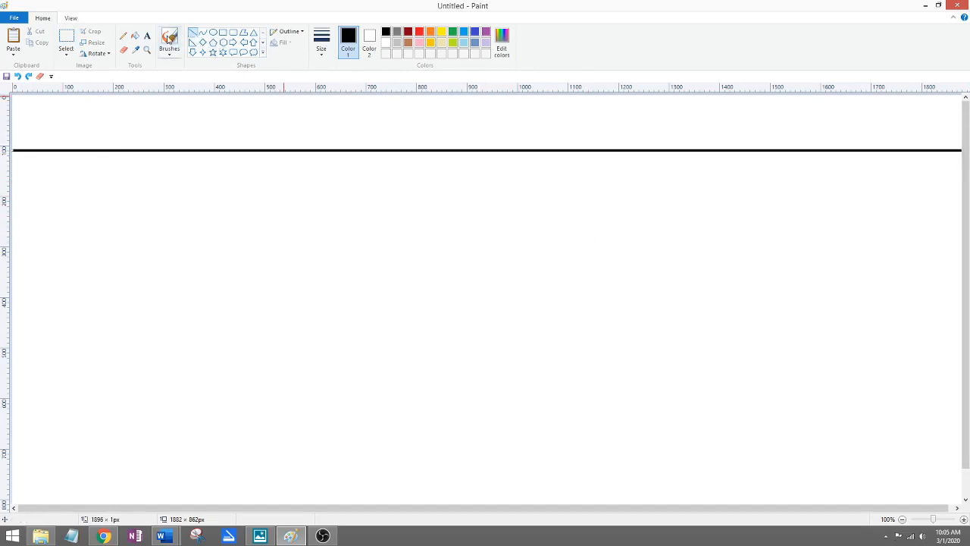
click(123, 35)
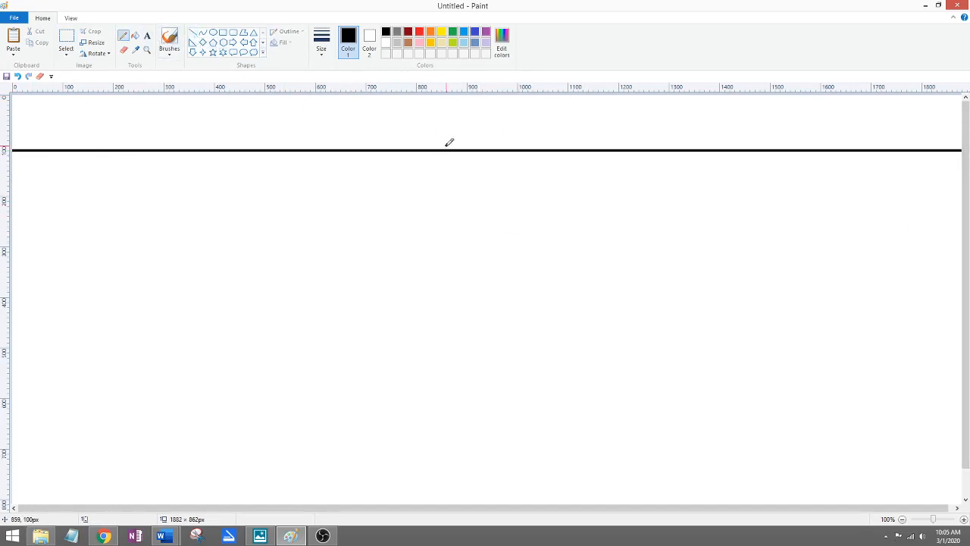
drag(442, 144, 448, 145)
key(ctrl+z)
key(ctrl+z)
Draw a vanishing point circle of about 16 × 18 px centred on the horizon line near its middle.
click(213, 32)
drag(433, 144, 445, 157)
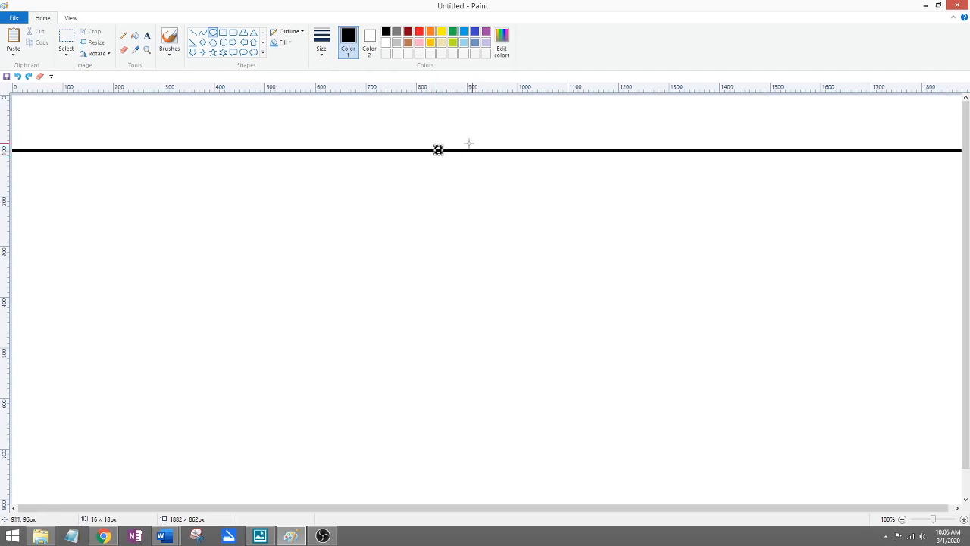
Handwrite the label "V.P." with an arrow pointing to the vanishing point circle, and erase both.
click(122, 35)
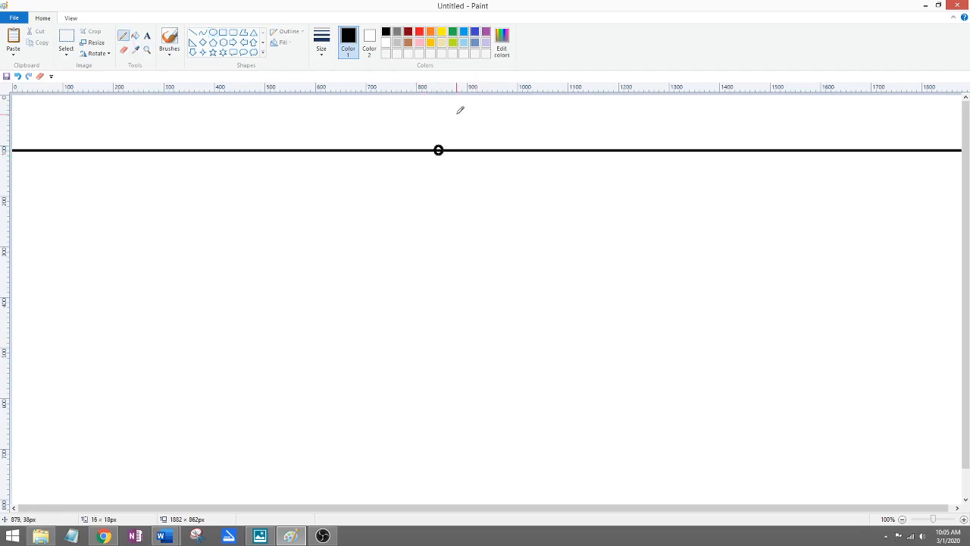
mouse_move(456, 107)
mouse_down()
mouse_move(475, 105)
mouse_move(474, 115)
mouse_up()
mouse_move(458, 125)
mouse_down()
mouse_move(446, 136)
mouse_move(453, 134)
mouse_up()
click(123, 49)
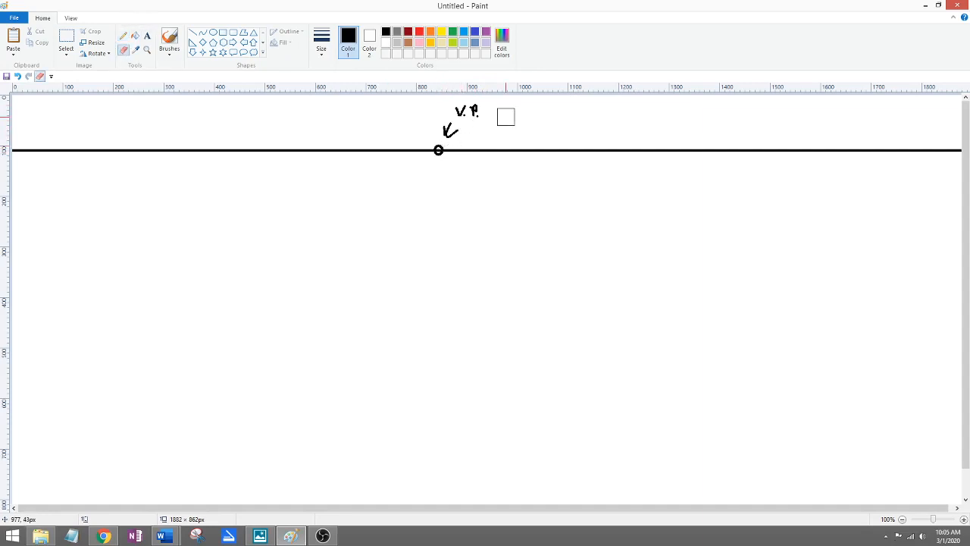
mouse_move(399, 108)
mouse_down()
mouse_move(444, 130)
mouse_move(463, 111)
mouse_move(489, 111)
mouse_up()
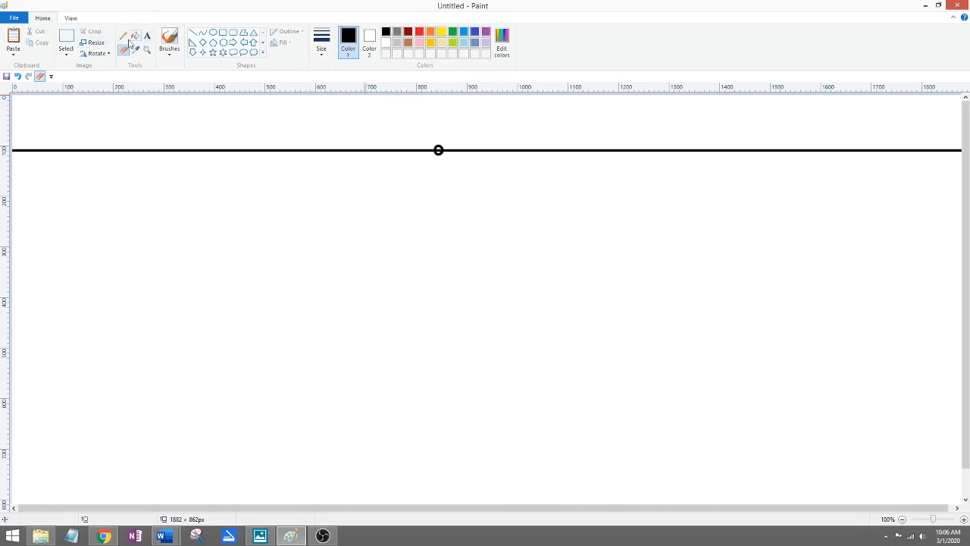
Handwrite the label "VANISHING point" with the pencil above the right part of the horizon line.
click(123, 35)
mouse_move(658, 105)
mouse_down()
mouse_move(685, 97)
mouse_move(687, 111)
mouse_move(698, 100)
mouse_move(706, 109)
mouse_move(741, 108)
mouse_move(736, 114)
mouse_up()
drag(743, 102, 743, 112)
drag(743, 103, 772, 108)
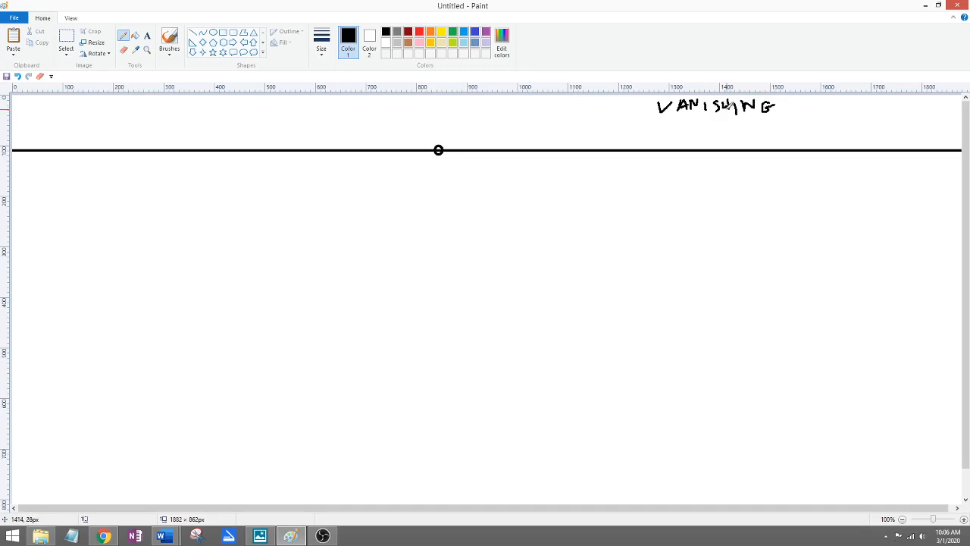
mouse_move(798, 102)
mouse_down()
mouse_move(796, 115)
mouse_move(812, 102)
mouse_move(844, 118)
mouse_move(855, 105)
mouse_up()
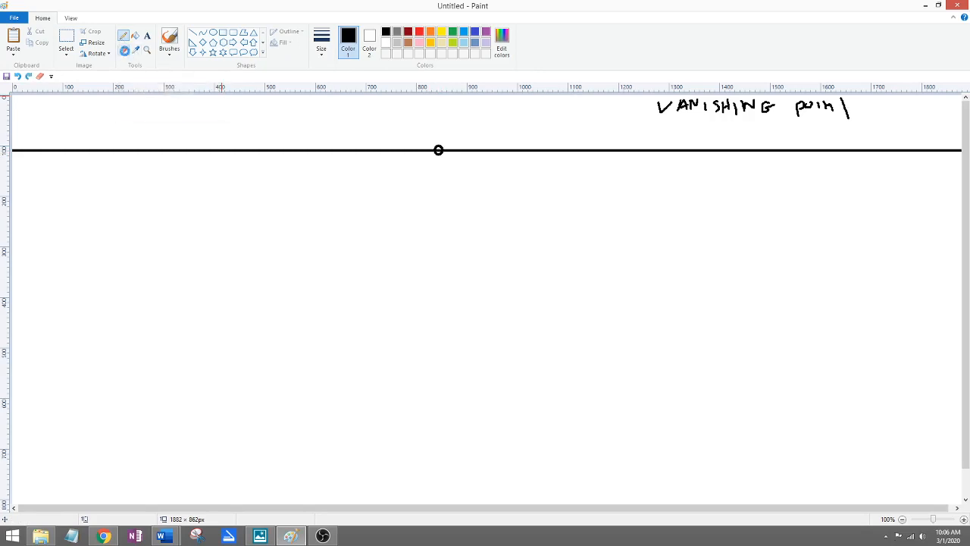
Undo the handwritten labels and the vanishing point circle, leaving only the level horizon line.
key(ctrl+z)
key(ctrl+z)
key(ctrl+z)
key(ctrl+z)
key(ctrl+z)
key(ctrl+z)
key(ctrl+z)
key(ctrl+z)
key(ctrl+z)
key(ctrl+z)
key(ctrl+z)
key(ctrl+z)
key(ctrl+z)
key(ctrl+z)
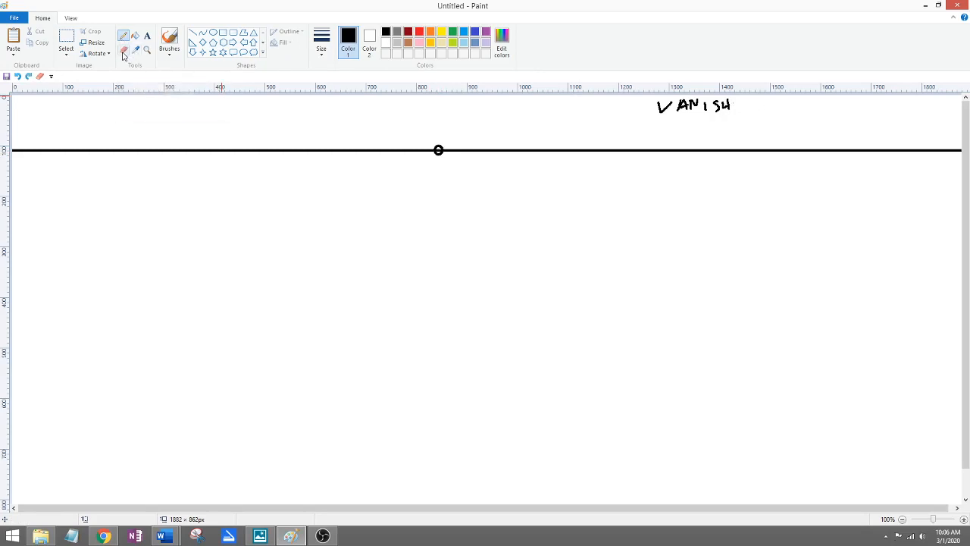
key(ctrl+z)
key(ctrl+z)
key(ctrl+z)
key(ctrl+z)
key(ctrl+z)
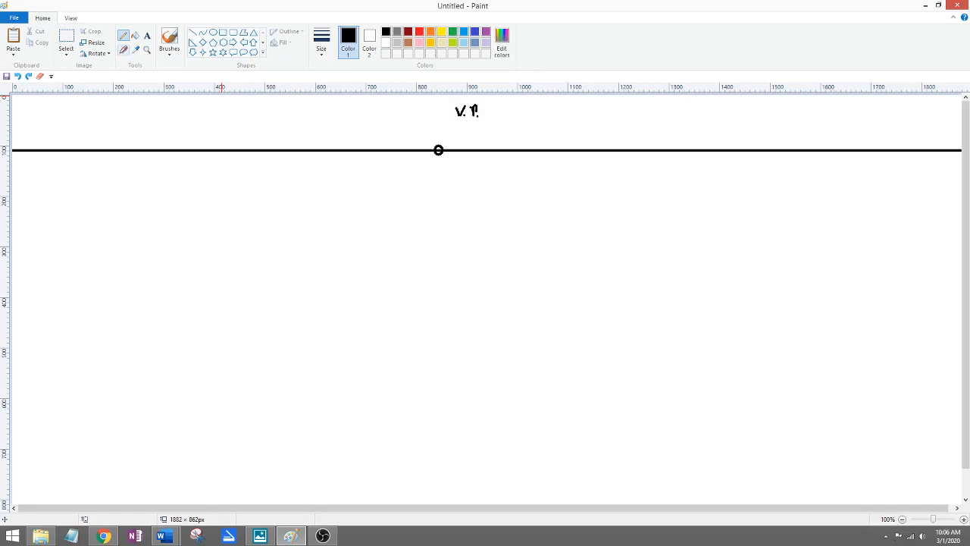
key(ctrl+z)
key(ctrl+z)
Try small vanishing point circles near the left and right ends of the horizon line, undoing each one.
click(213, 33)
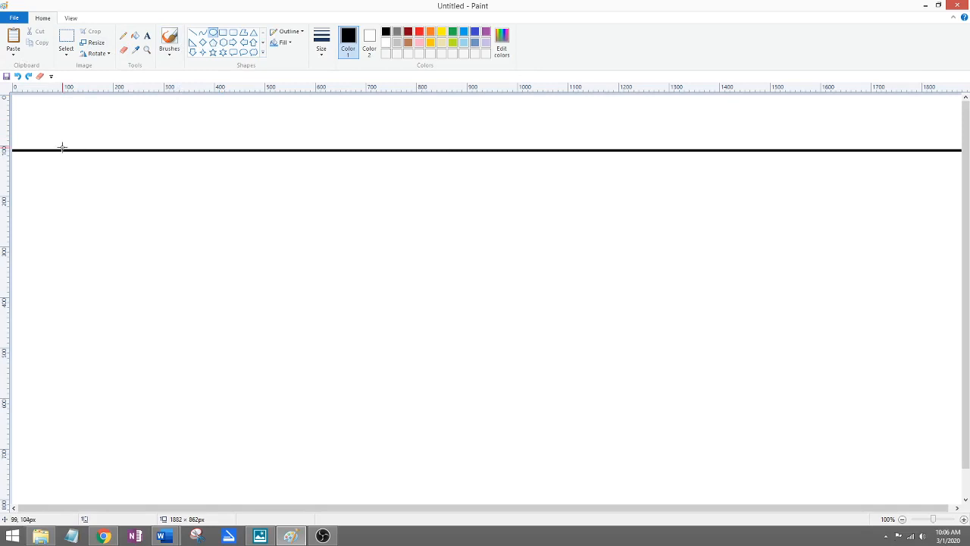
drag(61, 145, 70, 154)
drag(887, 148, 895, 155)
key(ctrl+z)
key(ctrl+z)
drag(905, 143, 924, 158)
key(ctrl+z)
Sketch a pencil arrow pointing down at the left part of the horizon line, make a few marks, and undo them.
click(123, 35)
mouse_move(154, 104)
mouse_down()
mouse_move(149, 140)
mouse_move(144, 130)
mouse_move(156, 132)
mouse_up()
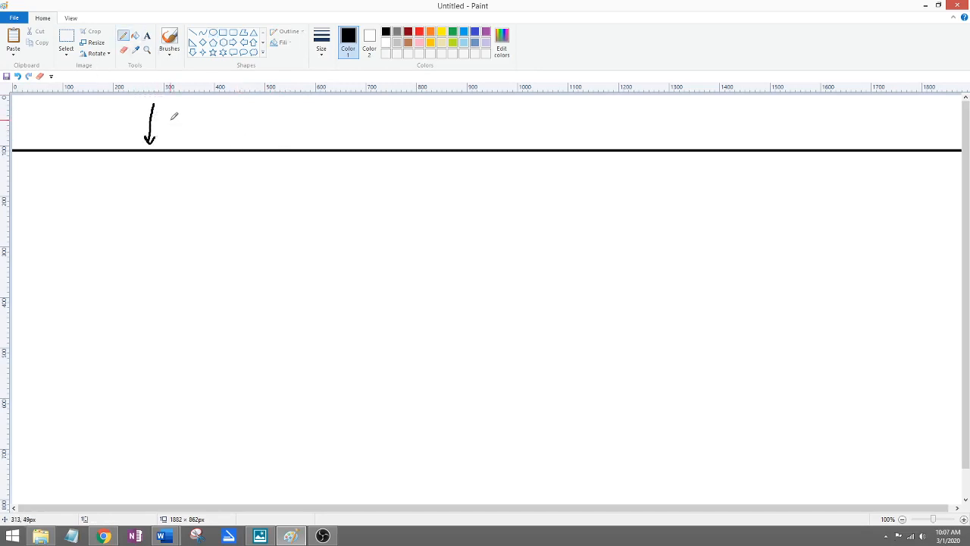
key(ctrl+z)
drag(192, 109, 192, 107)
drag(201, 201, 204, 203)
key(ctrl+z)
key(ctrl+z)
Draw a small black vanishing point circle on the horizon line, slightly left of its middle.
drag(429, 146, 438, 149)
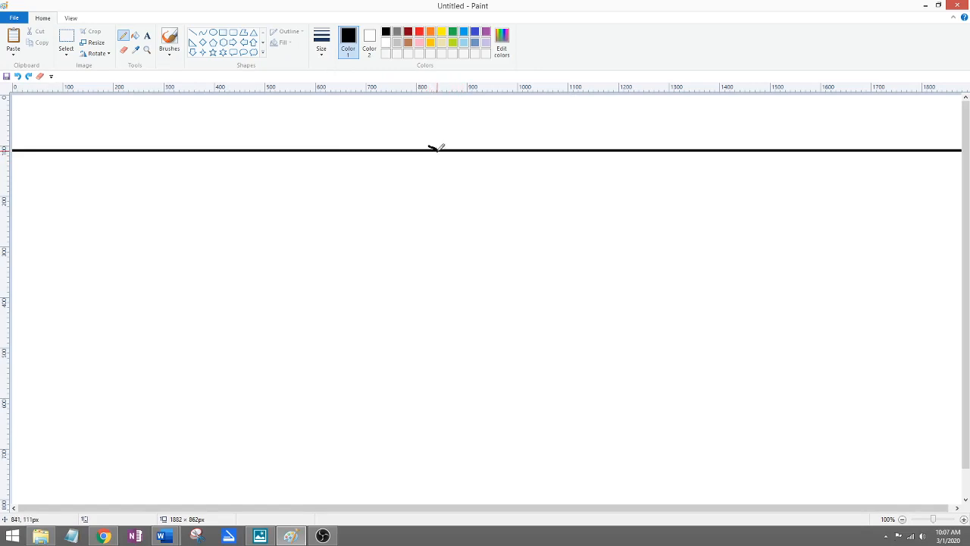
click(213, 32)
drag(424, 149, 425, 150)
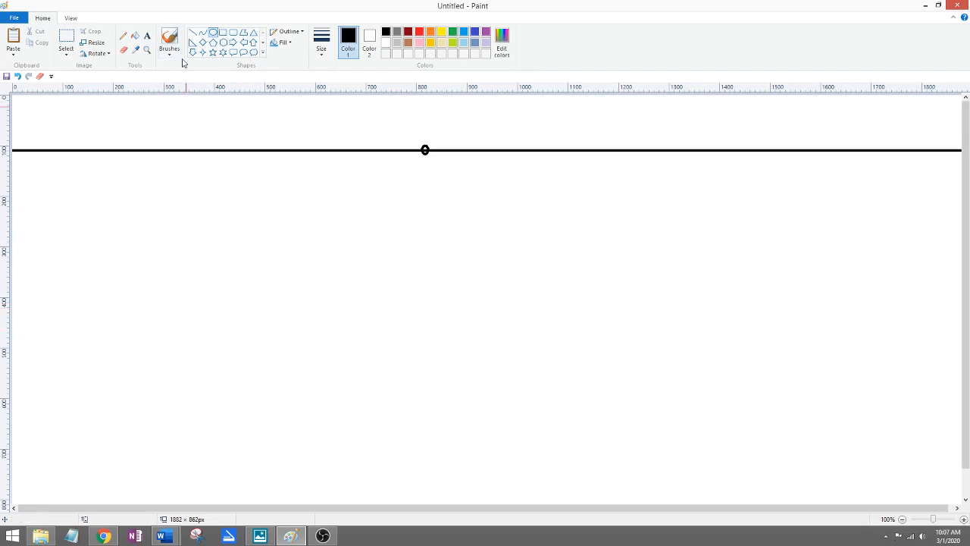
Draw a black square of about 170 × 170 px below the horizon, left of the vanishing point, and undo it.
click(223, 34)
drag(199, 329, 274, 405)
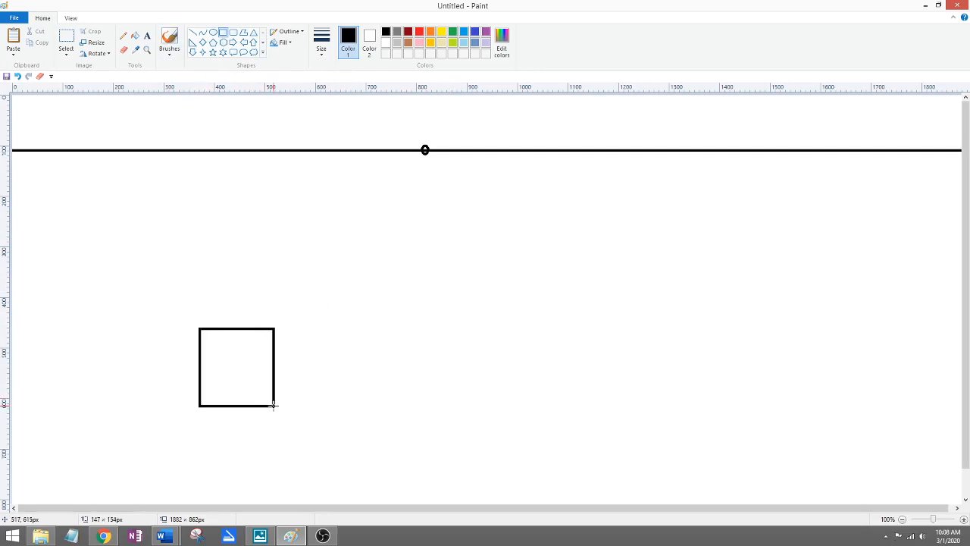
drag(276, 406, 284, 410)
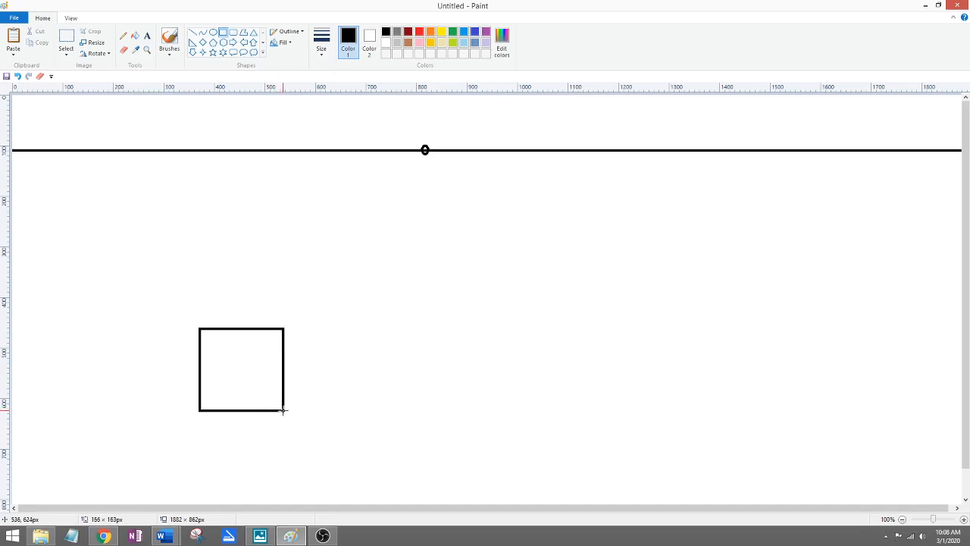
drag(283, 410, 285, 414)
click(334, 311)
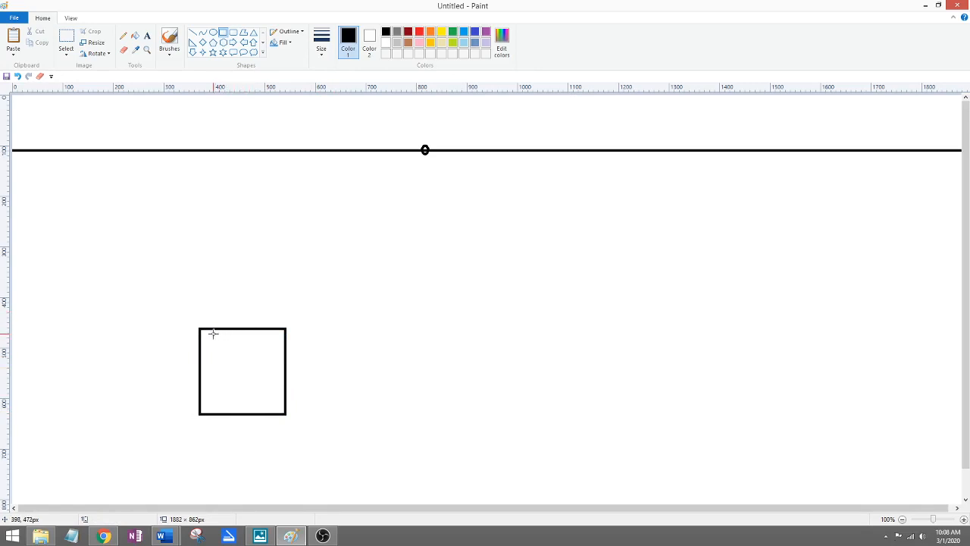
key(ctrl+z)
Draw a black rectangle of about 170 × 195 px below the vanishing point and connect its two upper corners to that point with straight lines.
drag(393, 313, 480, 413)
click(533, 351)
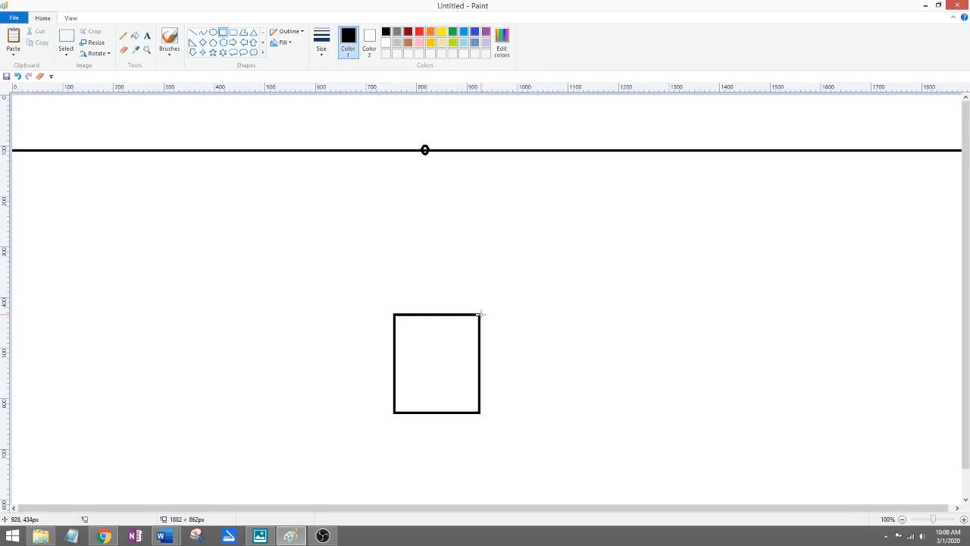
click(192, 32)
drag(393, 315, 425, 150)
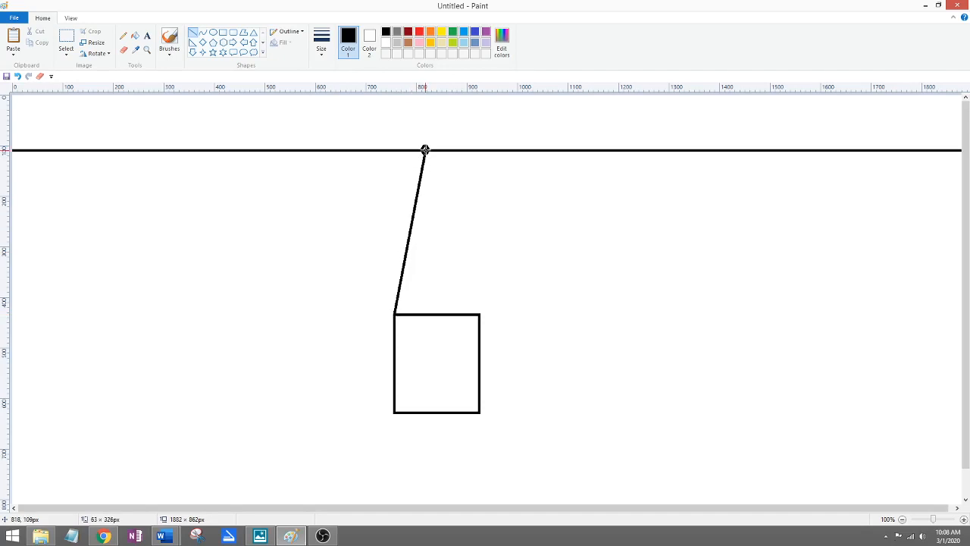
mouse_move(478, 313)
mouse_down()
mouse_move(442, 177)
mouse_move(425, 150)
mouse_up()
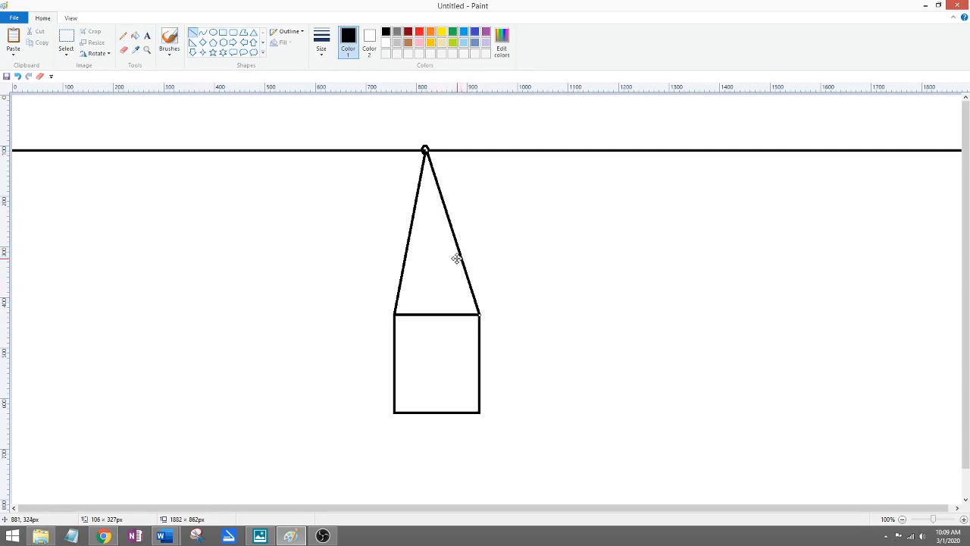
click(486, 225)
Try back edges between the two receding lines, including slanted ones, undoing each attempt.
mouse_move(458, 249)
mouse_down()
mouse_move(407, 250)
mouse_move(425, 265)
mouse_move(429, 312)
mouse_move(425, 250)
mouse_up()
key(ctrl+z)
drag(461, 253, 407, 240)
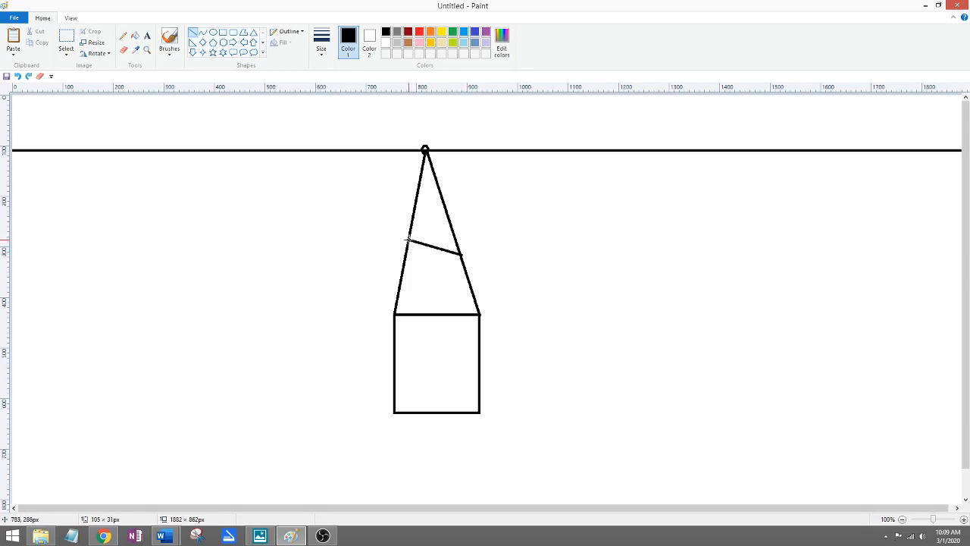
click(476, 235)
key(ctrl+z)
drag(458, 252, 409, 241)
mouse_move(433, 244)
mouse_down()
mouse_move(436, 304)
mouse_move(433, 251)
mouse_up()
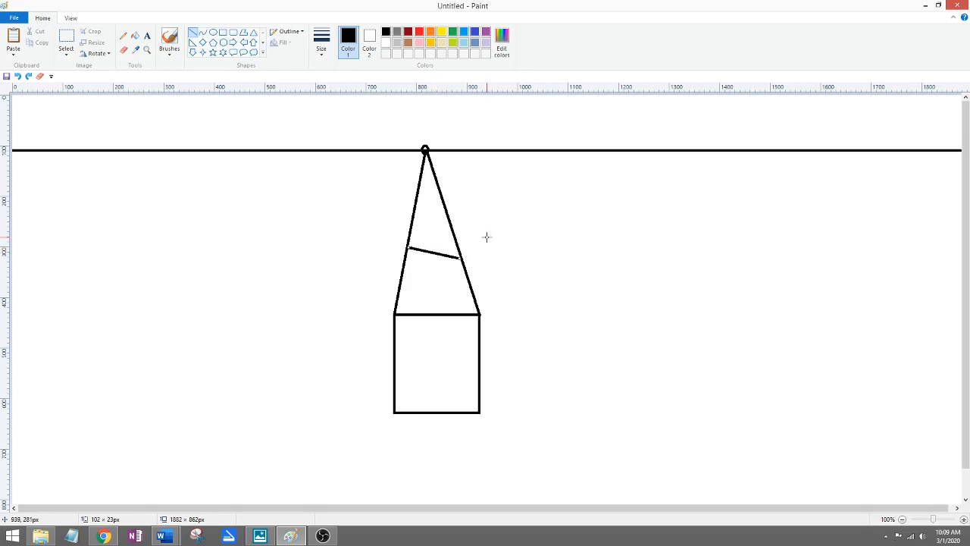
click(447, 273)
key(ctrl+z)
Draw a level back edge about 103 px long between the receding lines and erase the parts of those lines just beyond it.
drag(452, 248, 407, 248)
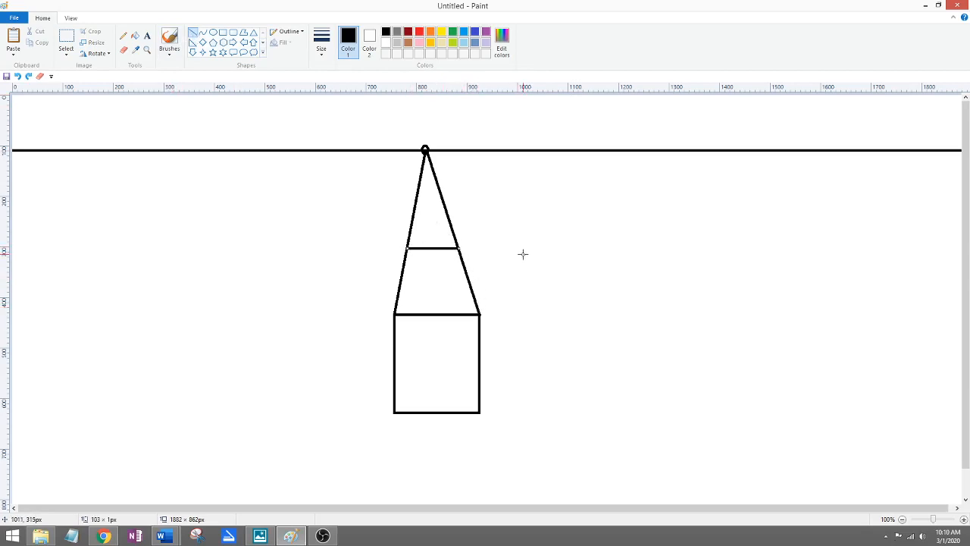
click(299, 211)
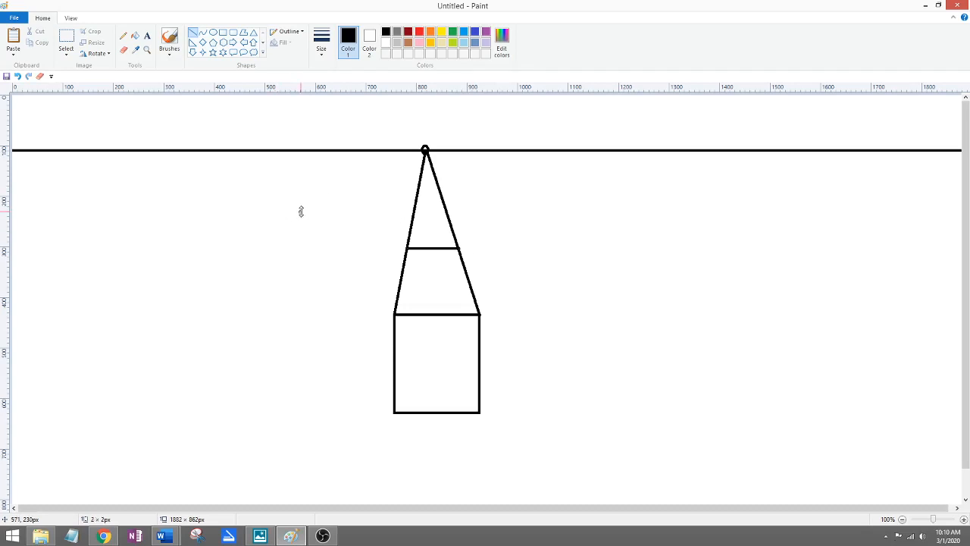
click(125, 50)
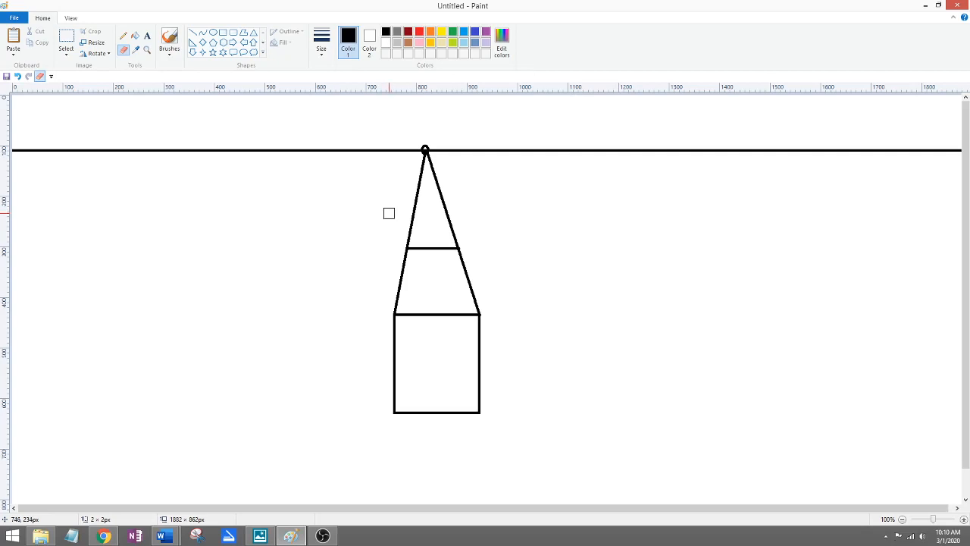
drag(403, 241, 411, 214)
drag(458, 239, 445, 209)
Fill the box's front face with dark gray and its top face with light gray.
click(135, 36)
click(396, 43)
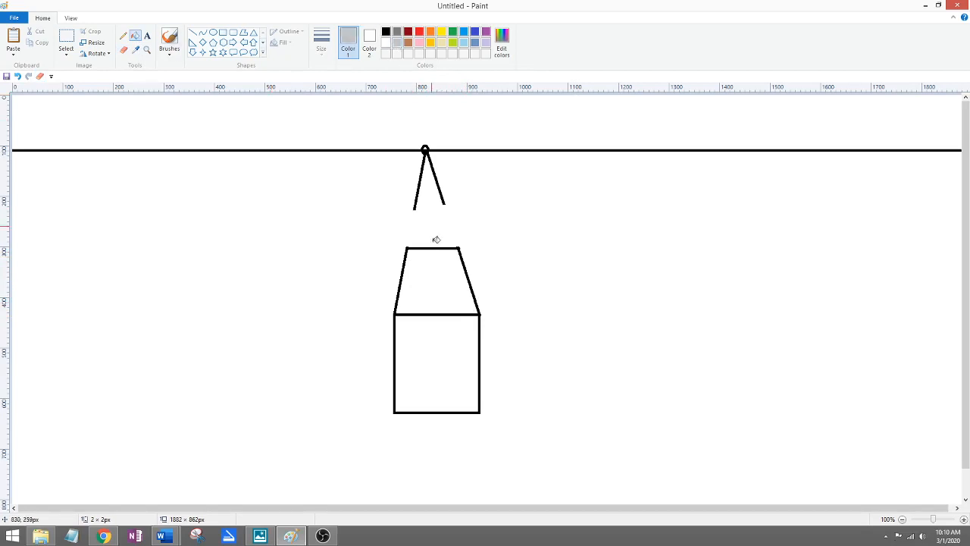
click(395, 33)
click(454, 335)
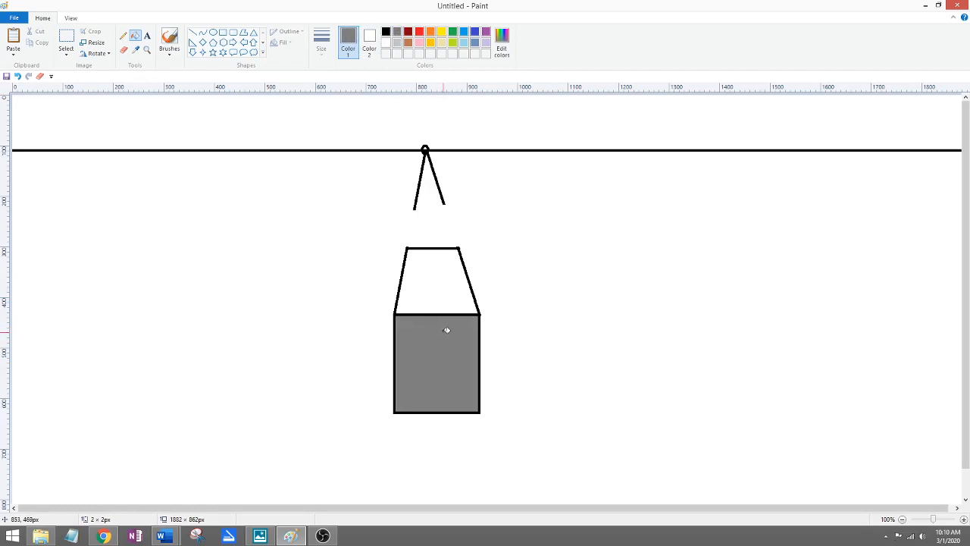
click(396, 43)
click(446, 268)
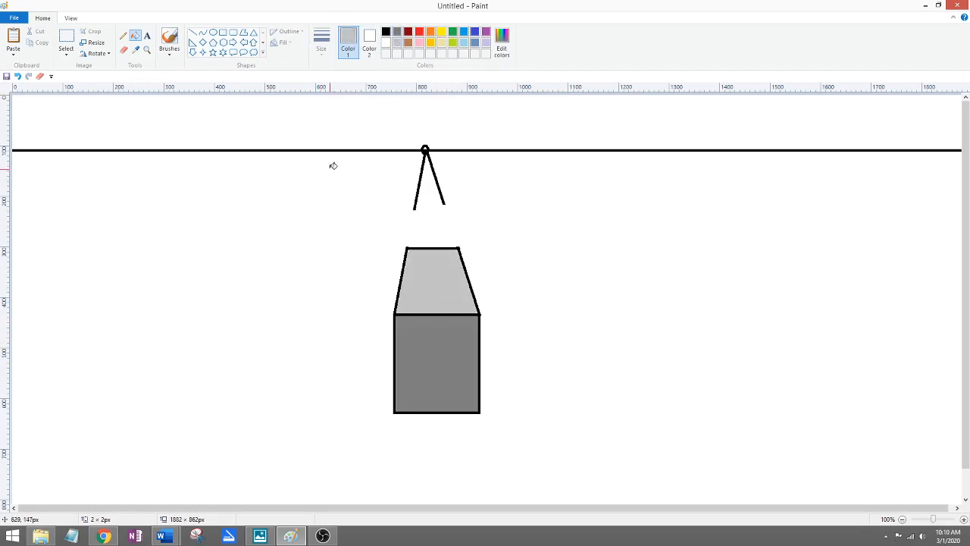
Try filling the area below the horizon with black and with lime, undoing each fill.
click(386, 32)
click(373, 253)
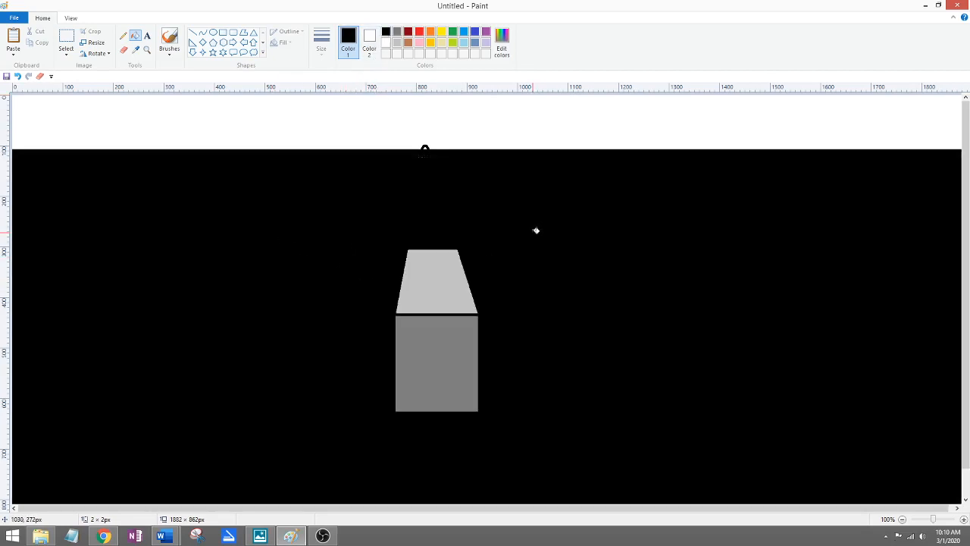
key(ctrl+z)
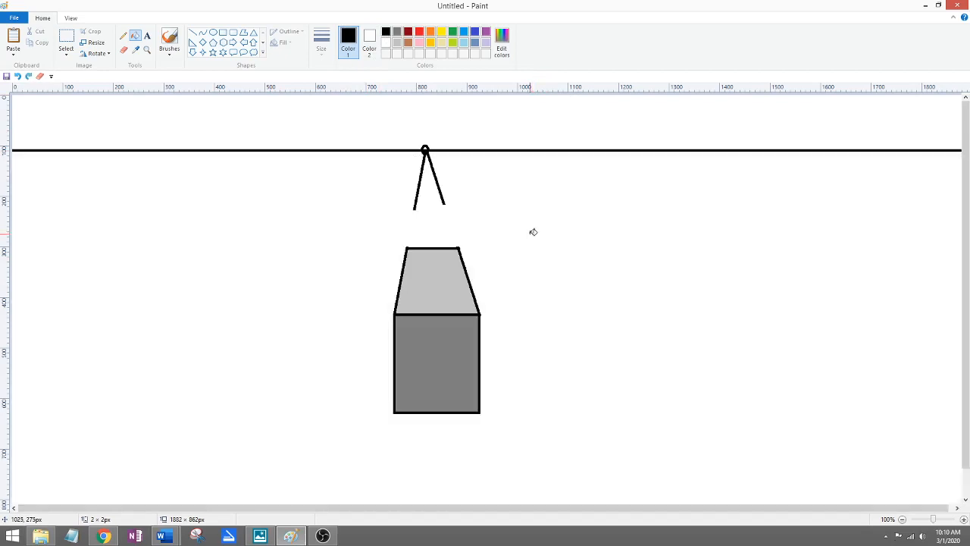
click(453, 43)
click(364, 252)
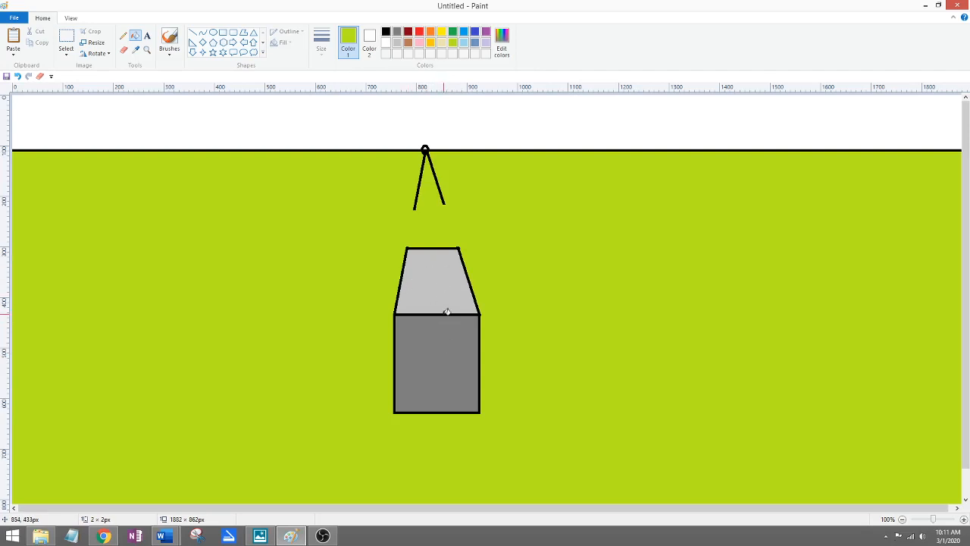
key(ctrl+z)
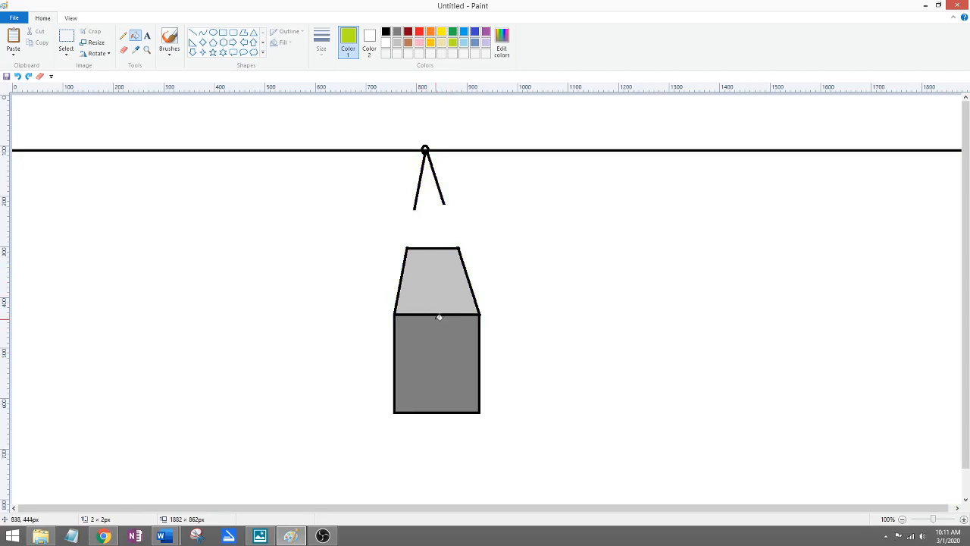
Draw a black rectangle of about 265 × 297 px below the horizon, well to the right of the shaded box.
click(224, 33)
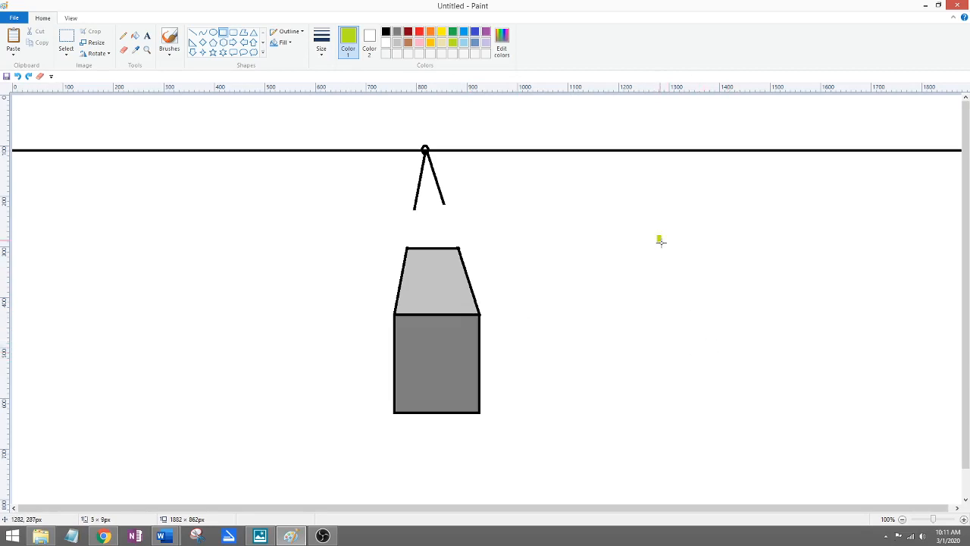
drag(656, 235, 742, 370)
key(ctrl+z)
click(386, 32)
drag(664, 262, 798, 411)
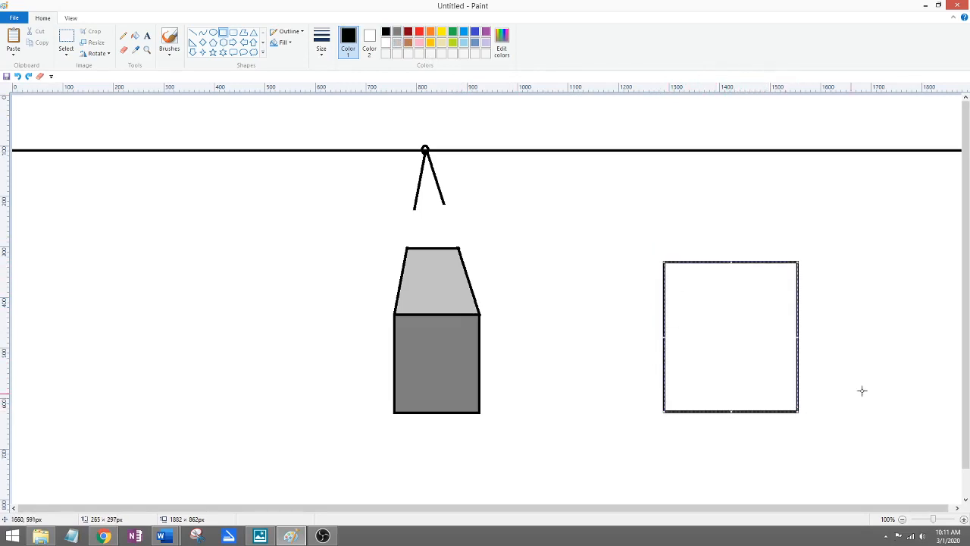
click(887, 377)
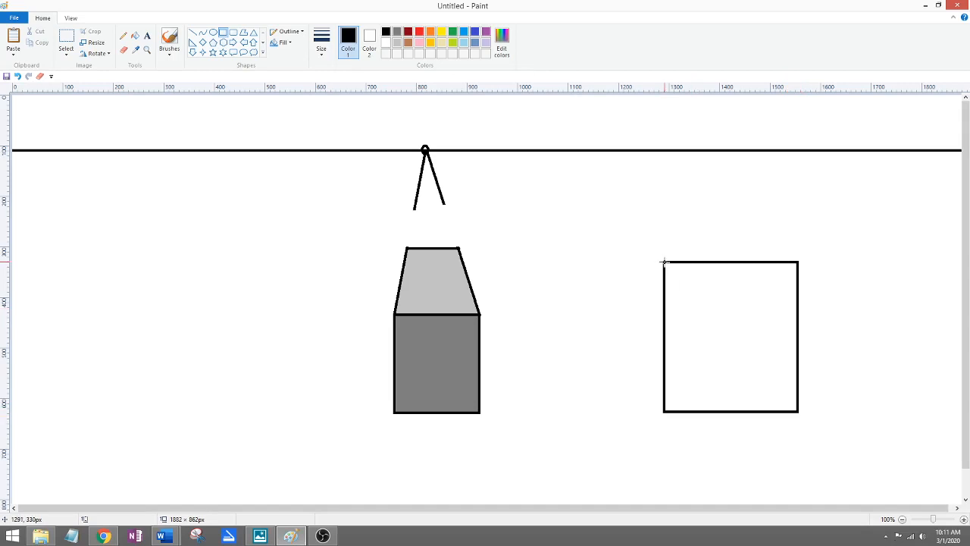
Connect the new rectangle's two upper corners and its lower left corner to the vanishing point with straight lines.
click(192, 32)
drag(665, 263, 427, 150)
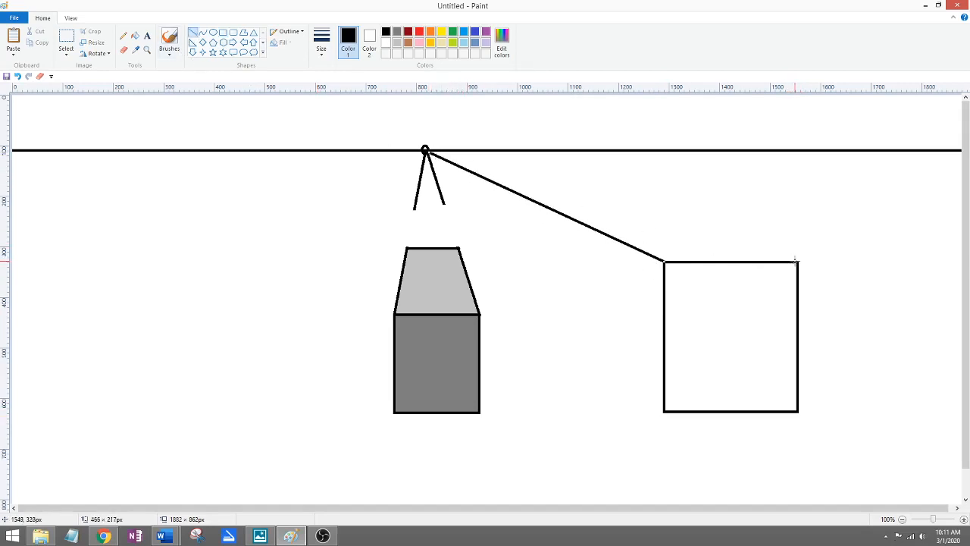
drag(797, 260, 427, 151)
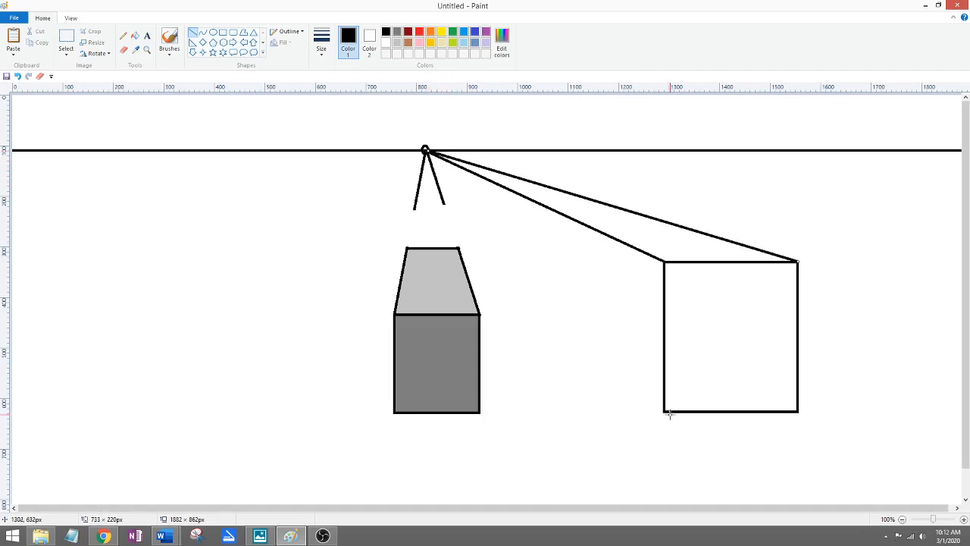
drag(664, 411, 426, 151)
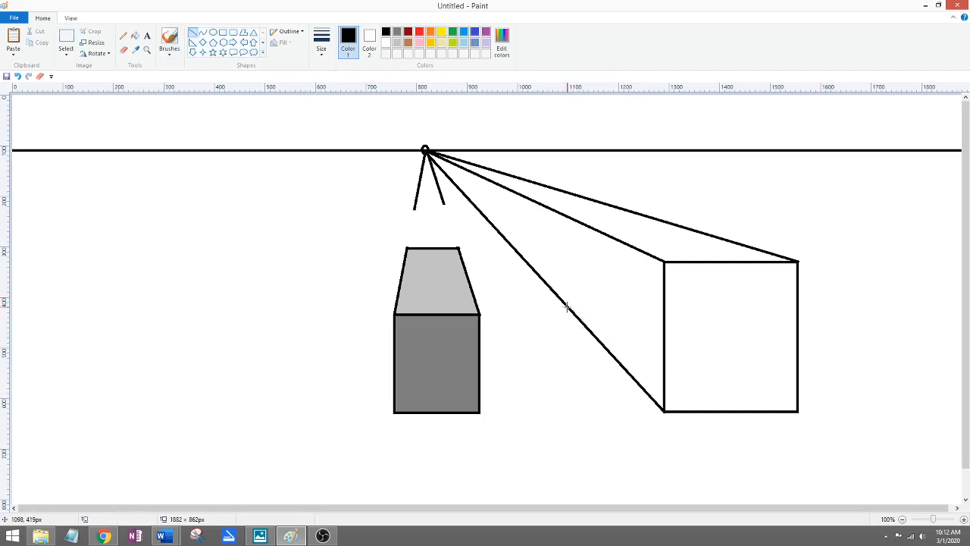
Draw the second box's back edges between its receding lines: a vertical one about 158 px long and a level one about 148 px long.
drag(552, 289, 551, 208)
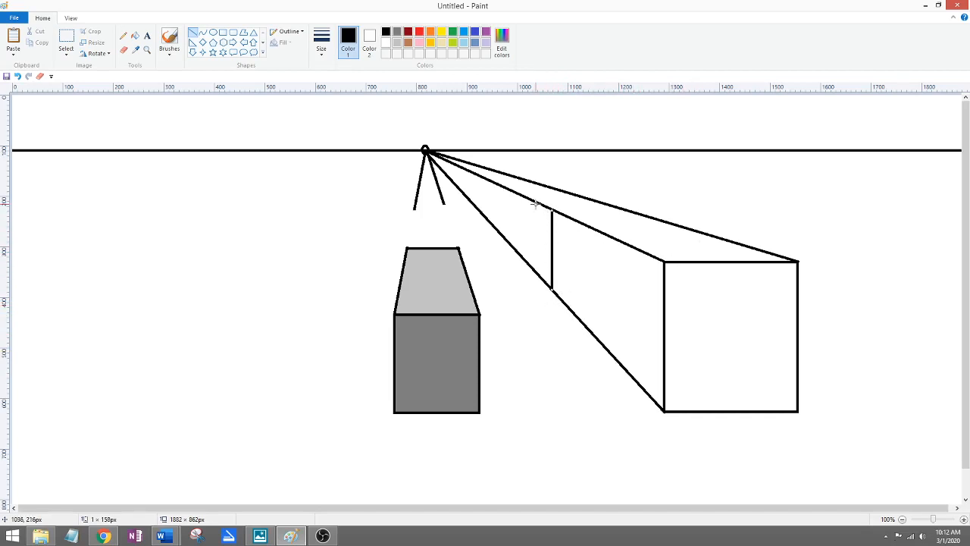
click(561, 210)
drag(552, 210, 627, 216)
click(730, 197)
Erase the guide lines directly behind the second box's back edges, leaving short segments radiating from the vanishing point.
click(124, 49)
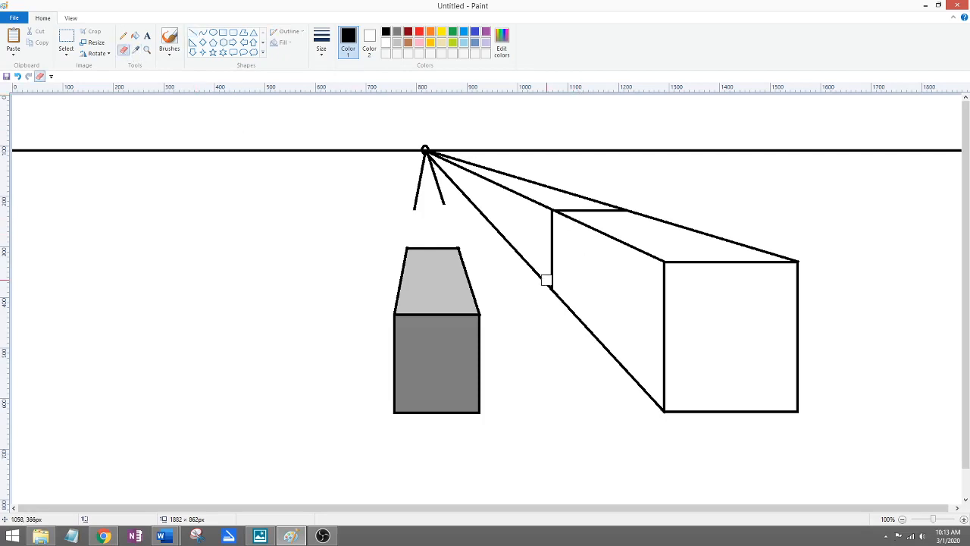
drag(544, 285, 497, 227)
mouse_move(541, 202)
mouse_down()
mouse_move(514, 184)
mouse_move(544, 197)
mouse_up()
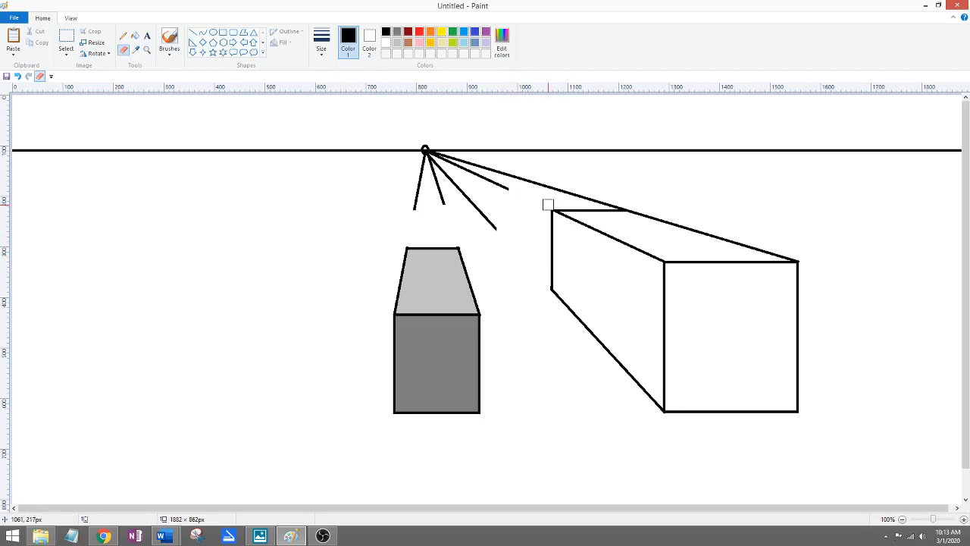
drag(619, 204, 535, 182)
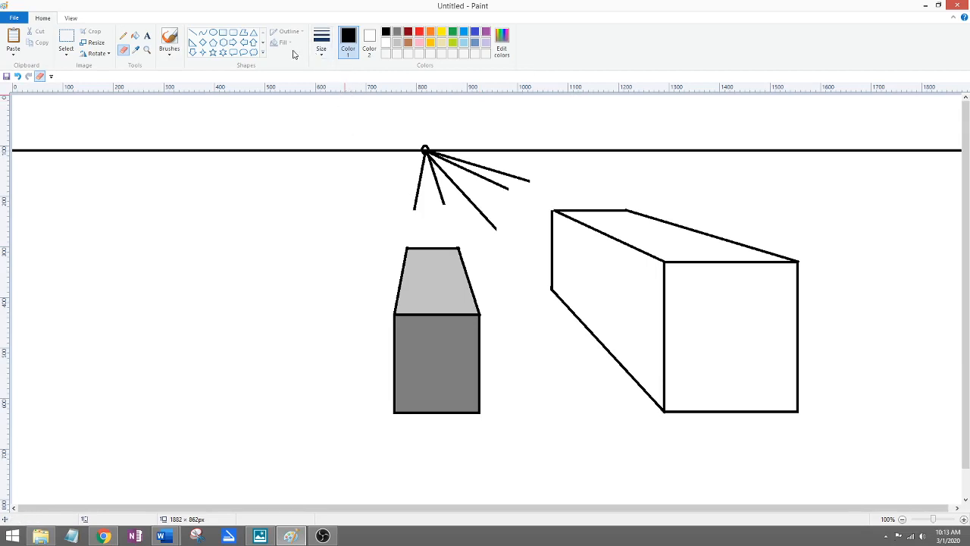
Fill the second box's top face with light gray and its front face with dark gray, leaving the side face white.
click(136, 35)
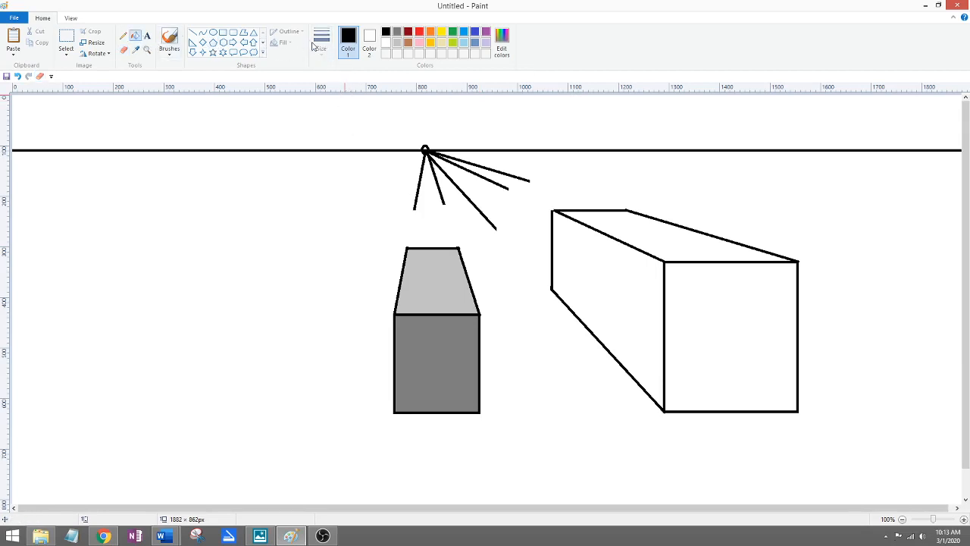
click(395, 44)
click(651, 297)
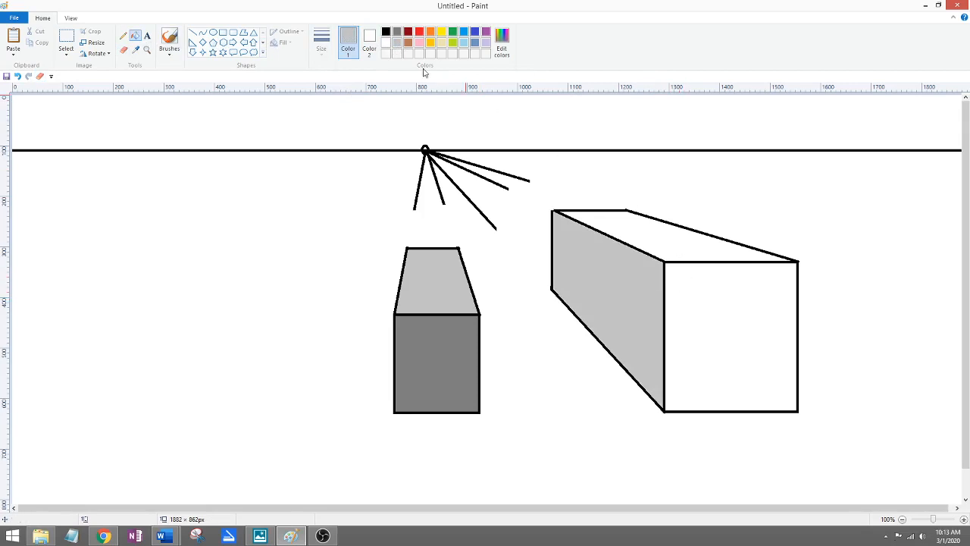
key(ctrl+z)
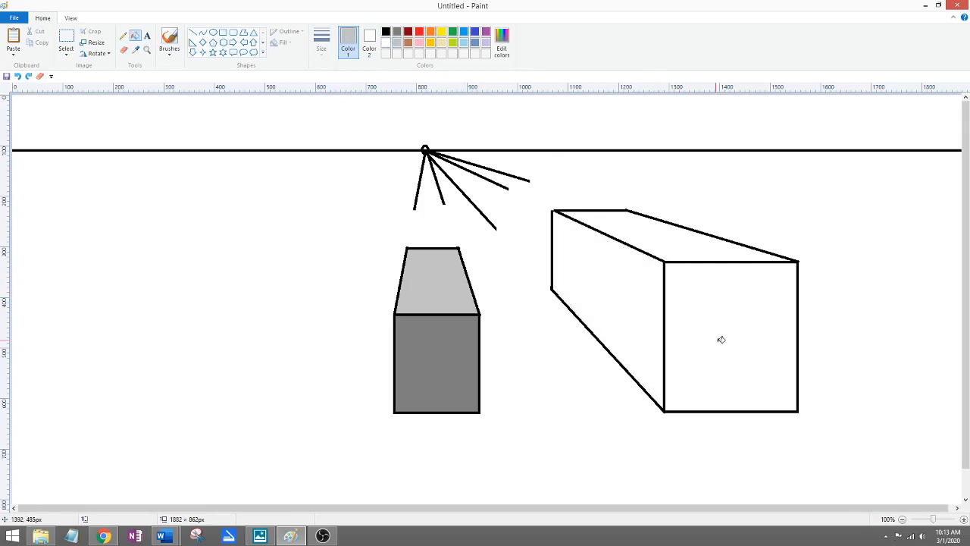
click(674, 241)
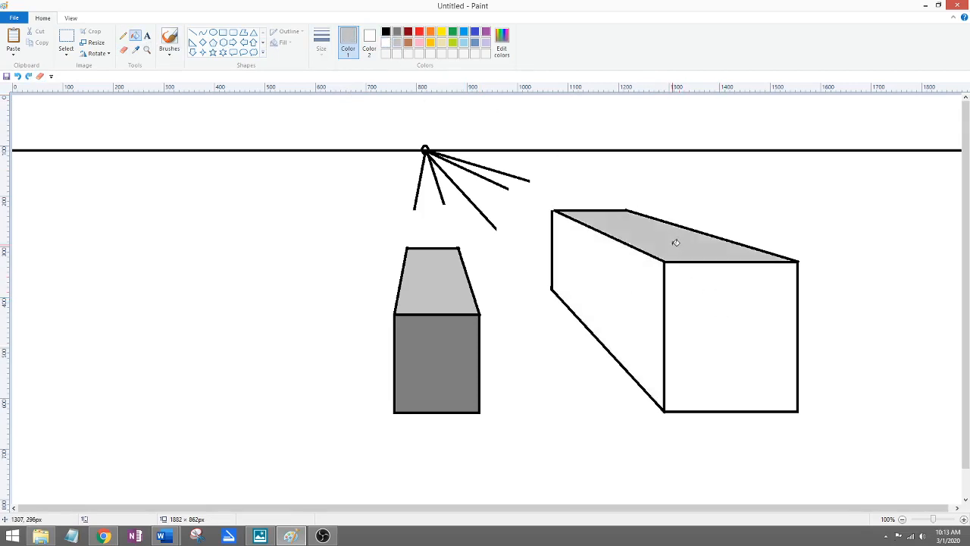
click(395, 33)
click(732, 330)
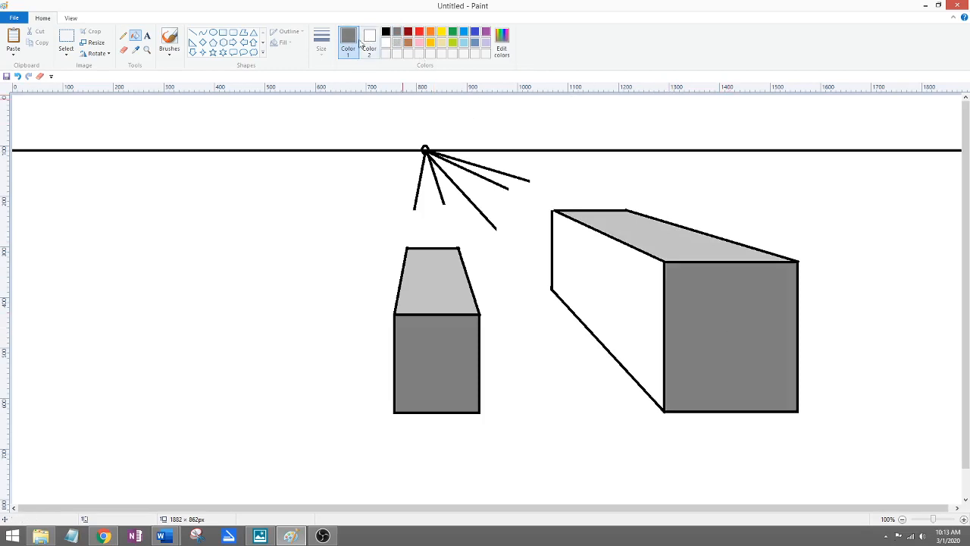
Draw a black rectangle of about 354 × 490 px below the horizon, well to the left of the first box.
click(386, 34)
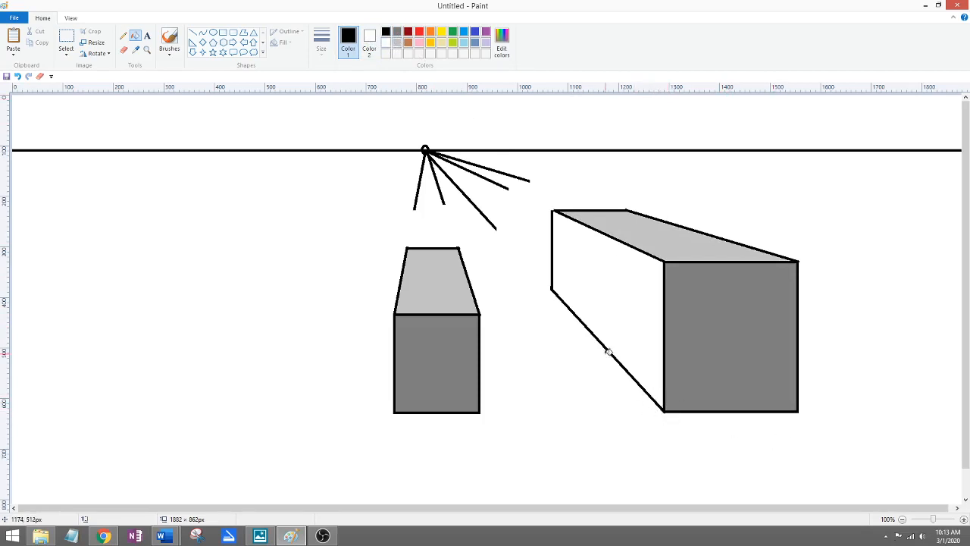
click(223, 33)
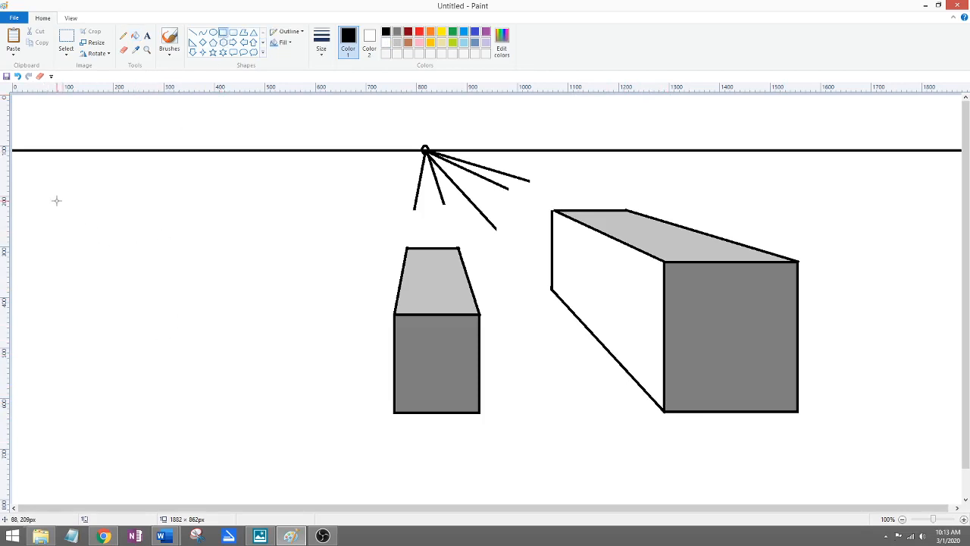
mouse_move(46, 199)
mouse_down()
mouse_move(145, 352)
mouse_move(224, 447)
mouse_up()
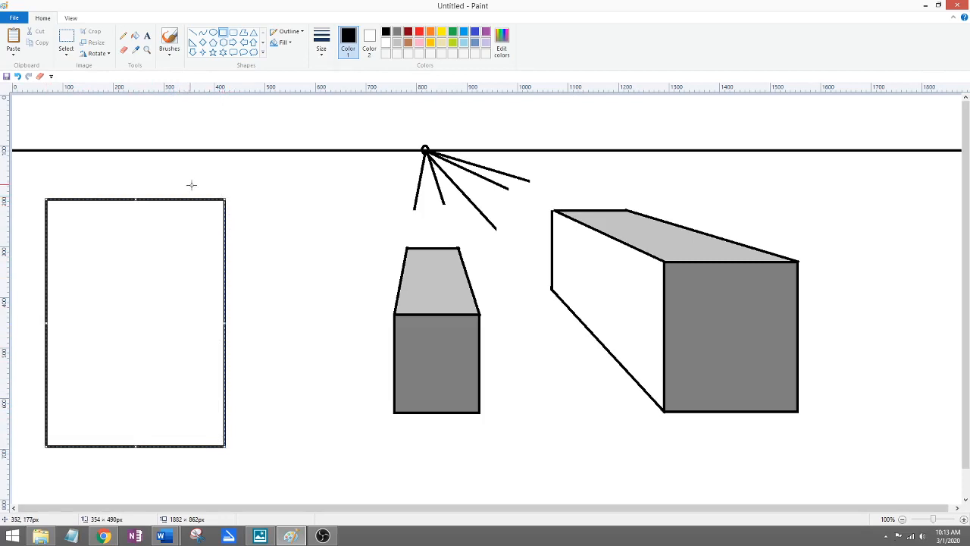
Connect all four corners of the new rectangle to the vanishing point with straight lines.
click(193, 32)
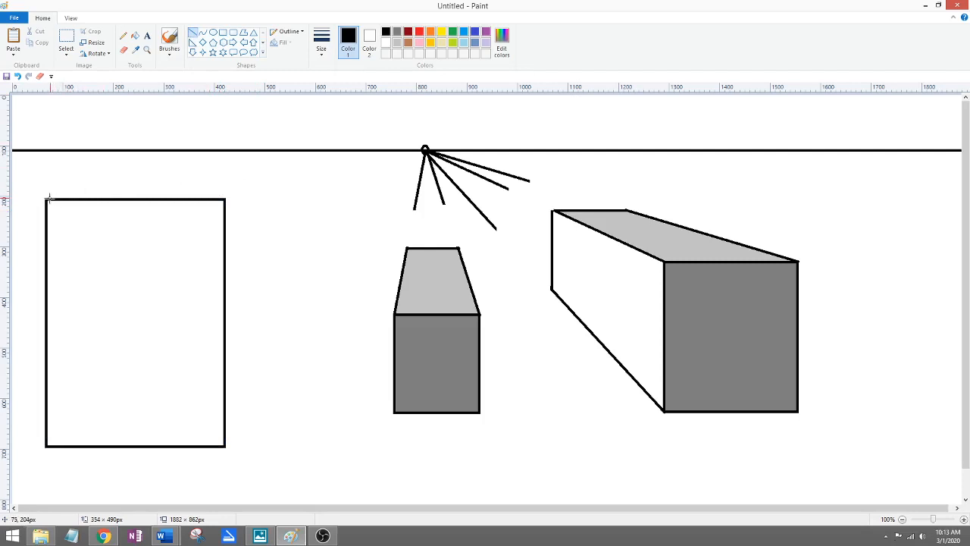
drag(47, 199, 425, 150)
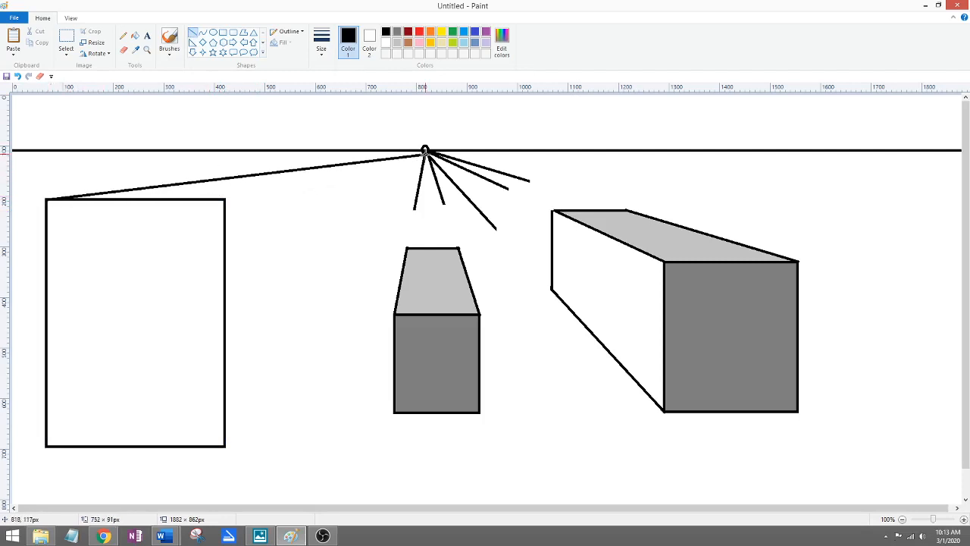
drag(224, 199, 425, 150)
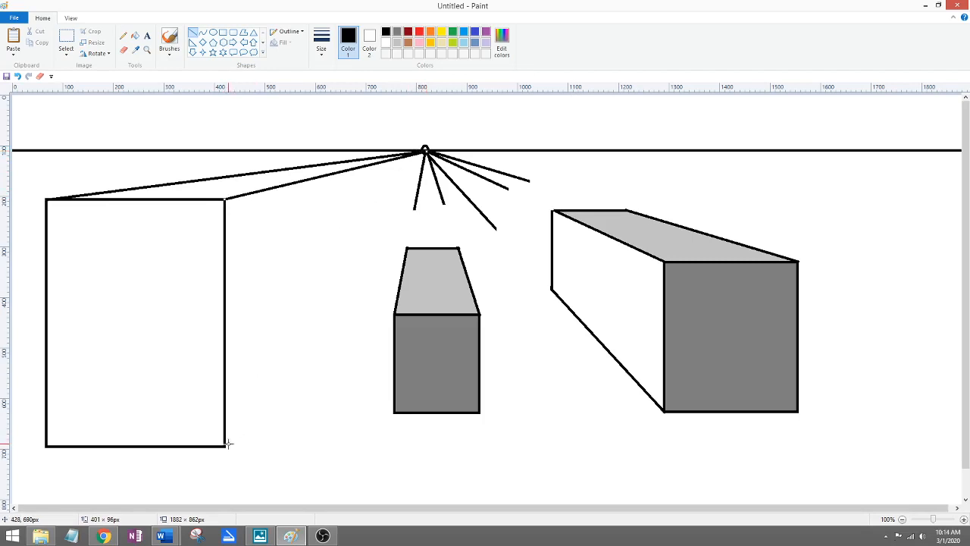
drag(225, 447, 425, 150)
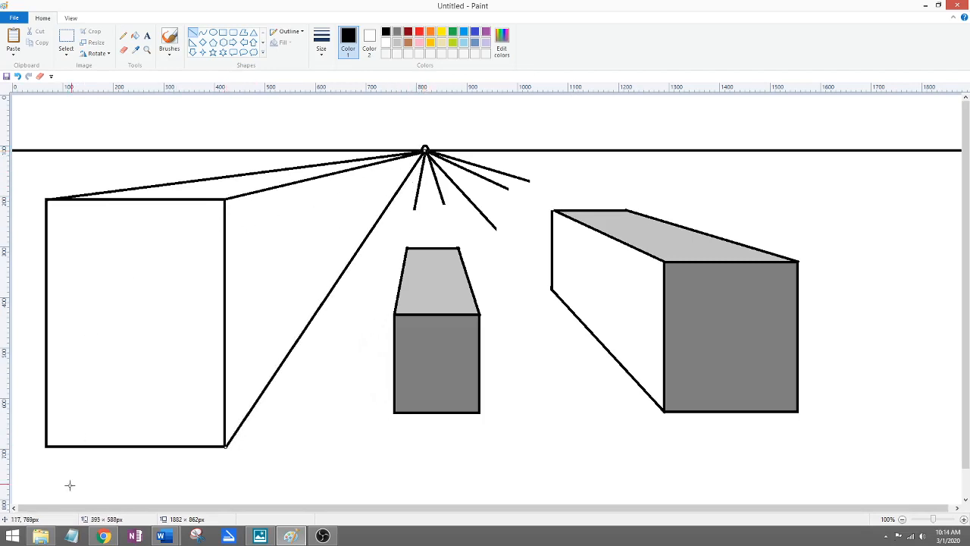
drag(46, 446, 426, 151)
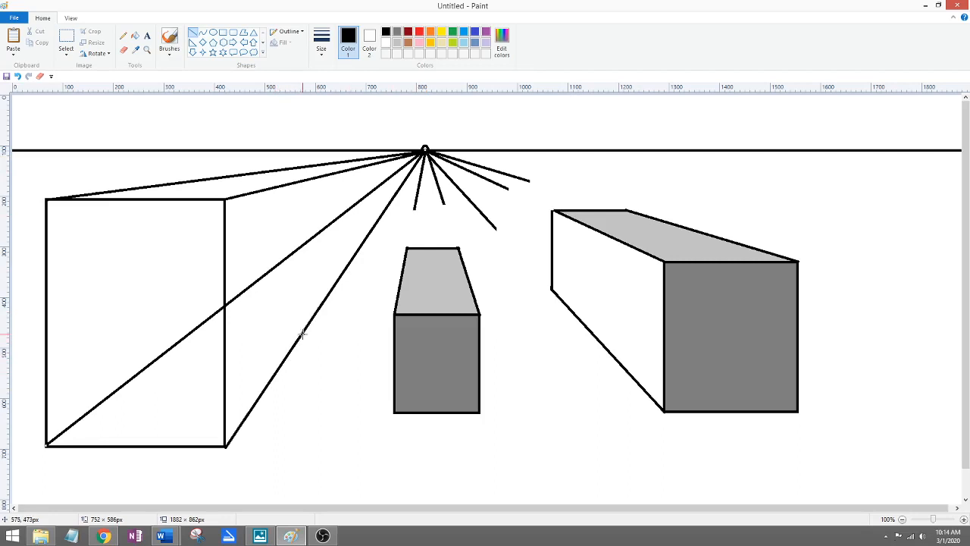
Draw the third box's back face between its receding lines with vertical and level edges, about 206 px wide and 281 px high.
drag(307, 326, 304, 182)
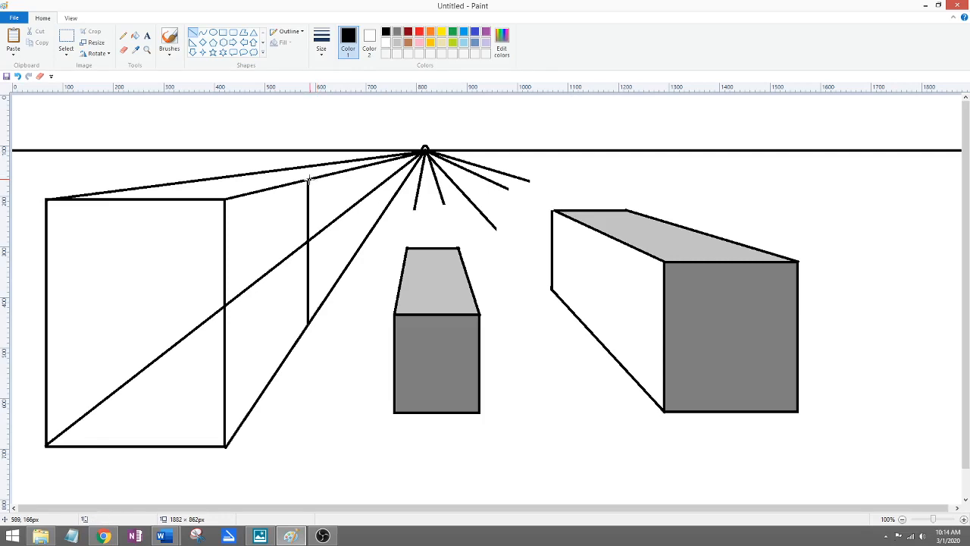
drag(308, 179, 199, 181)
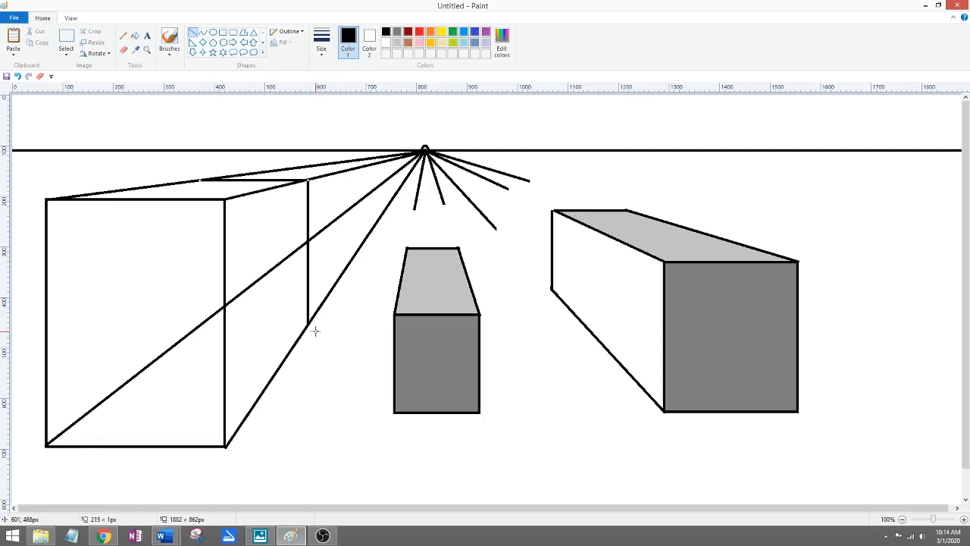
drag(307, 323, 205, 318)
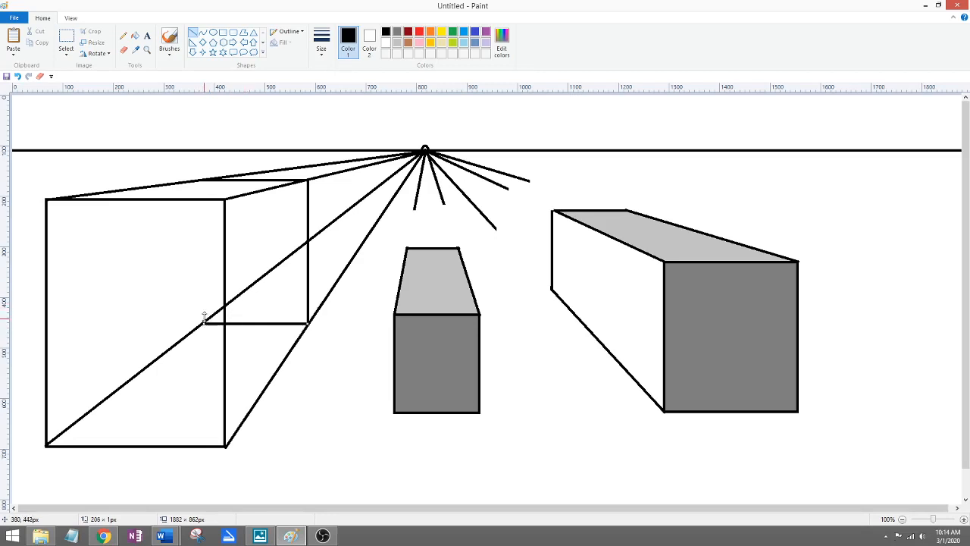
click(202, 311)
drag(203, 323, 225, 180)
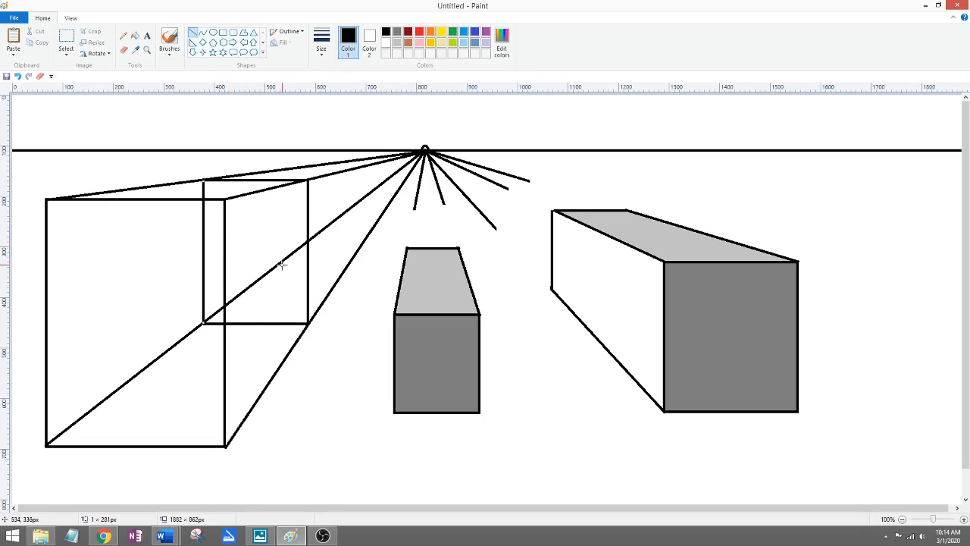
Erase the third box's guide lines just beyond its back face and the lower left guide line's stretch inside the box.
click(123, 49)
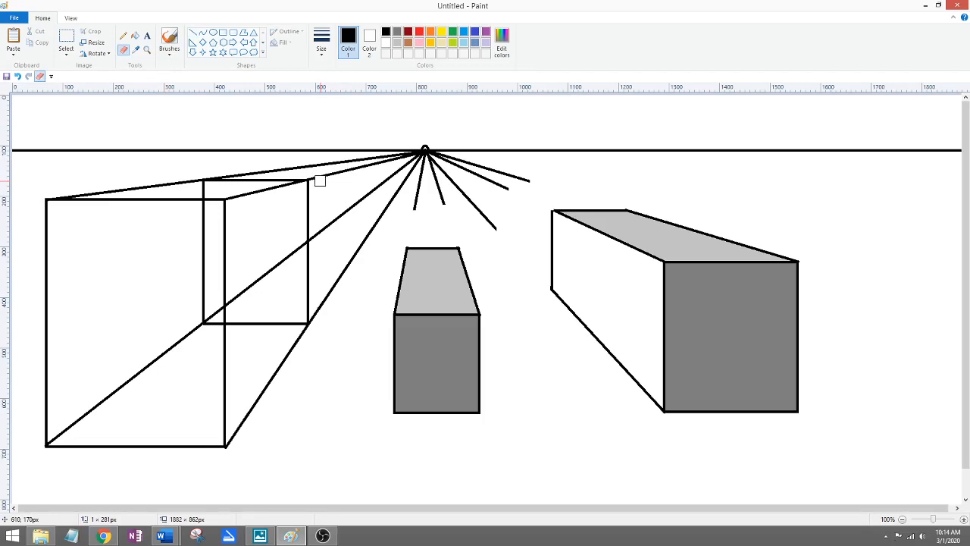
mouse_move(316, 179)
mouse_down()
mouse_move(352, 171)
mouse_move(209, 172)
mouse_move(316, 166)
mouse_up()
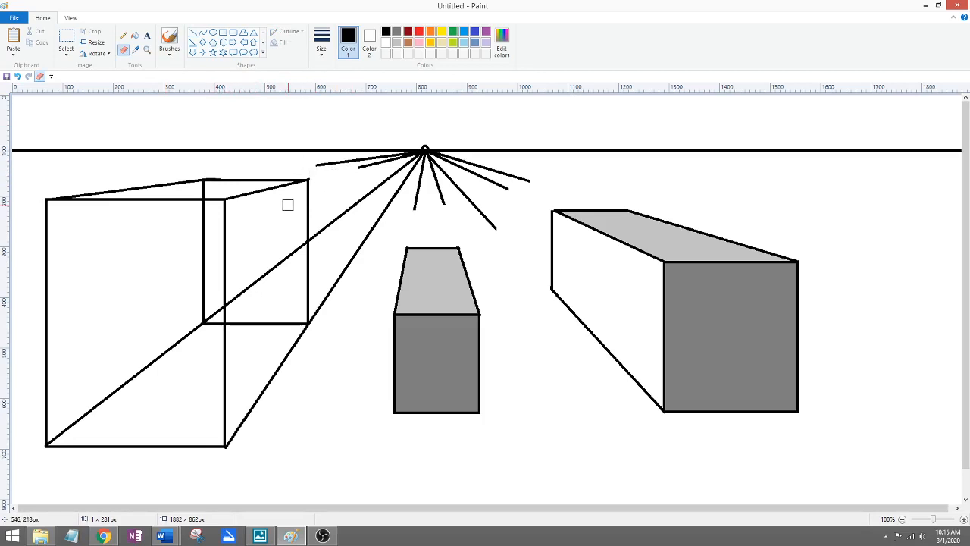
mouse_move(318, 314)
mouse_down()
mouse_move(361, 243)
mouse_move(301, 242)
mouse_move(232, 306)
mouse_up()
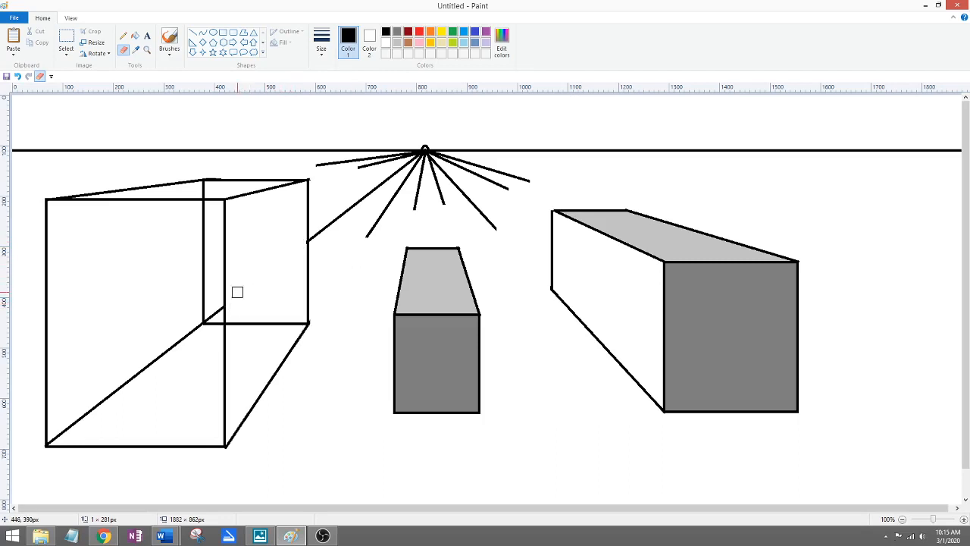
drag(212, 315, 217, 307)
Fill the visible inner left wall and the right side wall of the third box with light turquoise.
click(135, 35)
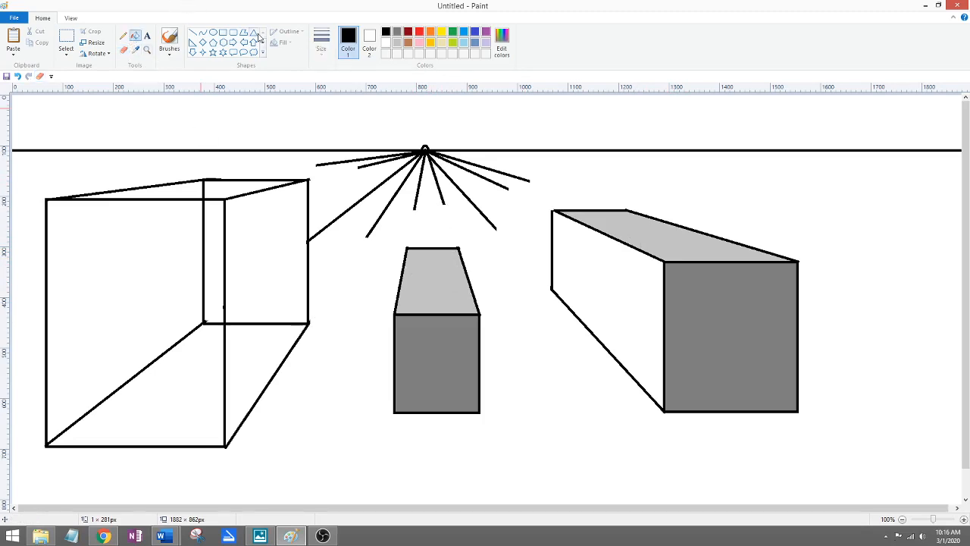
click(464, 43)
click(142, 334)
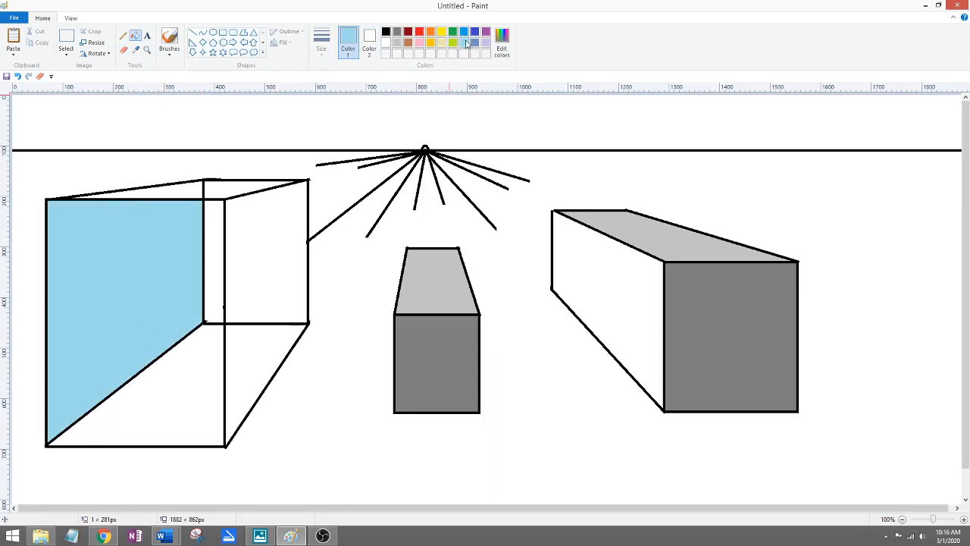
click(269, 260)
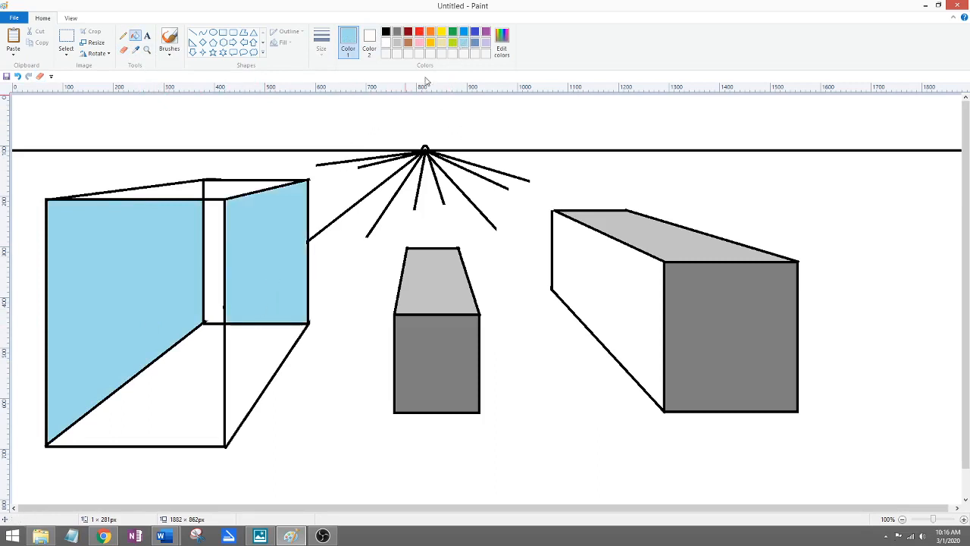
Fill both floor areas of the third box with lime and the narrow visible strip of its back wall with blue-gray.
click(457, 43)
click(235, 384)
click(194, 401)
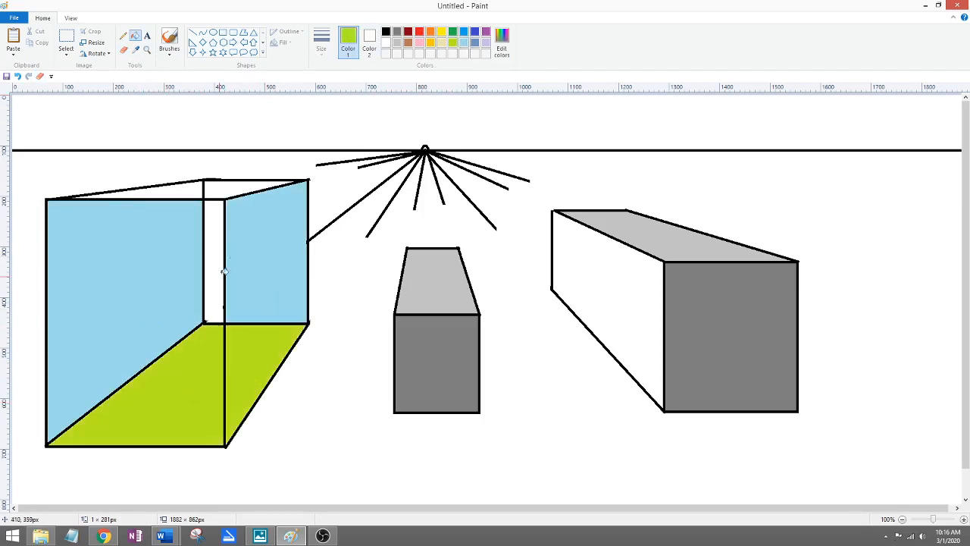
click(473, 43)
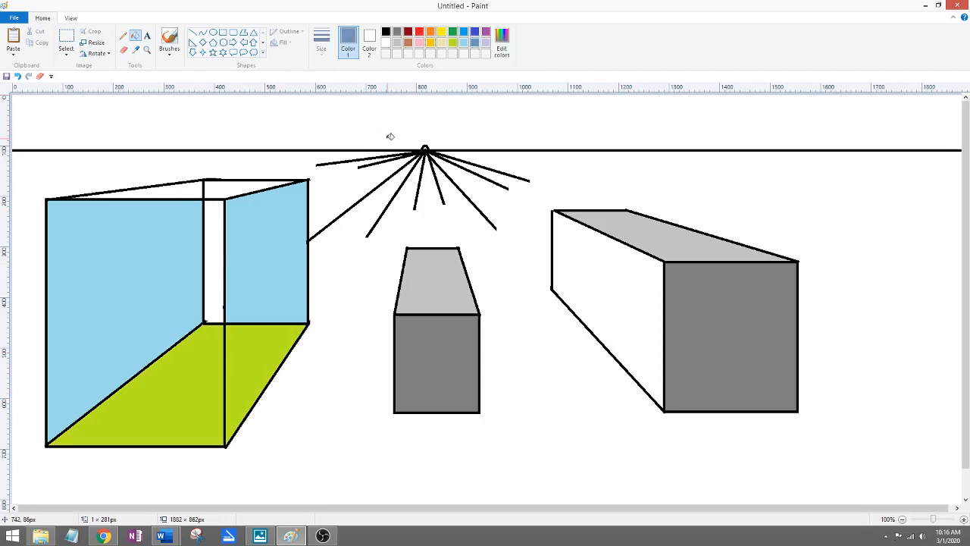
click(214, 250)
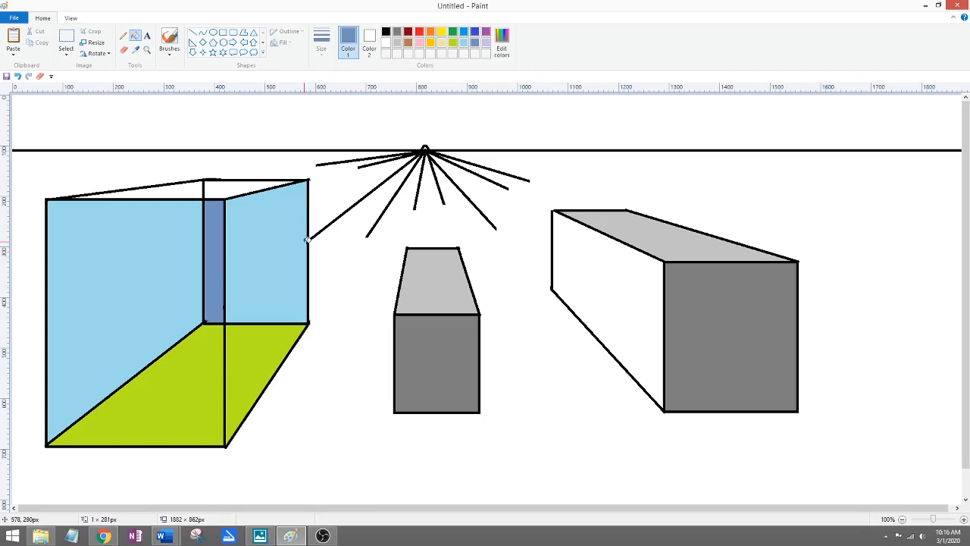
Clear the whole drawing and draw a level black horizon line across the full width of the canvas, near its upper edge.
key(ctrl+a)
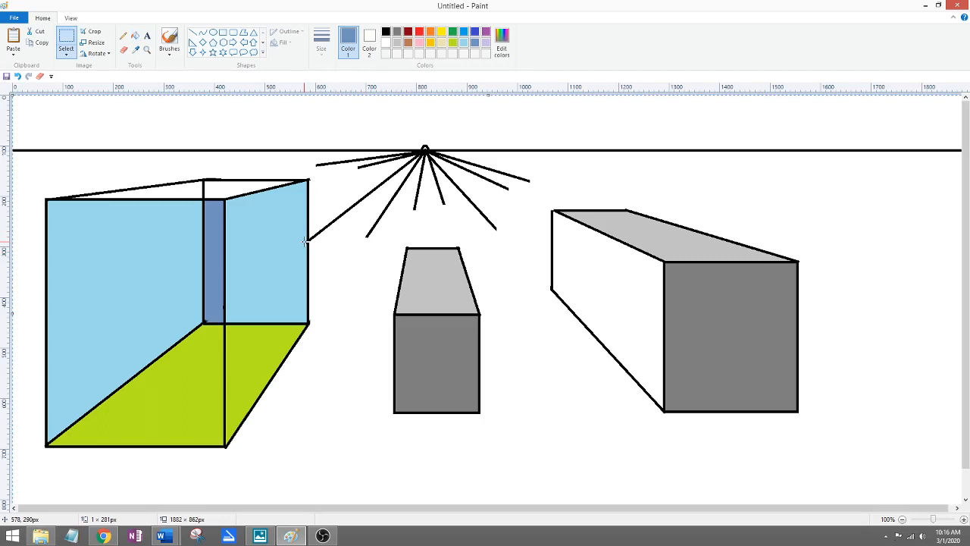
key(Delete)
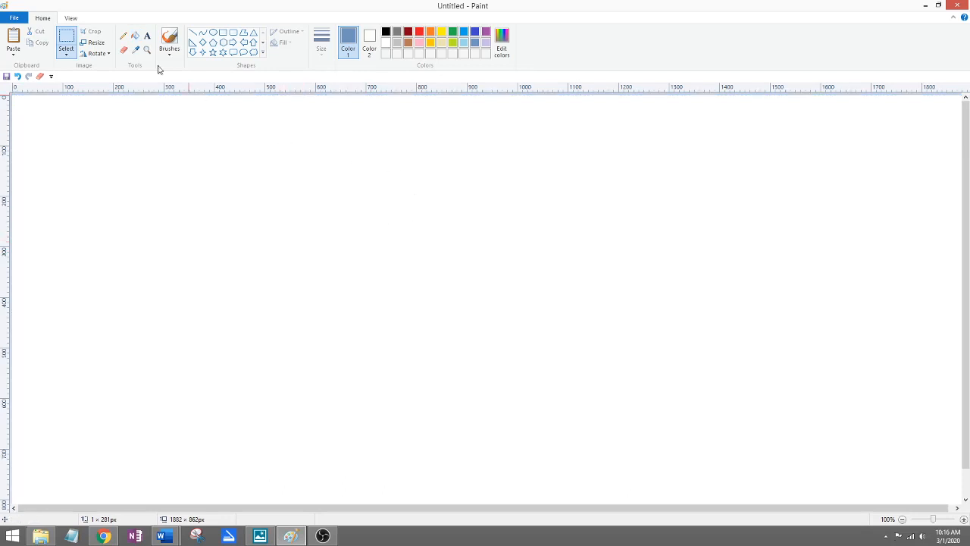
click(193, 33)
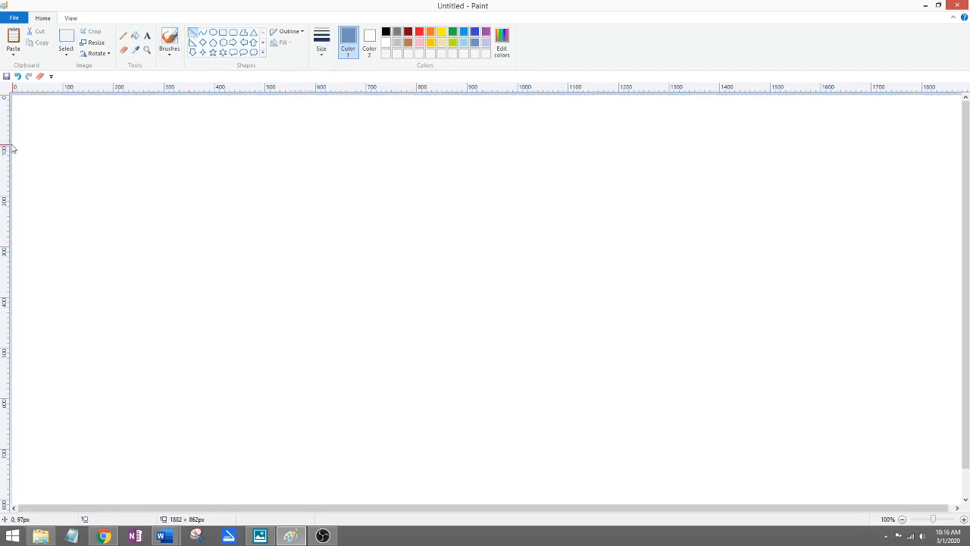
mouse_move(13, 145)
mouse_down()
mouse_move(897, 210)
mouse_move(962, 190)
mouse_up()
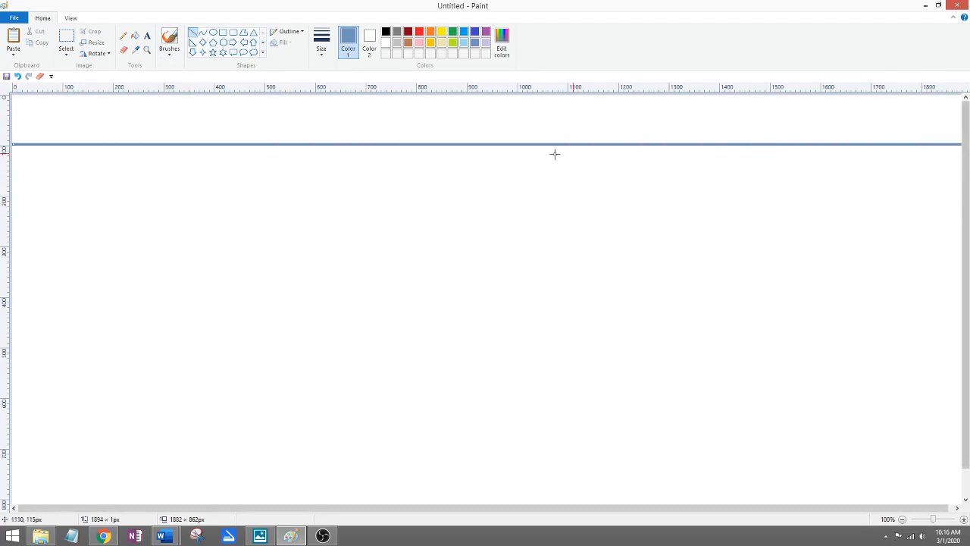
click(385, 31)
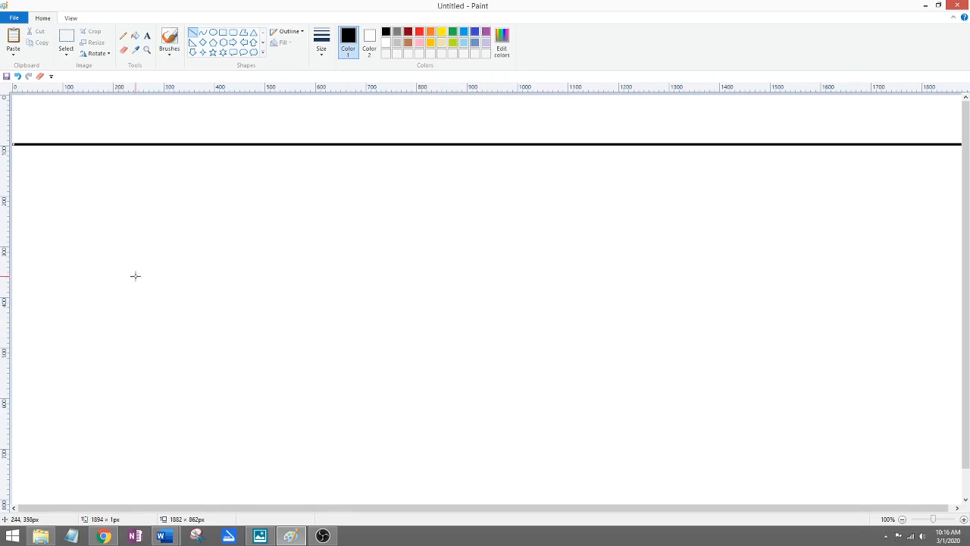
Mark a small vanishing point circle on the horizon line, right of centre, and draw a rectangle about 227 × 298 px below and right of it.
drag(682, 277, 692, 287)
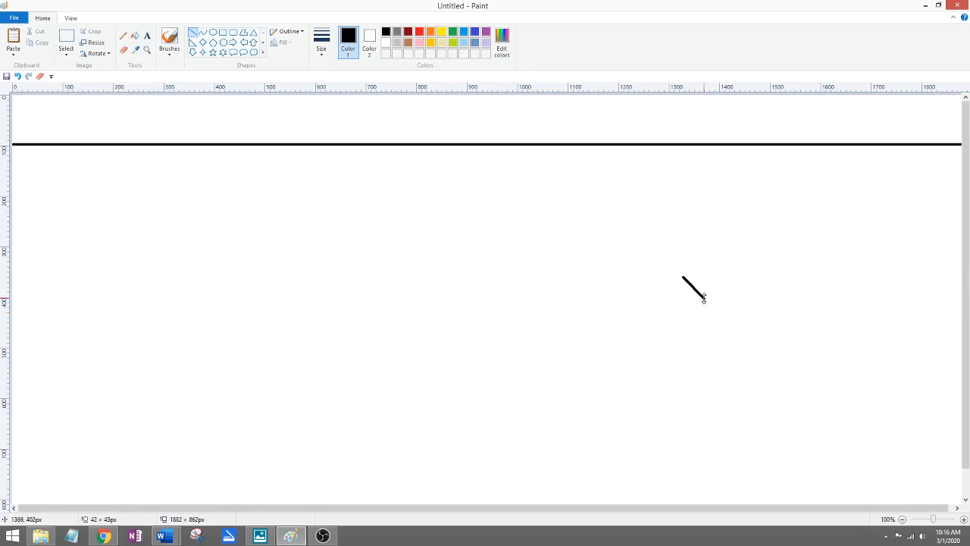
key(ctrl+z)
click(213, 32)
drag(416, 140, 423, 147)
key(ctrl+z)
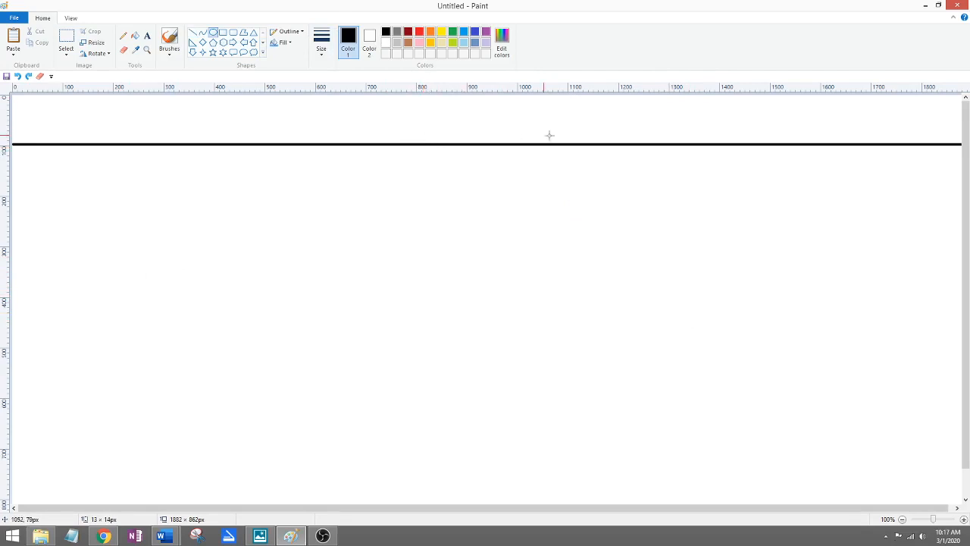
drag(589, 139, 594, 146)
click(223, 32)
drag(707, 304, 823, 453)
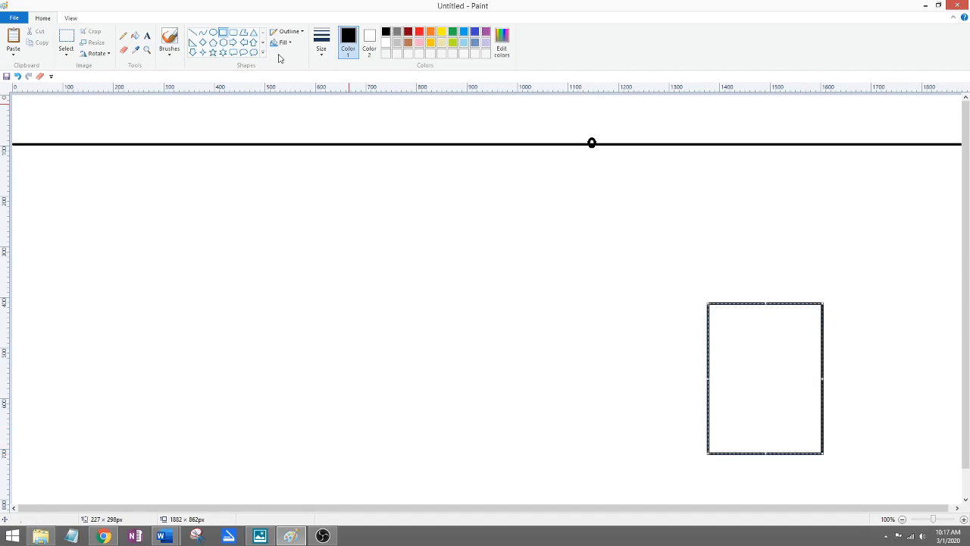
Draw straight guide lines from the rectangle's lower left, upper left and upper right corners to the vanishing point.
click(193, 32)
drag(708, 305, 592, 143)
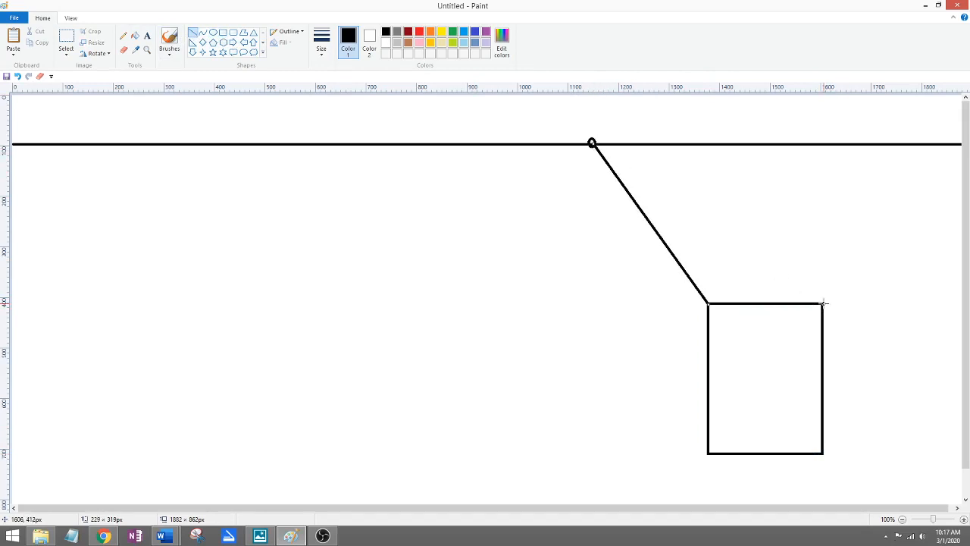
key(ctrl+z)
drag(708, 453, 592, 142)
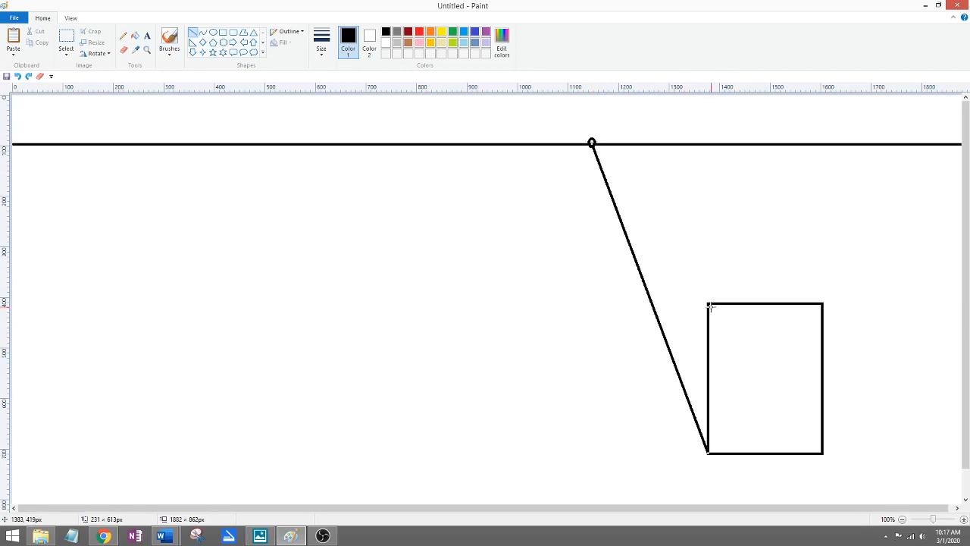
drag(708, 303, 592, 144)
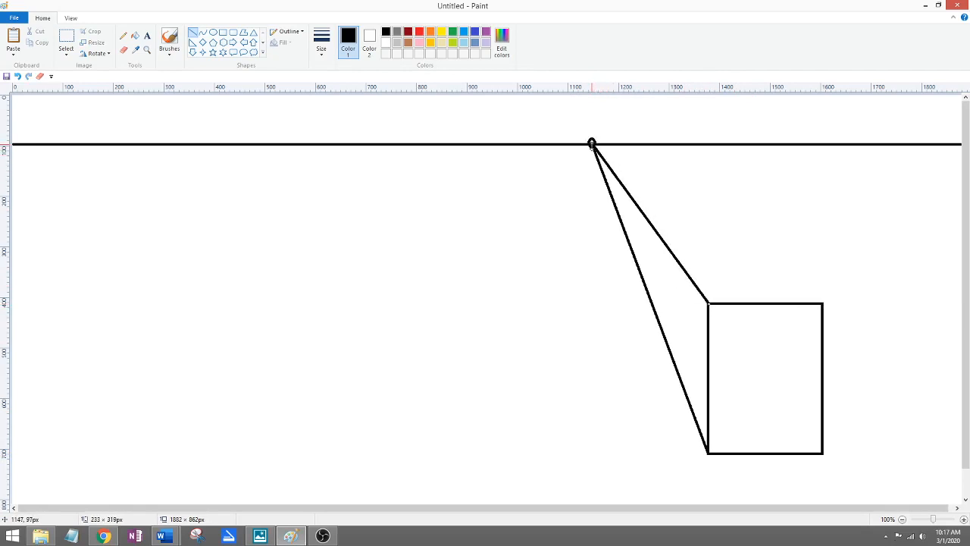
drag(821, 303, 592, 144)
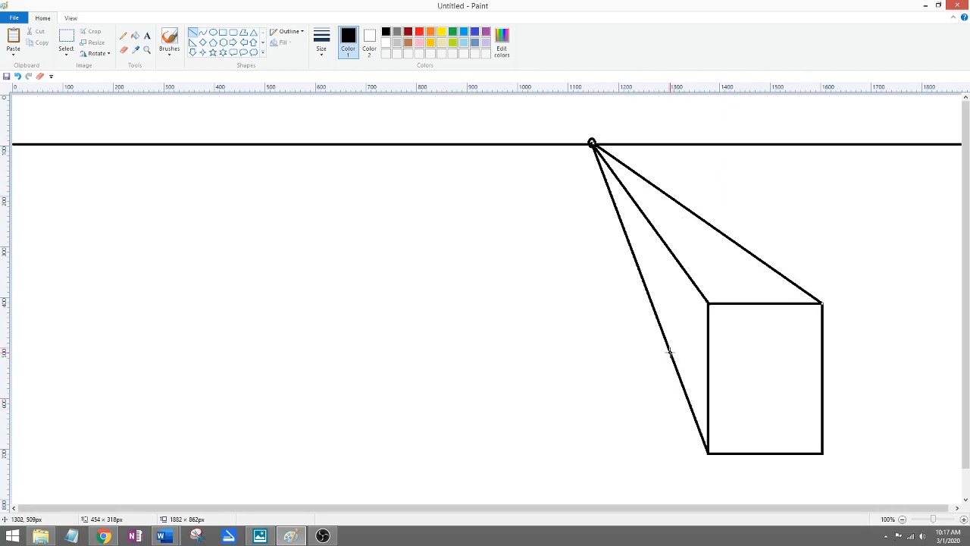
Draw the box's vertical and horizontal back edges between the guide lines, and erase the guide lines just beyond them.
mouse_move(668, 348)
mouse_down()
mouse_move(664, 250)
mouse_move(745, 259)
mouse_up()
click(123, 49)
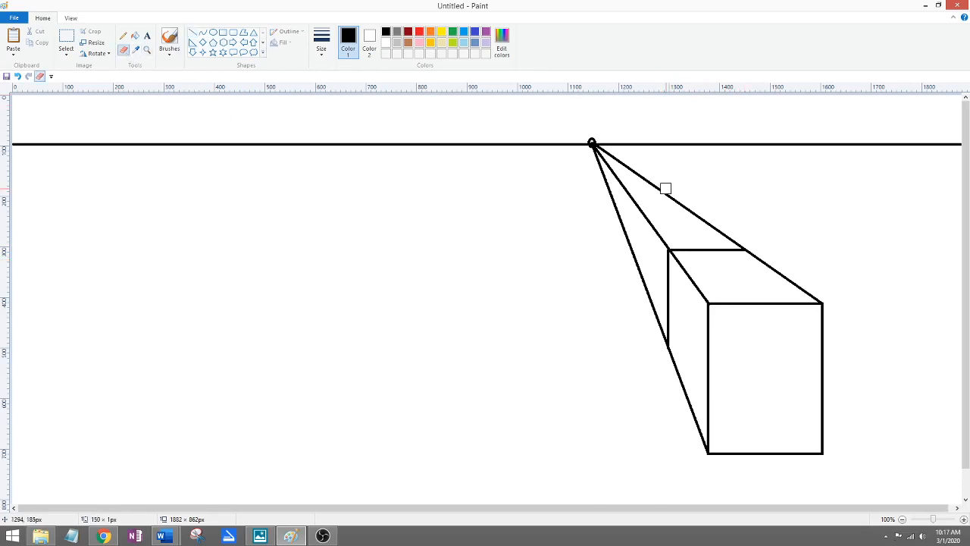
mouse_move(665, 241)
mouse_down()
mouse_move(632, 195)
mouse_move(638, 268)
mouse_move(662, 341)
mouse_up()
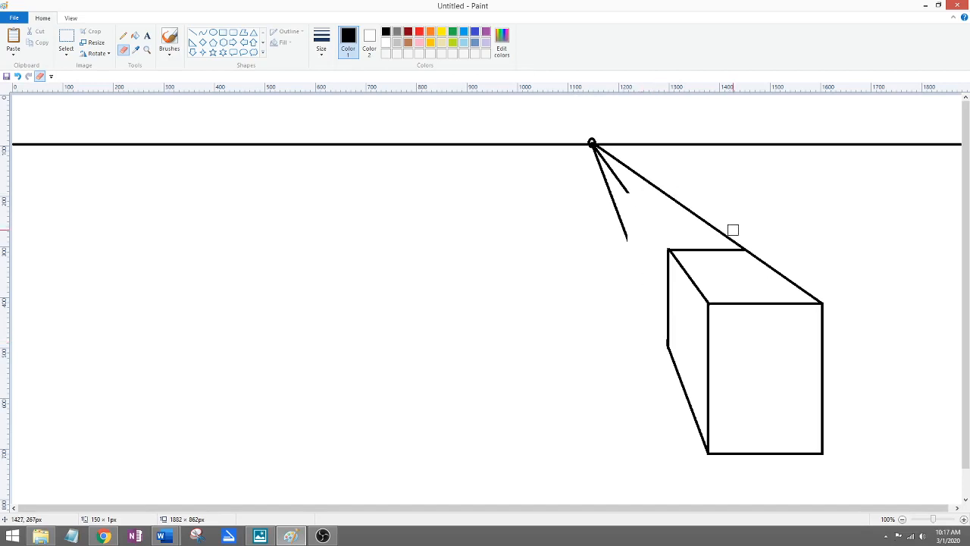
drag(736, 241, 655, 188)
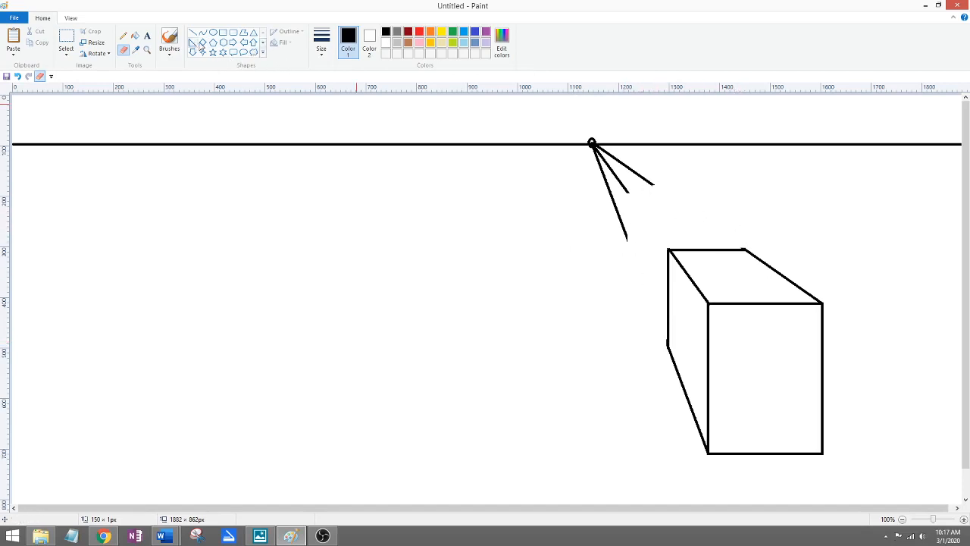
Fill the box's front face with dark gray and its left side with light gray, leaving the upper face white.
click(135, 38)
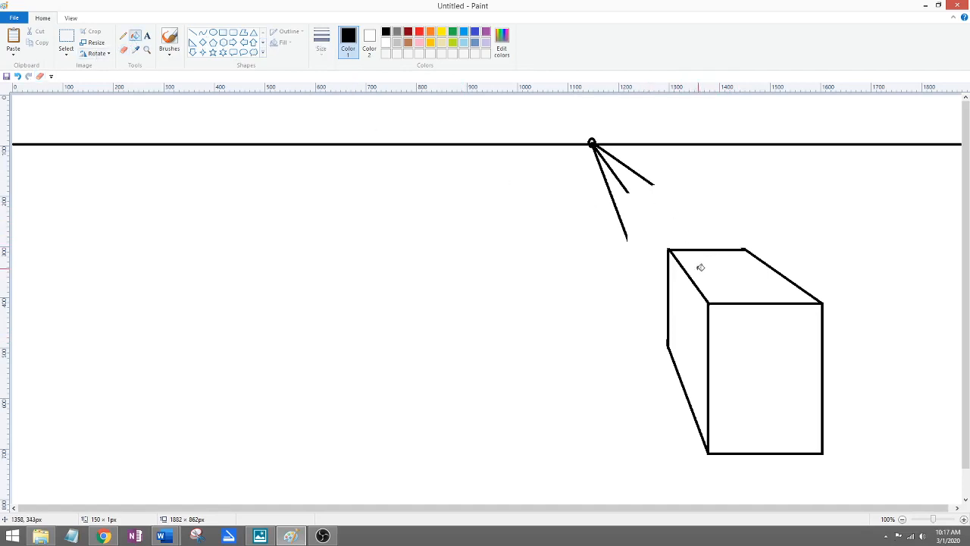
click(398, 44)
click(397, 34)
click(772, 380)
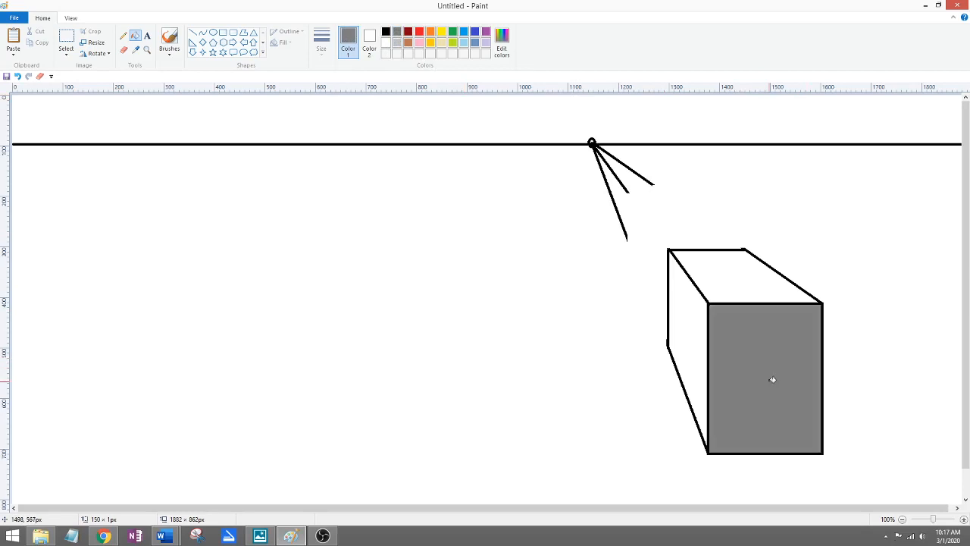
click(395, 43)
click(689, 307)
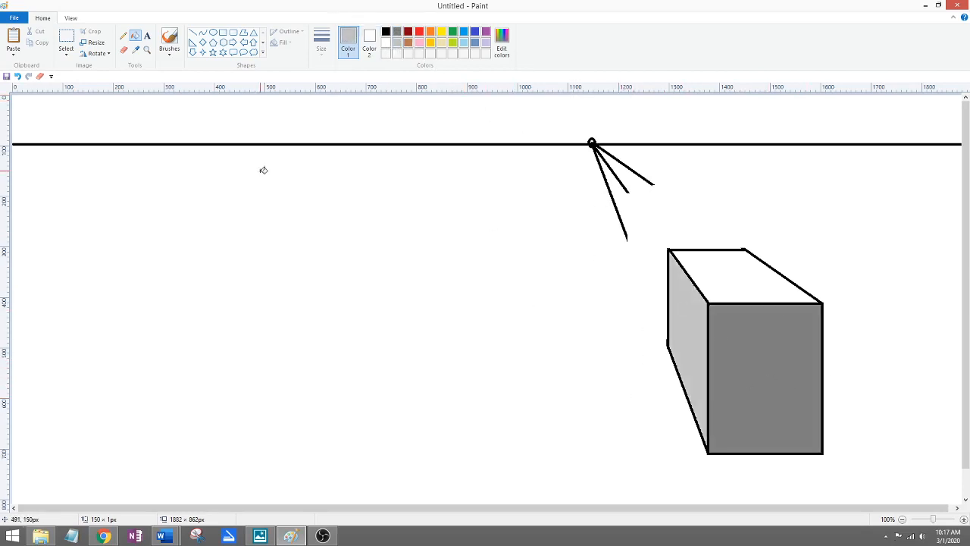
Mark a second black vanishing point circle near the horizon's left end and draw a black square about 246 × 248 px below and right of it.
click(213, 33)
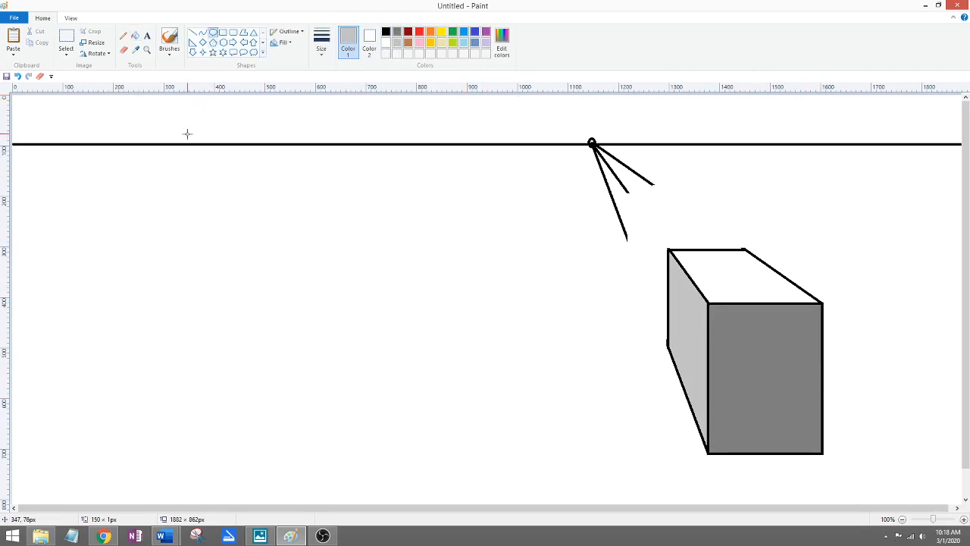
drag(186, 139, 191, 148)
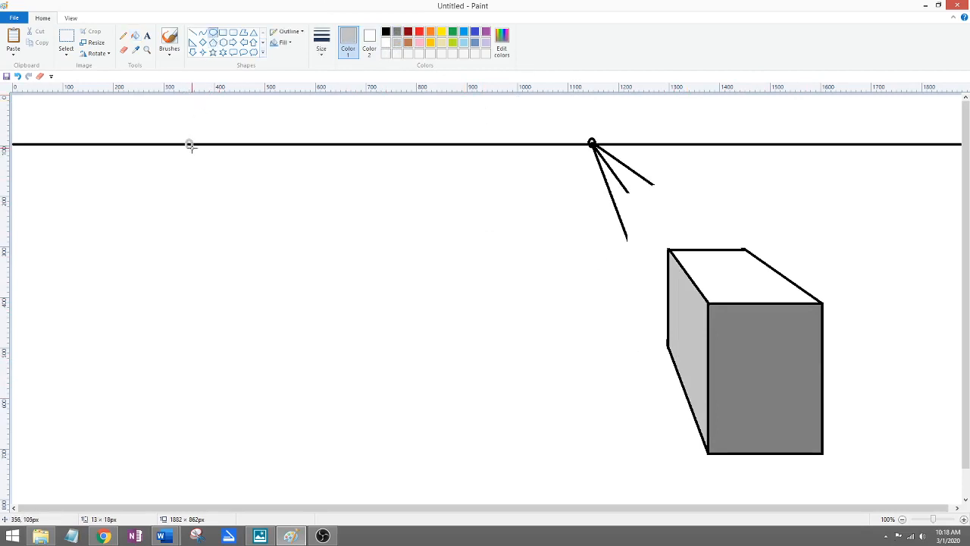
click(385, 32)
click(223, 32)
drag(305, 233, 429, 357)
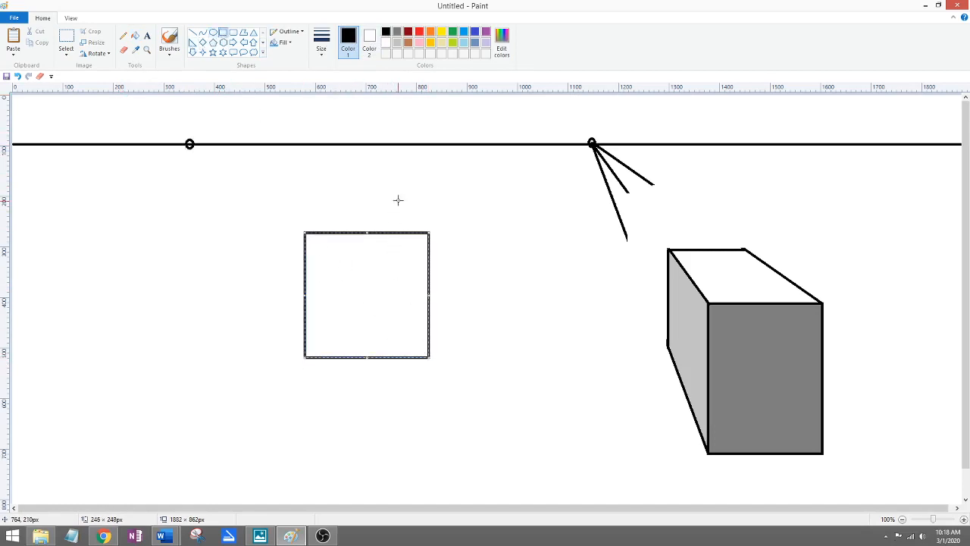
Draw guide lines from the new square's upper left, upper right and lower left corners to the second vanishing point.
click(193, 33)
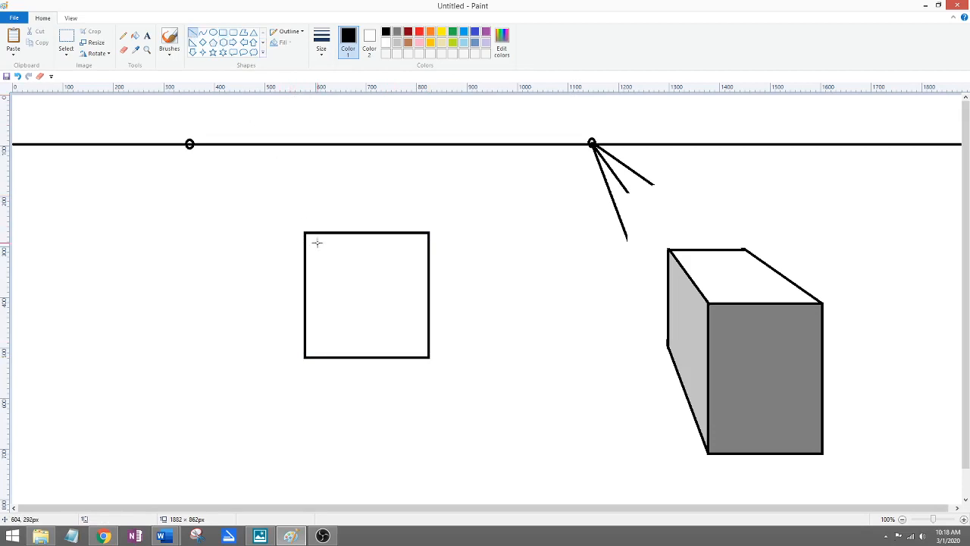
drag(305, 232, 191, 146)
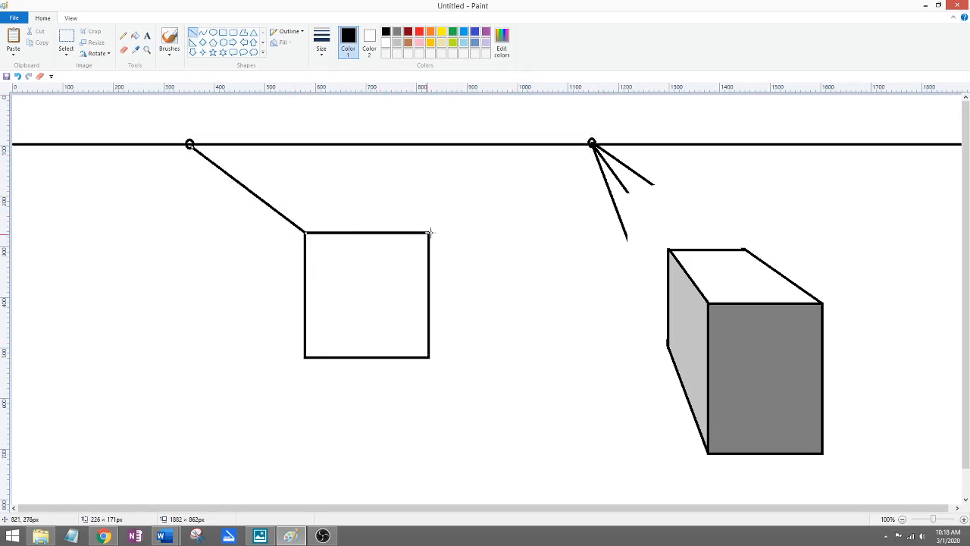
drag(429, 232, 190, 145)
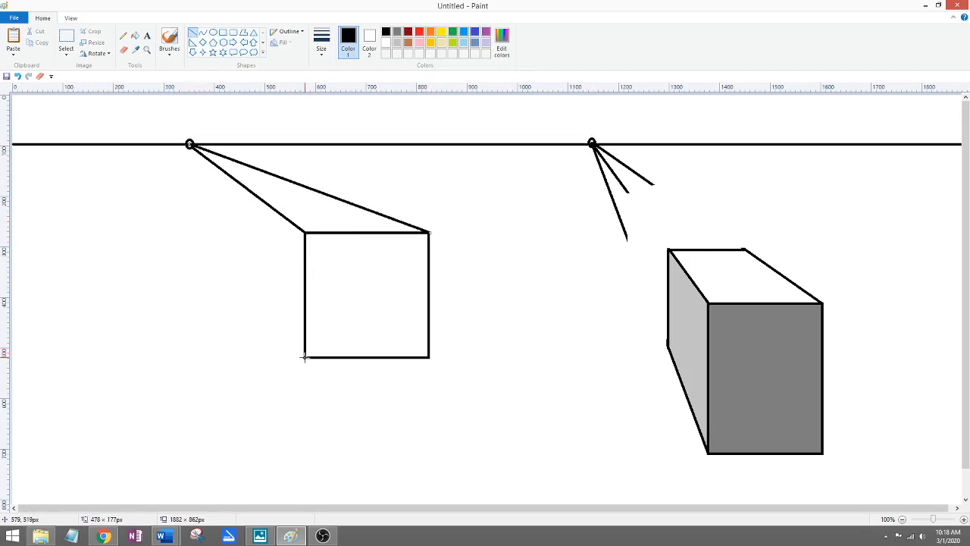
drag(305, 357, 189, 144)
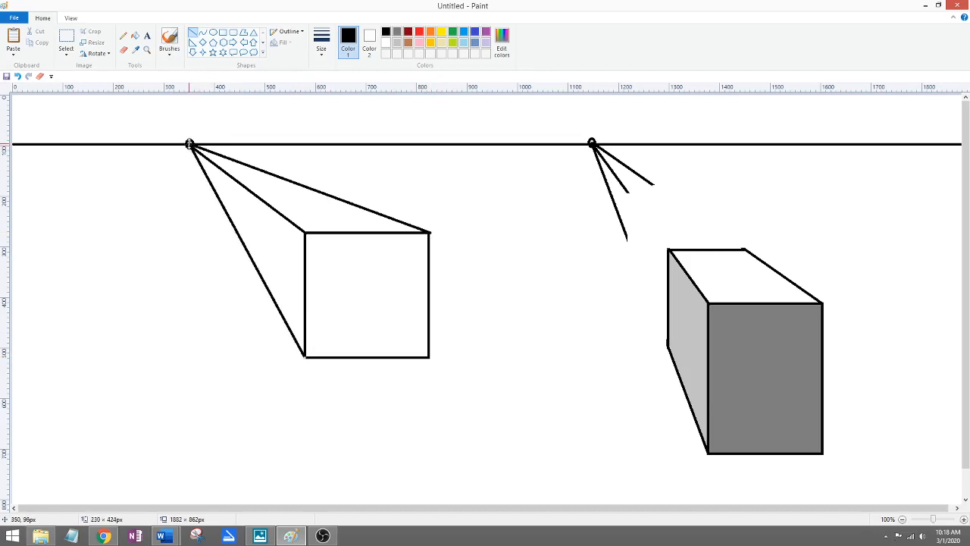
Draw the second box's vertical and horizontal back edges, and erase its guide lines just beyond them, keeping short stubs at the vanishing point.
click(320, 337)
mouse_move(267, 285)
mouse_down()
mouse_move(261, 204)
mouse_move(353, 205)
mouse_up()
click(312, 187)
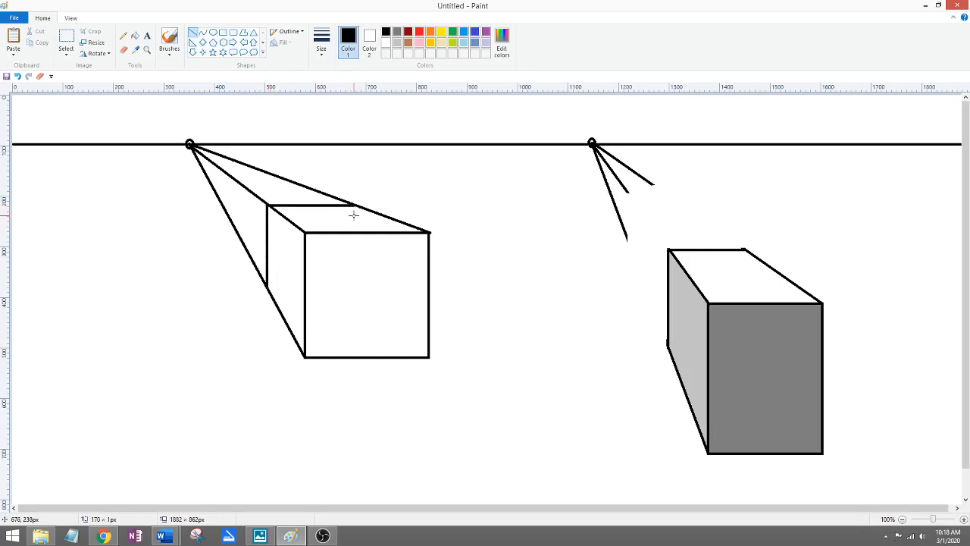
click(123, 50)
mouse_move(261, 198)
mouse_down()
mouse_move(245, 188)
mouse_move(342, 197)
mouse_move(278, 174)
mouse_up()
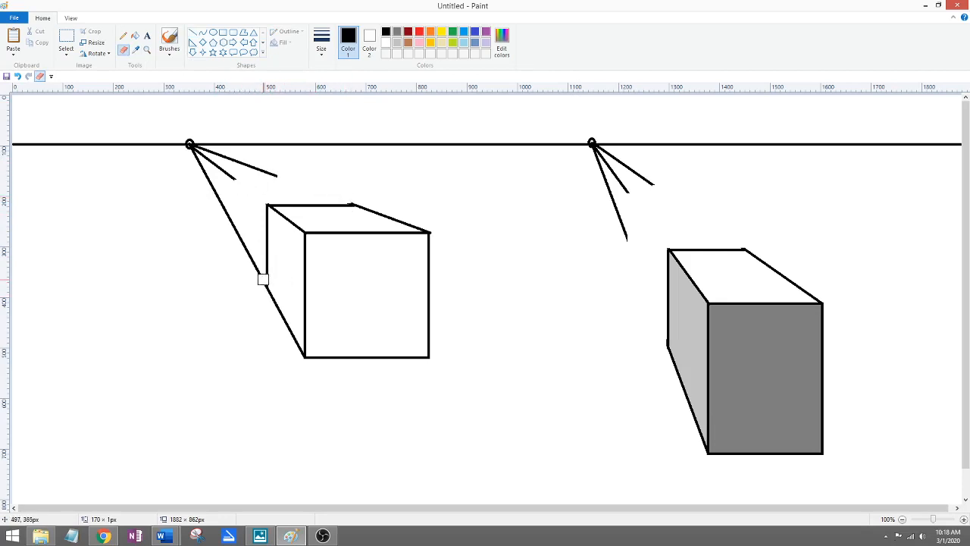
drag(257, 275, 232, 222)
drag(261, 292, 260, 279)
Fill the second box's upper face with black, its front with light gray and its left side with dark gray.
click(135, 38)
click(346, 219)
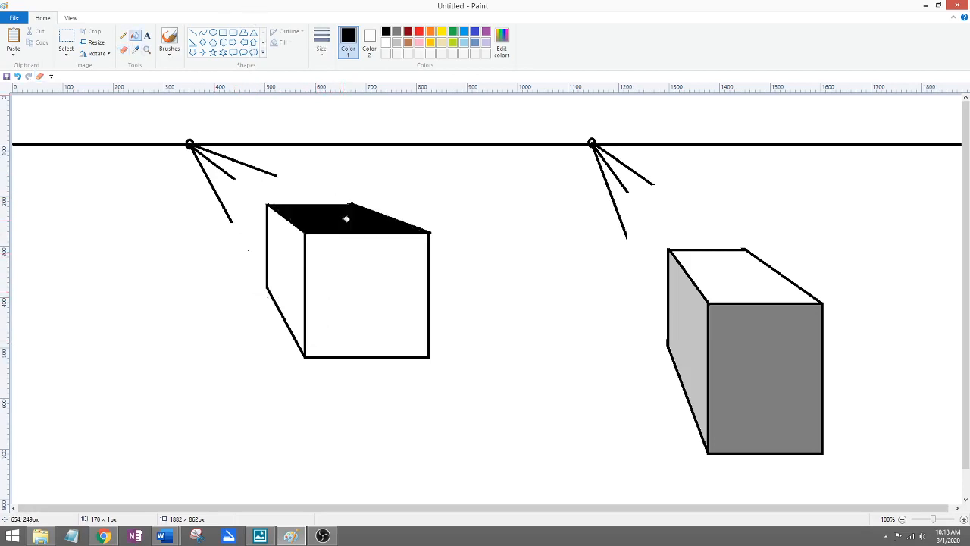
click(398, 43)
click(402, 249)
click(396, 33)
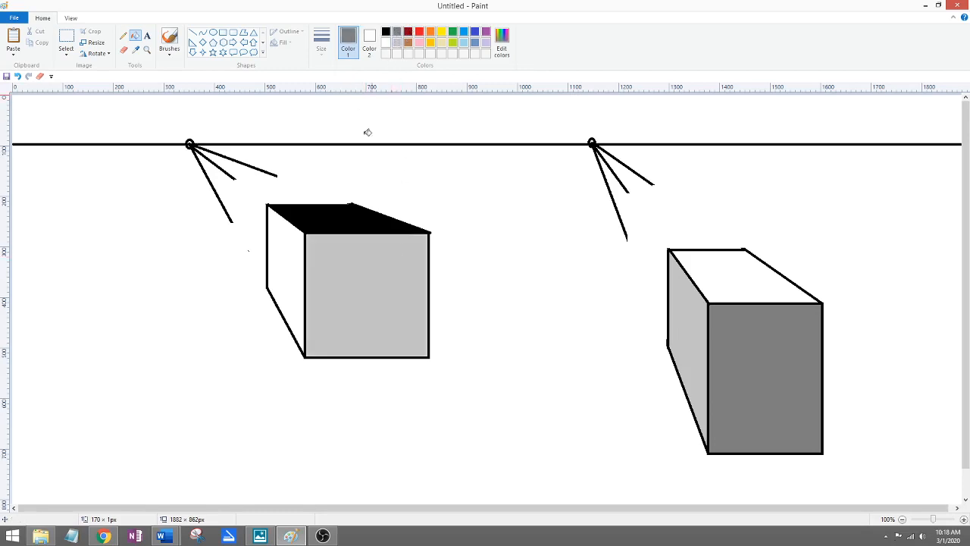
click(297, 249)
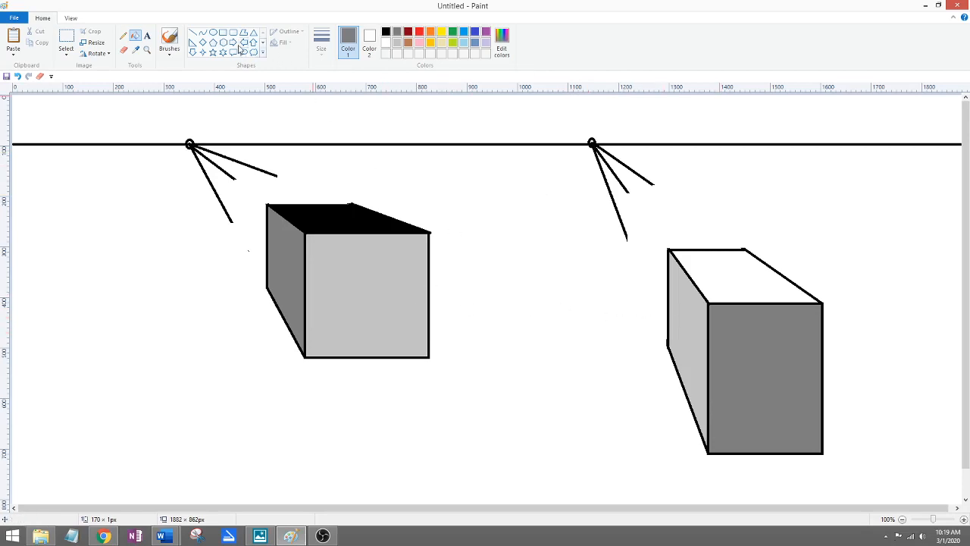
Clear the whole canvas and draw a new level black horizon line across its full width, near the upper edge.
click(123, 36)
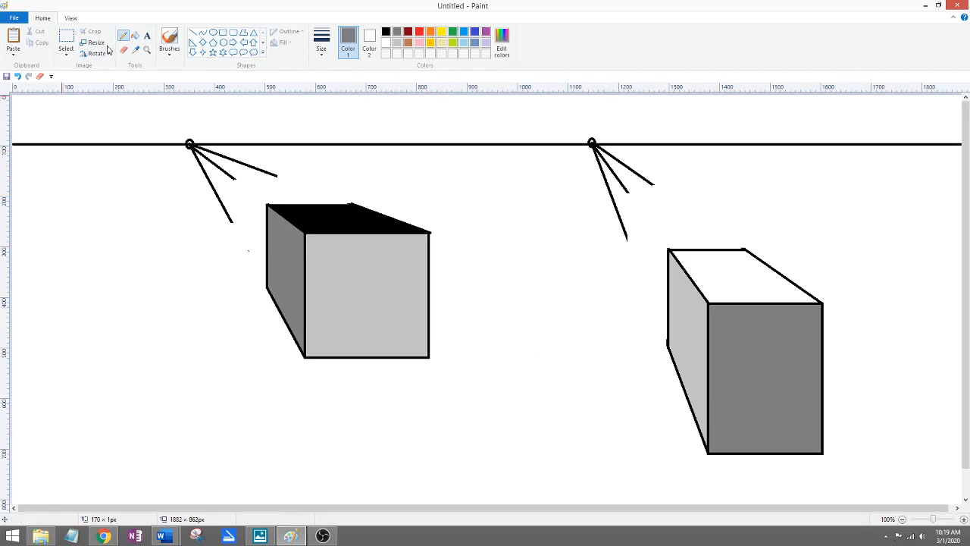
key(ctrl+a)
key(Delete)
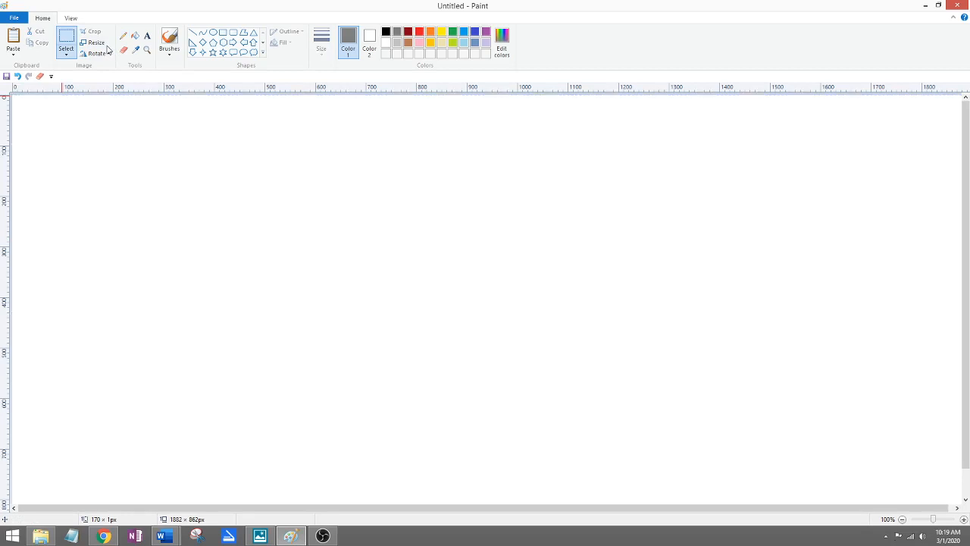
click(193, 34)
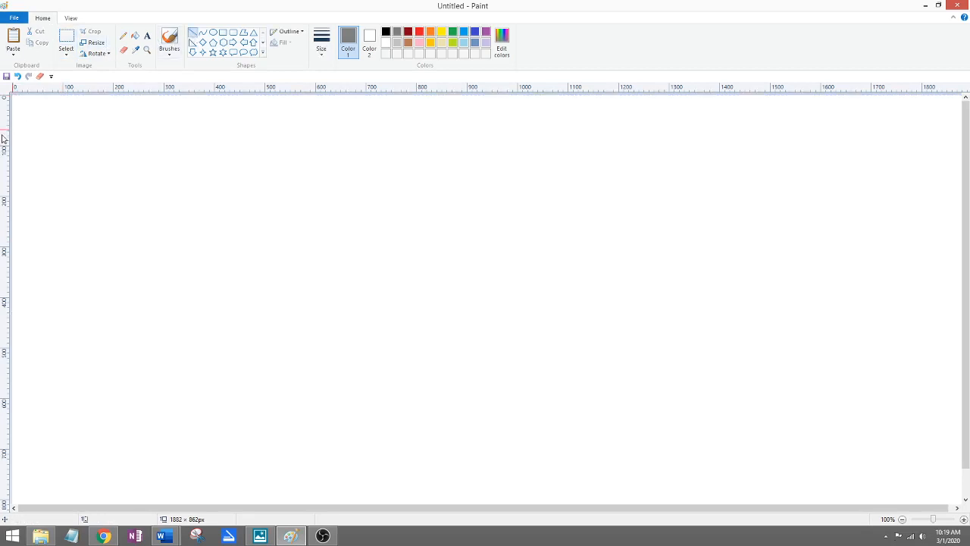
mouse_move(12, 135)
mouse_down()
mouse_move(819, 169)
mouse_move(969, 152)
mouse_up()
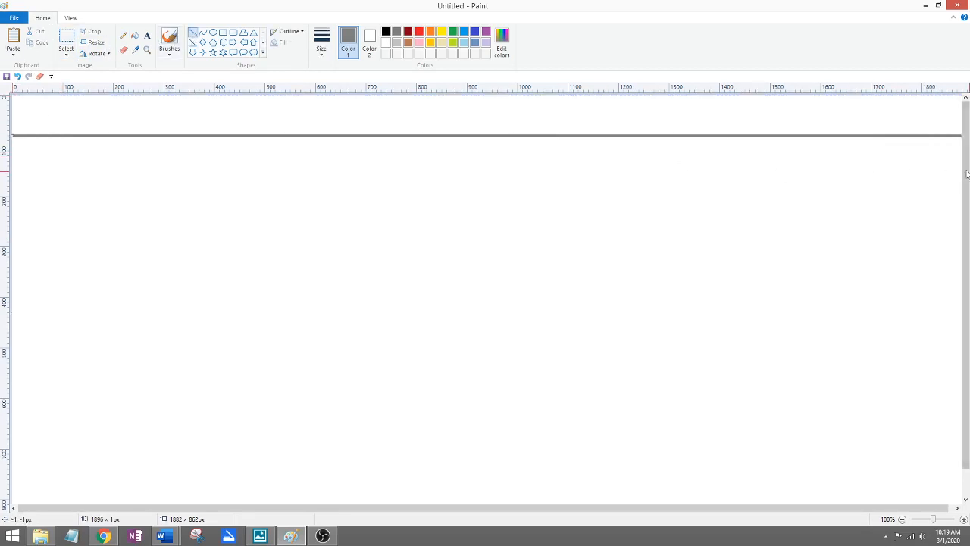
click(385, 32)
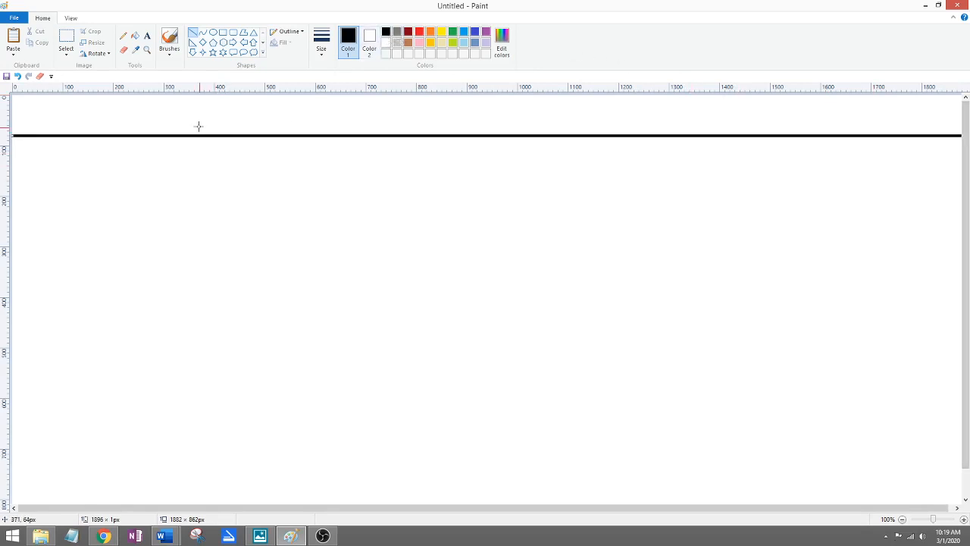
Mark a vanishing point circle about 21 × 22 px on the new horizon and draw a square about 305 × 308 px below and right of it.
click(213, 33)
drag(409, 128, 425, 144)
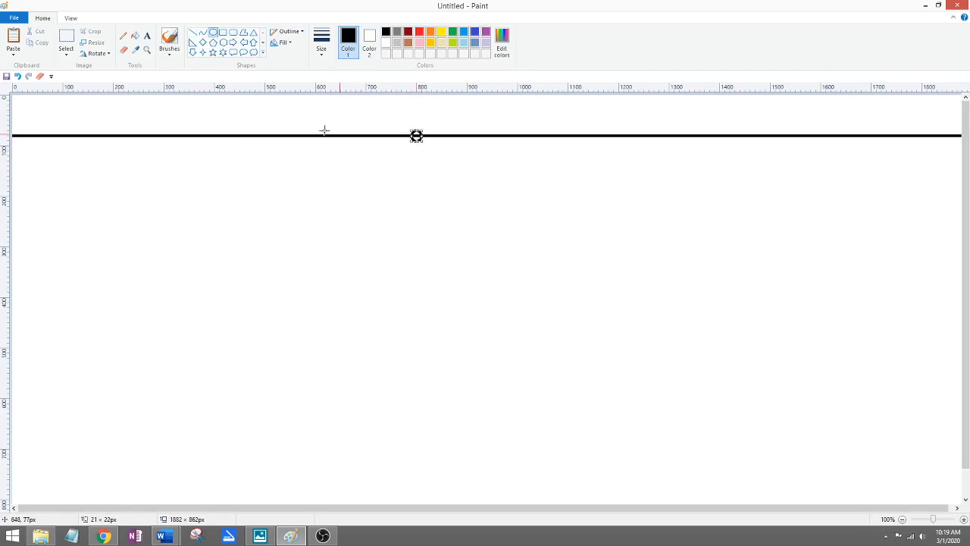
click(193, 34)
click(223, 33)
drag(477, 318, 632, 474)
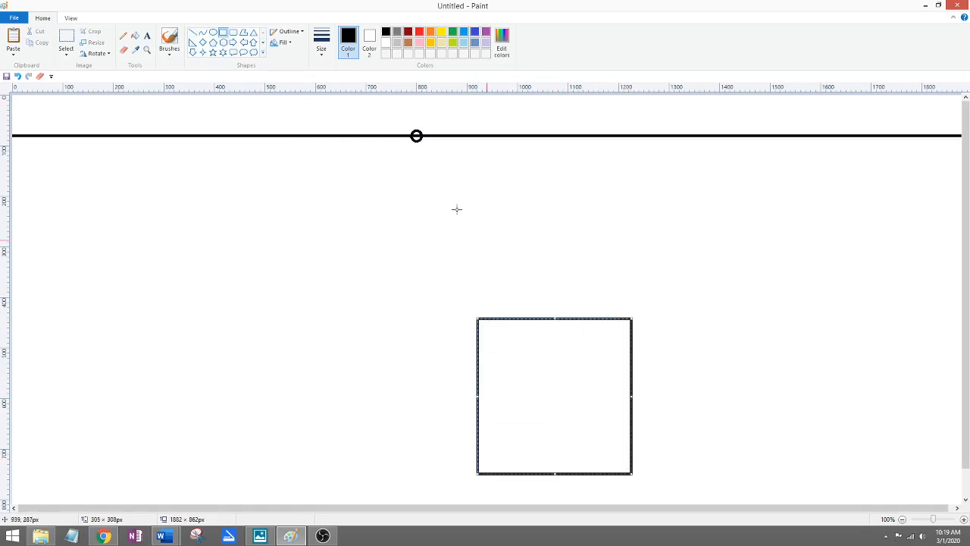
click(408, 180)
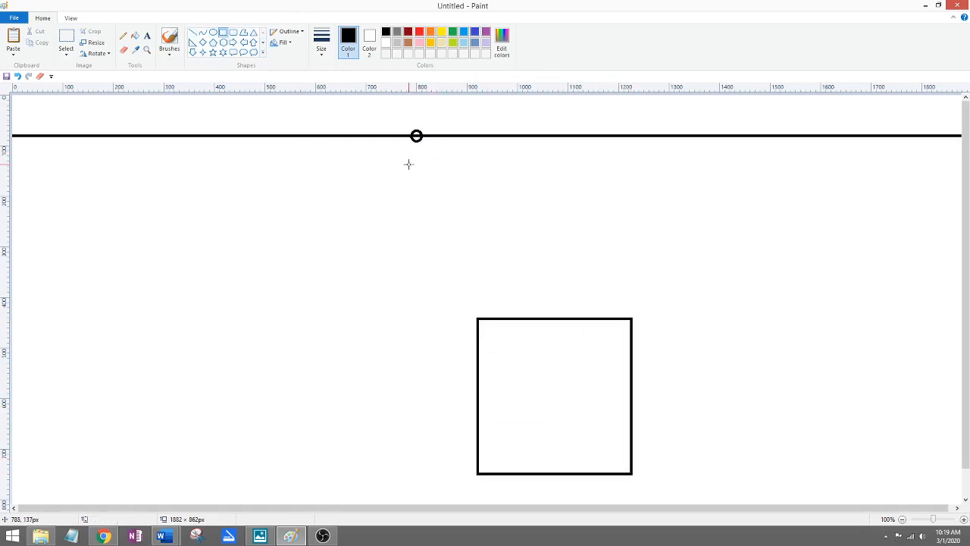
Draw guide lines from the square's two upper corners and lower left corner to the horizon, ending left of the vanishing point circle.
click(192, 33)
mouse_move(479, 319)
mouse_down()
mouse_move(435, 251)
mouse_move(336, 150)
mouse_move(307, 135)
mouse_up()
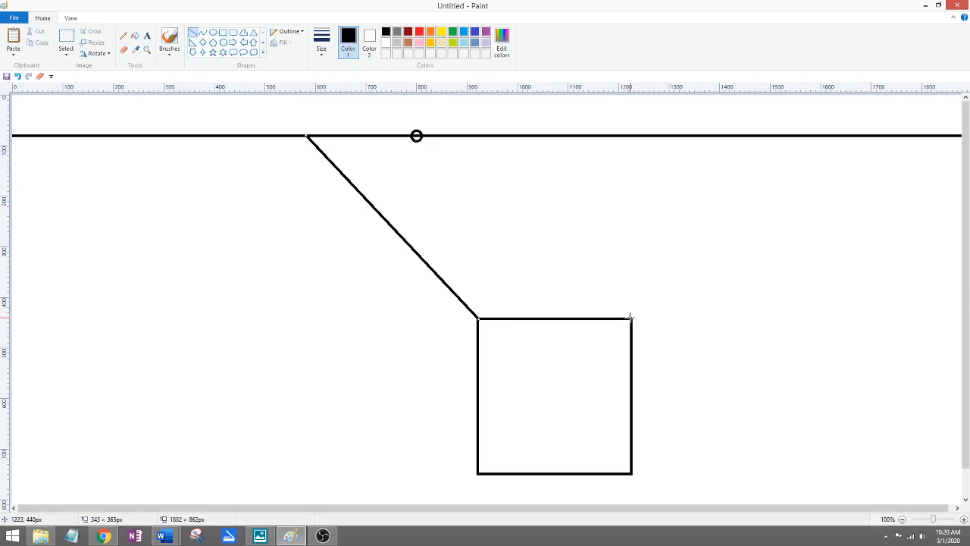
mouse_move(631, 317)
mouse_down()
mouse_move(519, 195)
mouse_move(462, 149)
mouse_move(347, 136)
mouse_up()
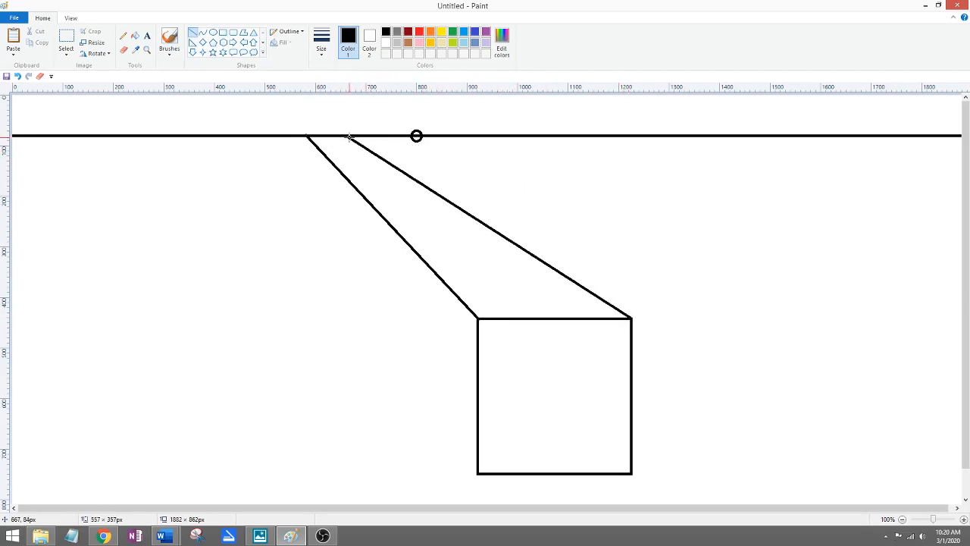
key(ctrl+z)
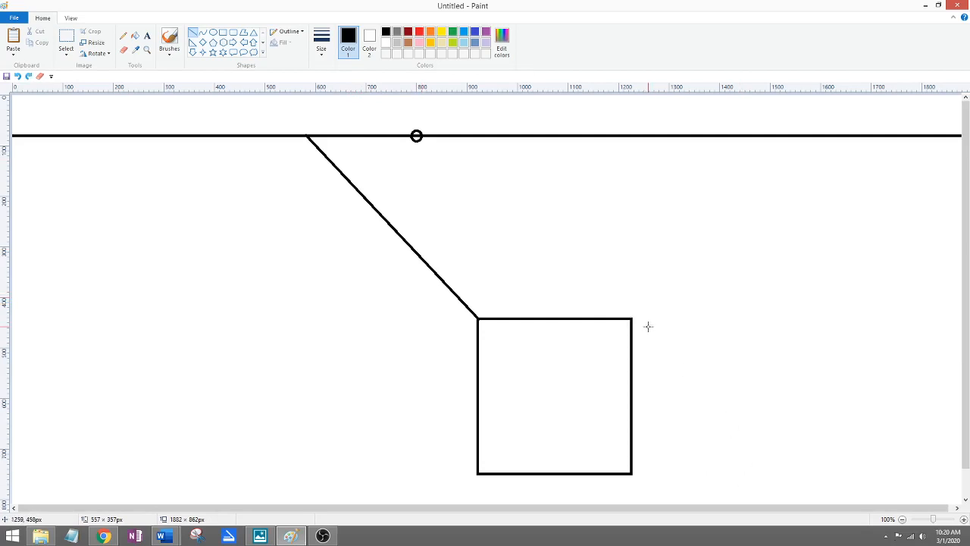
mouse_move(631, 318)
mouse_down()
mouse_move(480, 197)
mouse_move(345, 136)
mouse_up()
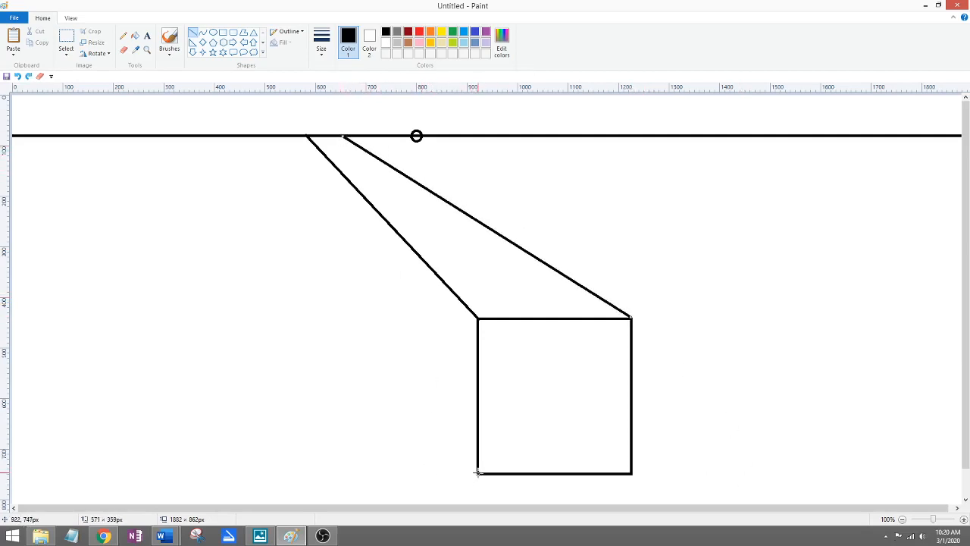
mouse_move(478, 473)
mouse_down()
mouse_move(258, 186)
mouse_move(104, 136)
mouse_up()
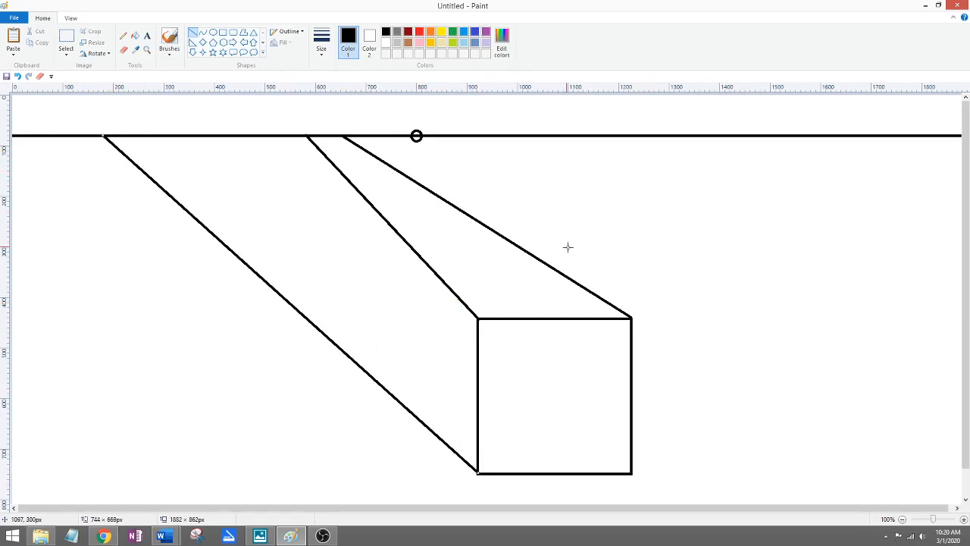
Draw a slanted back edge between the two left guide lines and a second slanted one from its upper end to the right guide line.
click(588, 241)
drag(367, 373, 398, 235)
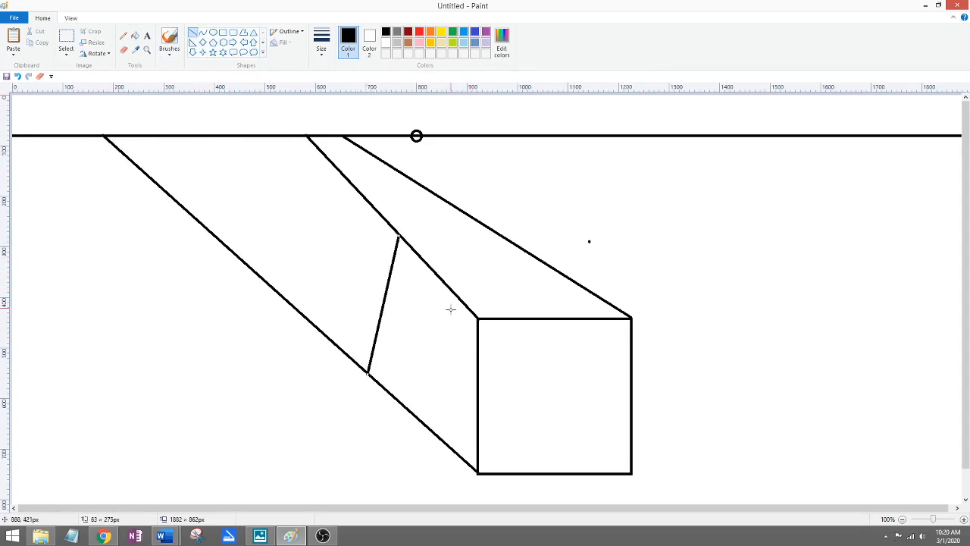
mouse_move(385, 289)
mouse_down()
mouse_move(454, 336)
mouse_move(497, 385)
mouse_move(365, 286)
mouse_move(361, 266)
mouse_move(372, 273)
mouse_up()
click(437, 249)
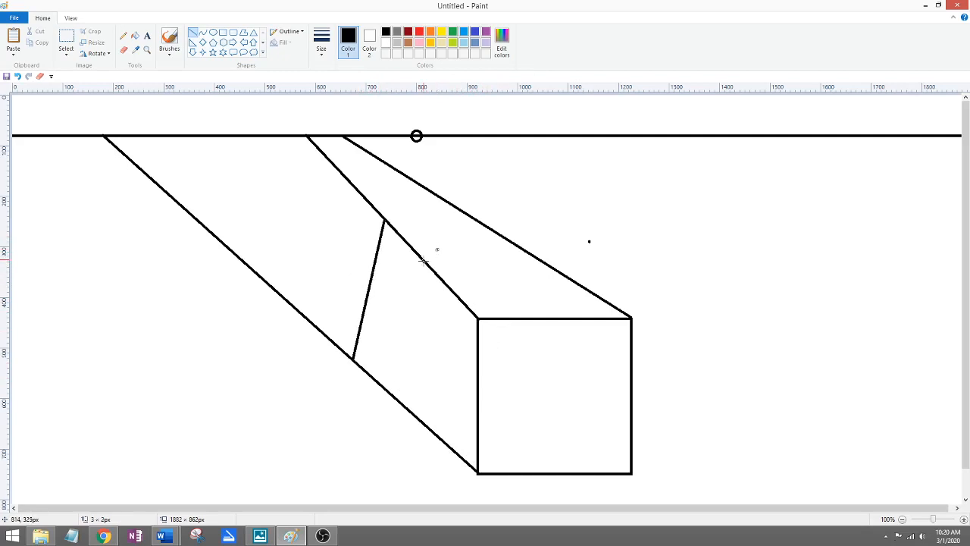
key(ctrl+z)
mouse_move(385, 220)
mouse_down()
mouse_move(521, 248)
mouse_move(452, 205)
mouse_up()
Erase the stray dot beside the box and the guide lines just beyond its back edges, keeping their ends at the horizon.
click(123, 50)
drag(595, 241, 584, 239)
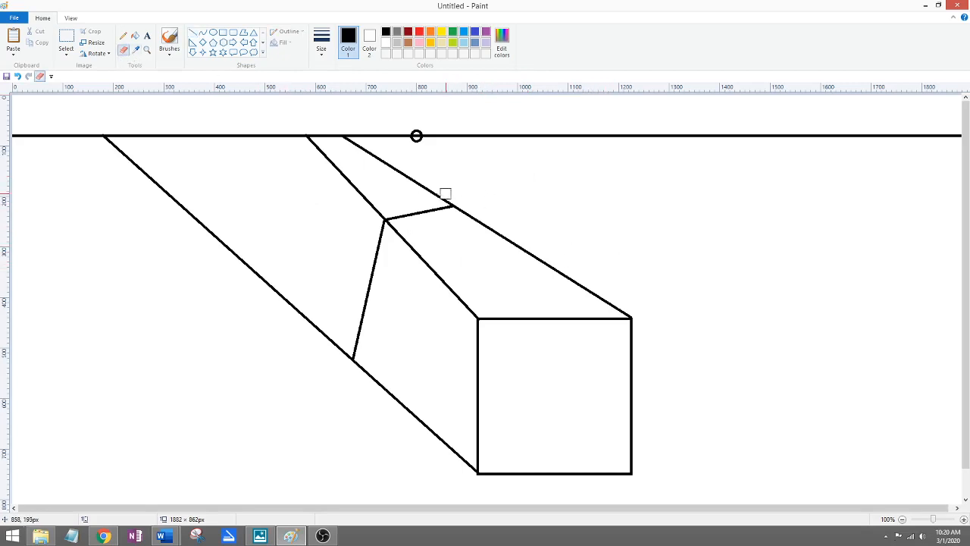
mouse_move(447, 200)
mouse_down()
mouse_move(372, 157)
mouse_move(381, 212)
mouse_move(316, 178)
mouse_up()
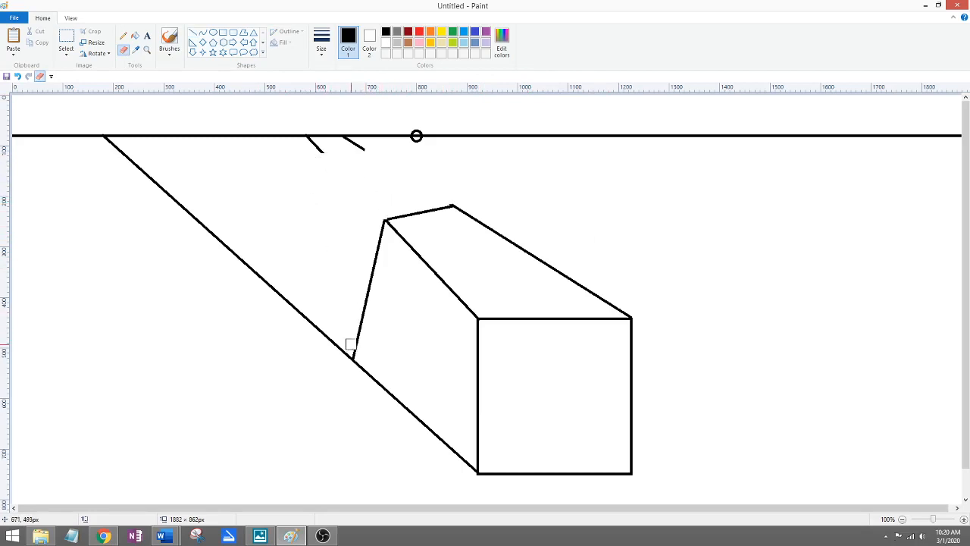
mouse_move(351, 342)
mouse_down()
mouse_move(347, 351)
mouse_move(323, 341)
mouse_move(268, 278)
mouse_up()
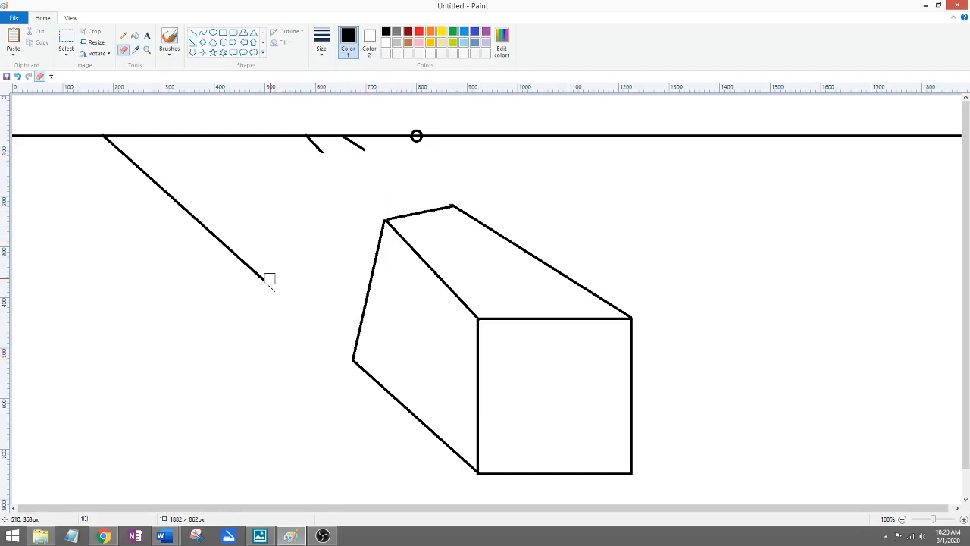
Fill the box's upper face with dark gray, its front with black, its left side with light gray, and the ground with pale yellow.
click(135, 36)
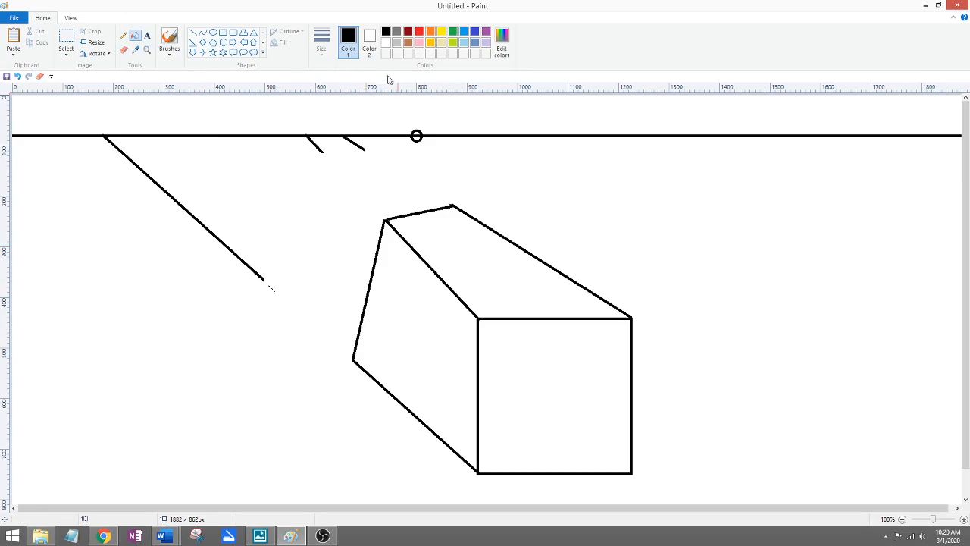
click(397, 32)
click(502, 283)
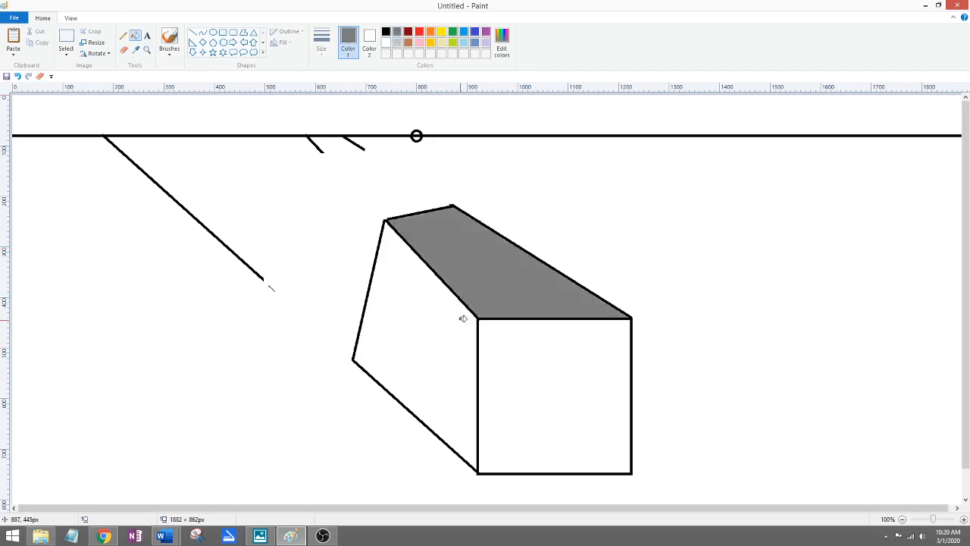
click(386, 32)
click(522, 310)
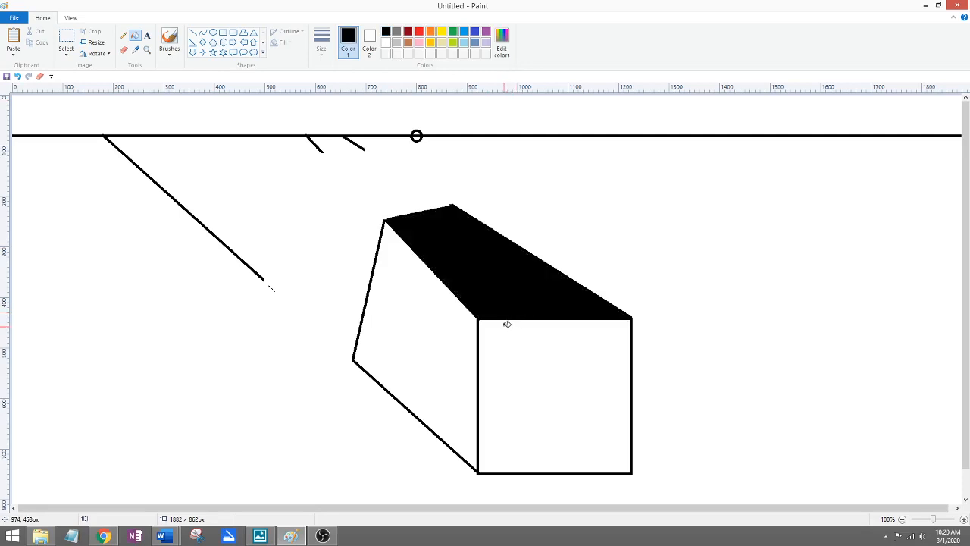
key(ctrl+z)
click(534, 371)
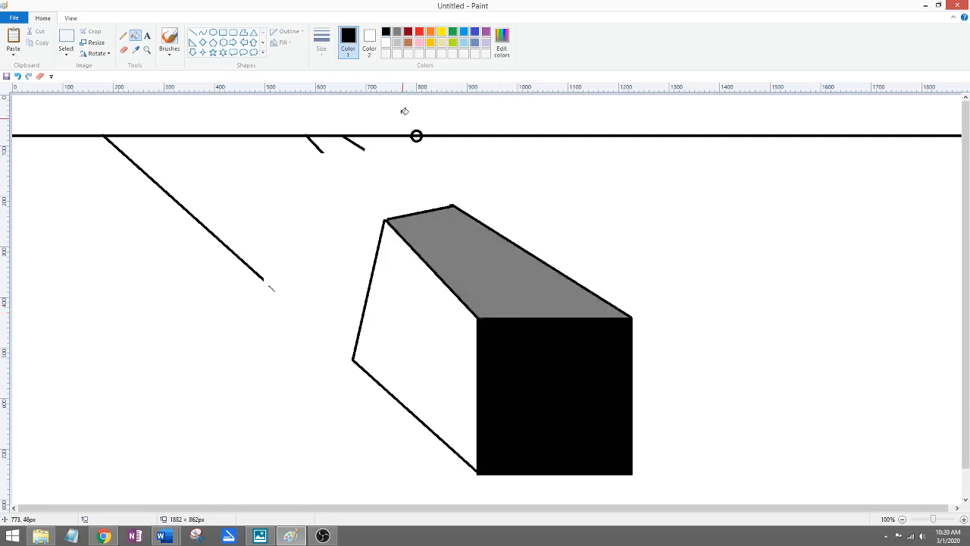
click(398, 42)
click(430, 297)
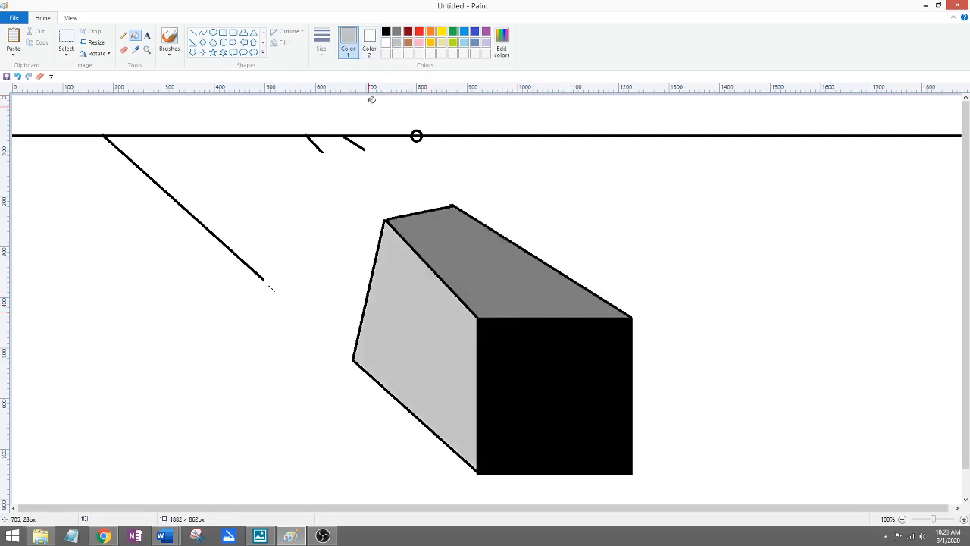
click(442, 44)
click(314, 177)
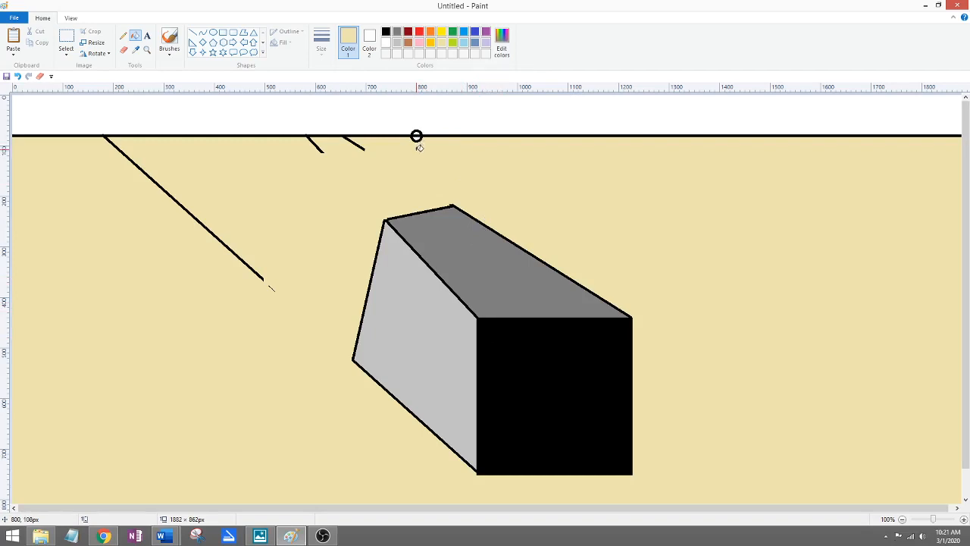
Undo the fills, the guide line erasures and the slanted back edges.
key(ctrl+z)
key(ctrl+z)
key(ctrl+z)
key(ctrl+z)
key(ctrl+z)
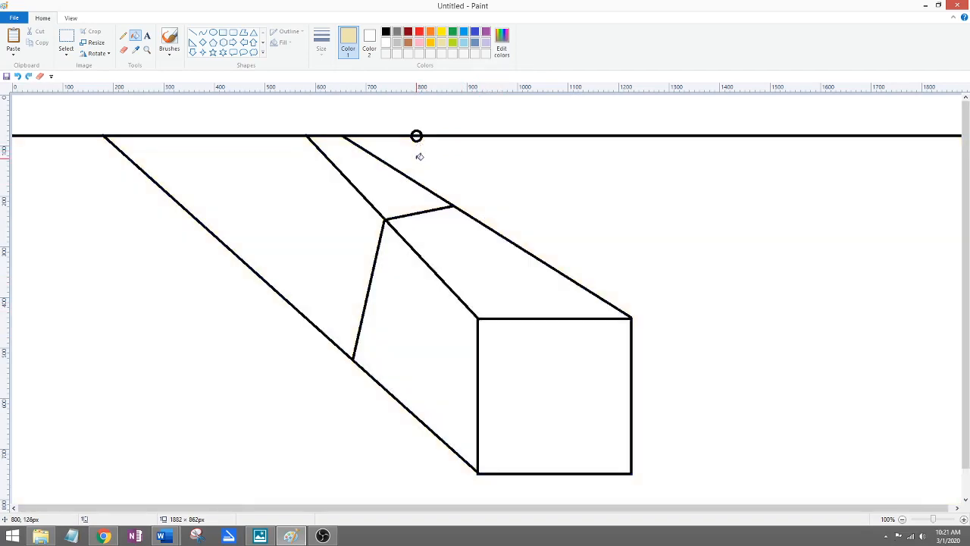
key(ctrl+z)
key(ctrl+z)
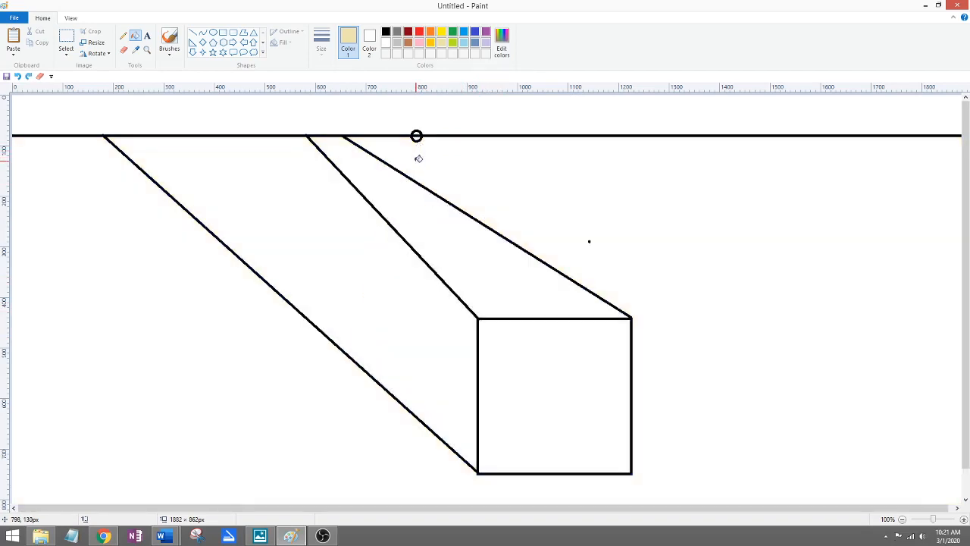
Clear the whole canvas and draw a level black horizon line across its full width, near the lower edge.
key(ctrl+a)
key(Delete)
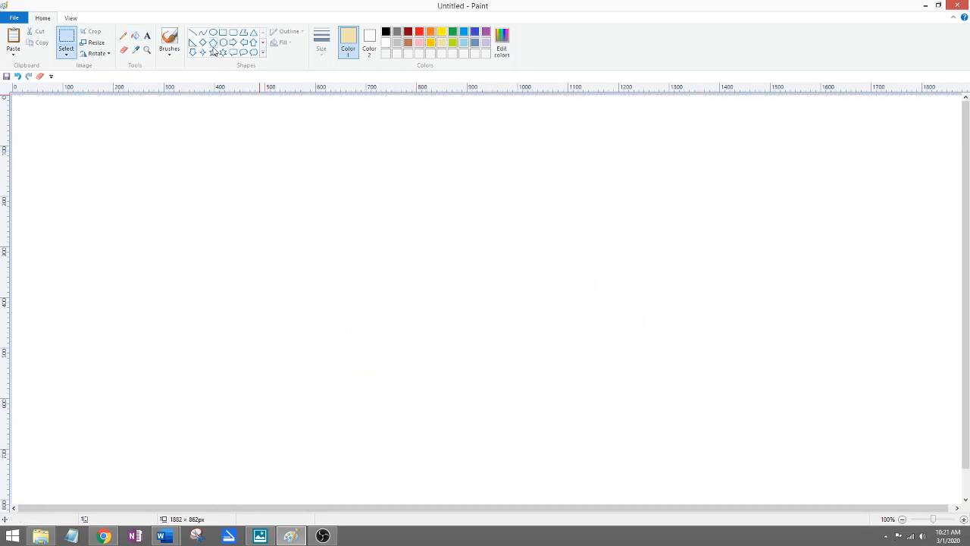
click(192, 33)
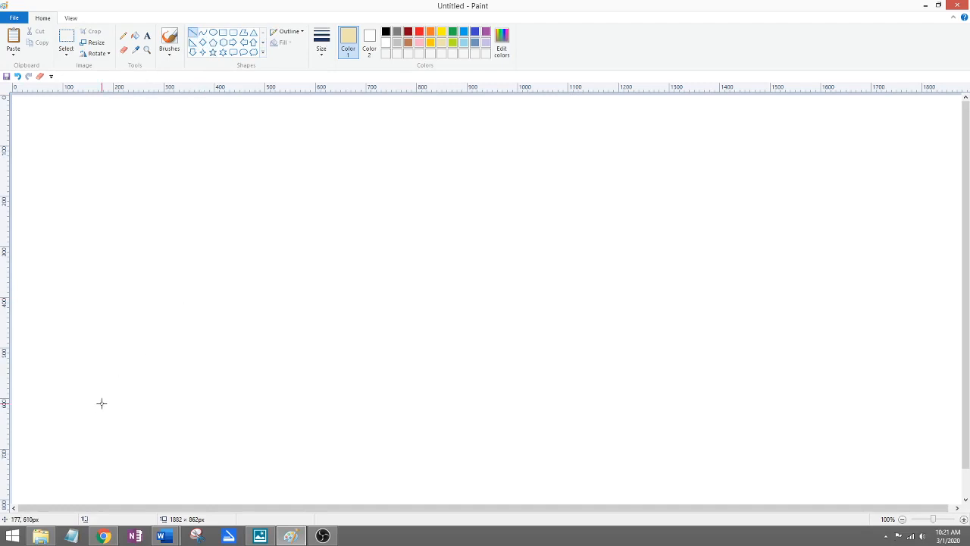
click(386, 31)
drag(12, 143, 969, 220)
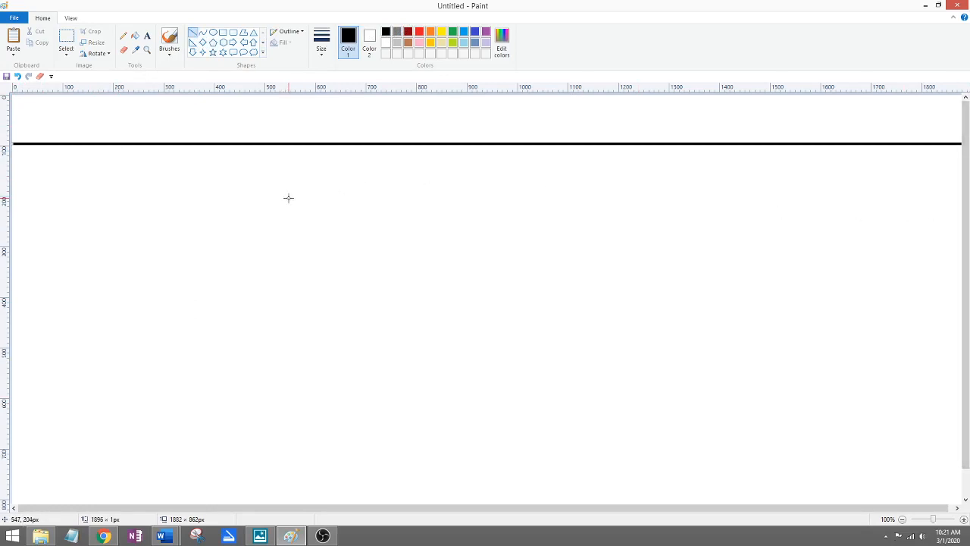
key(ctrl+z)
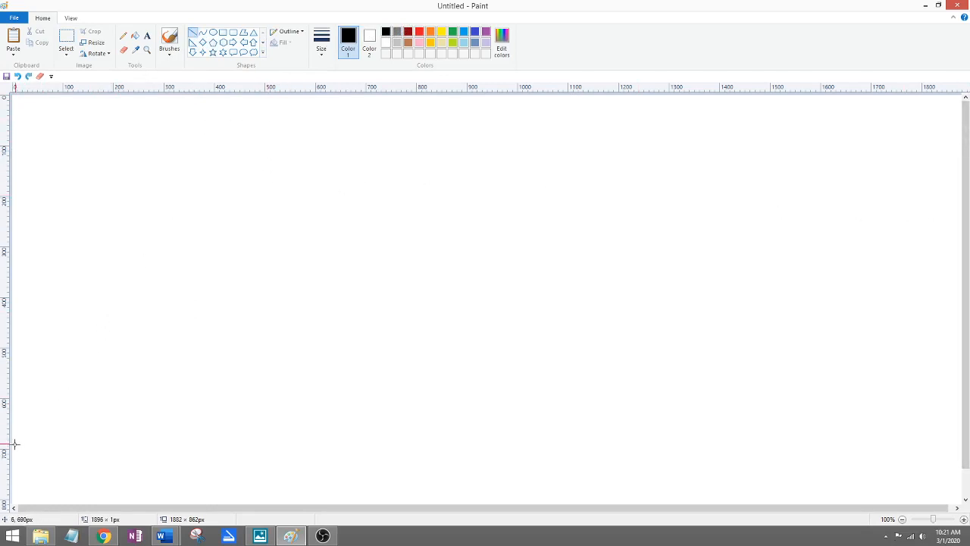
drag(12, 450, 959, 477)
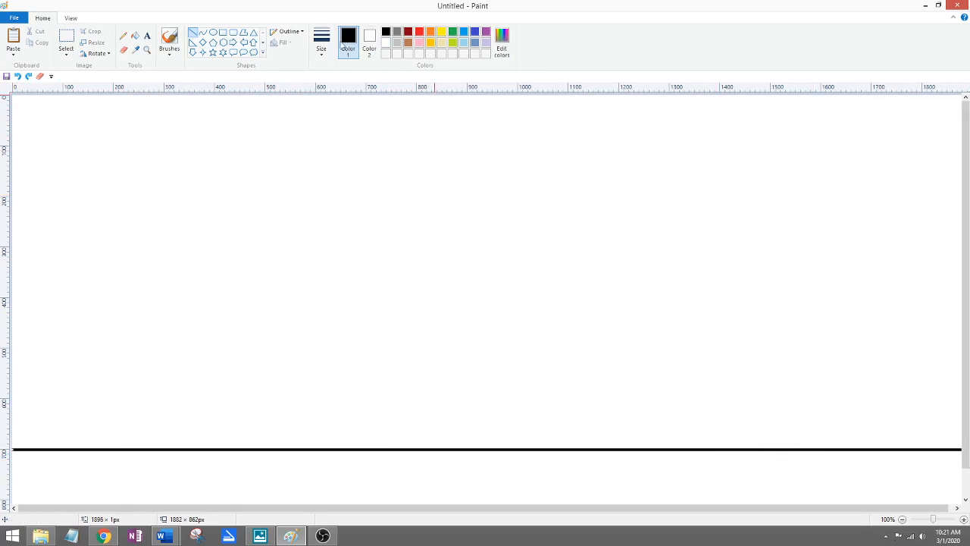
Mark a small vanishing point circle mid-horizon and draw three separate rectangles above the horizon, the middle one about 223 × 321 px.
click(223, 34)
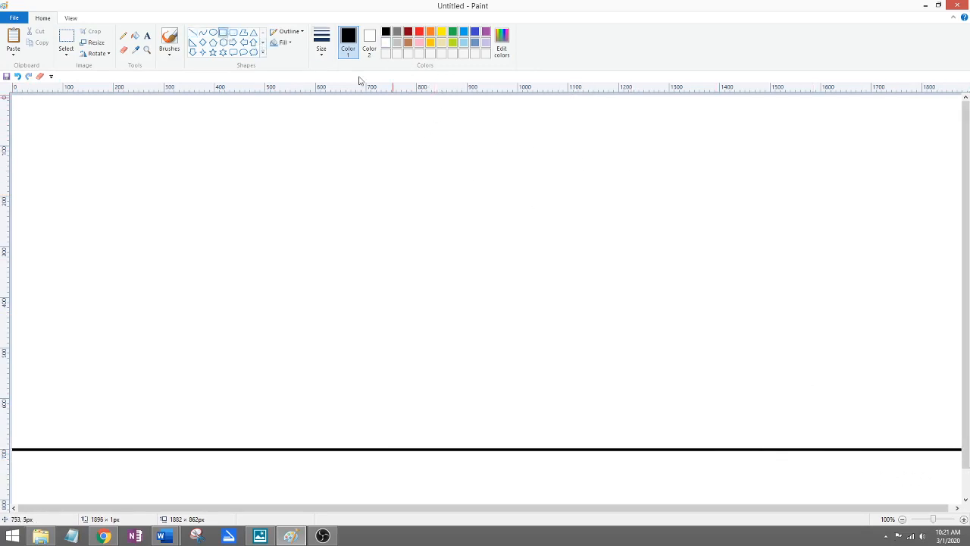
click(213, 32)
drag(448, 445, 455, 451)
click(223, 33)
drag(618, 132, 749, 265)
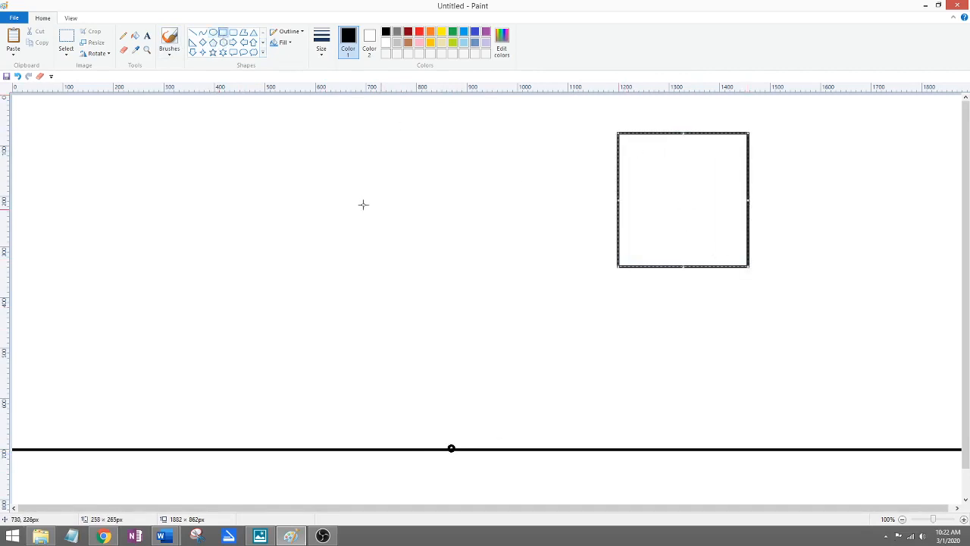
drag(126, 157, 248, 287)
drag(366, 157, 480, 319)
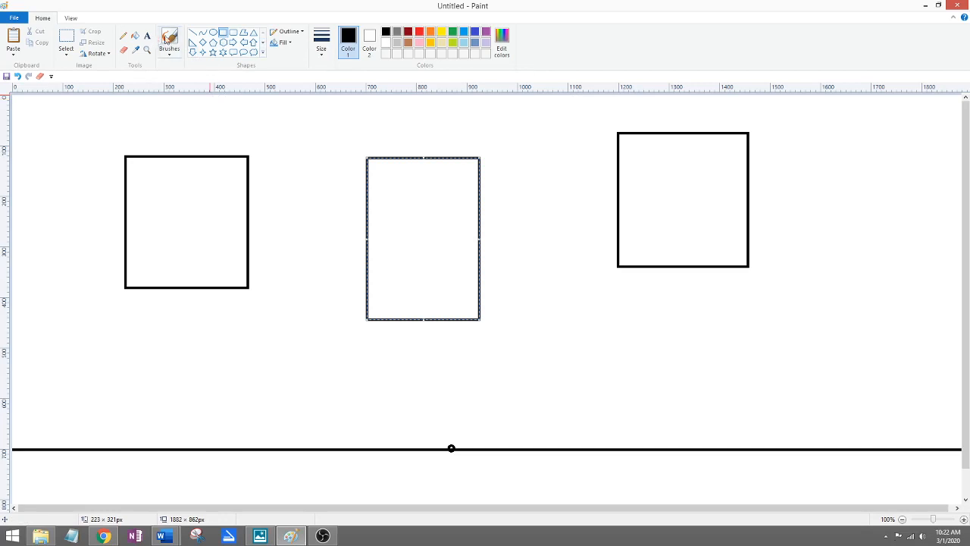
Draw guide lines from the right rectangle's two lower corners and upper left corner to the vanishing point.
click(191, 33)
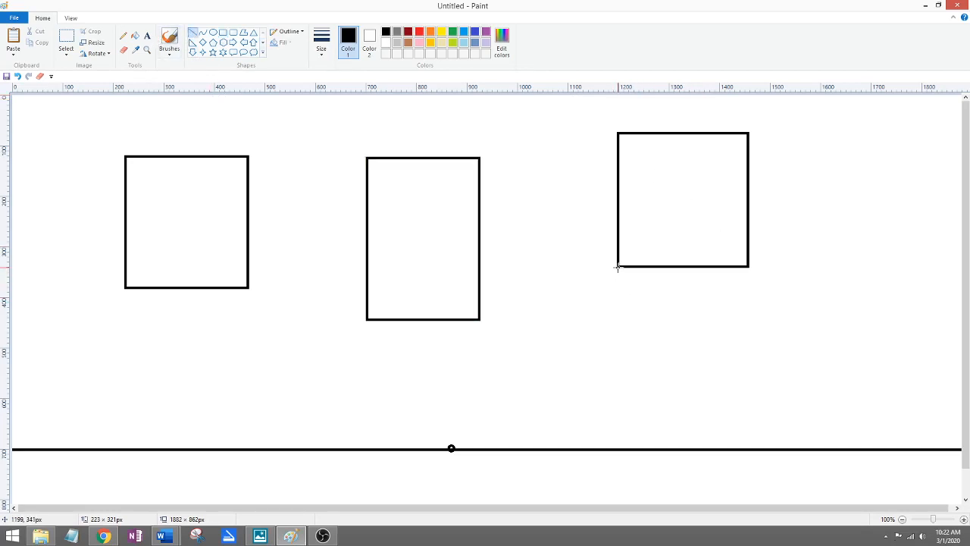
drag(618, 267, 452, 448)
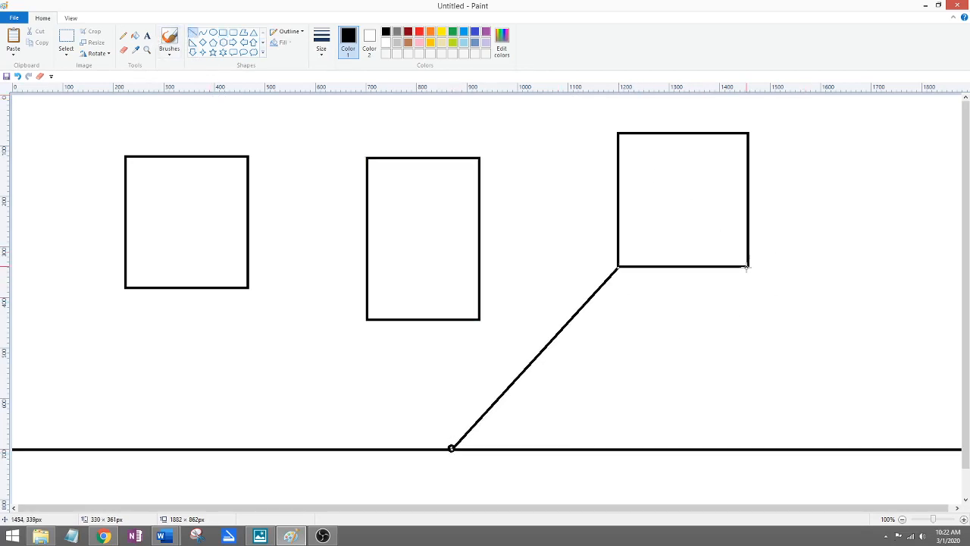
mouse_move(746, 267)
mouse_down()
mouse_move(669, 329)
mouse_move(452, 448)
mouse_up()
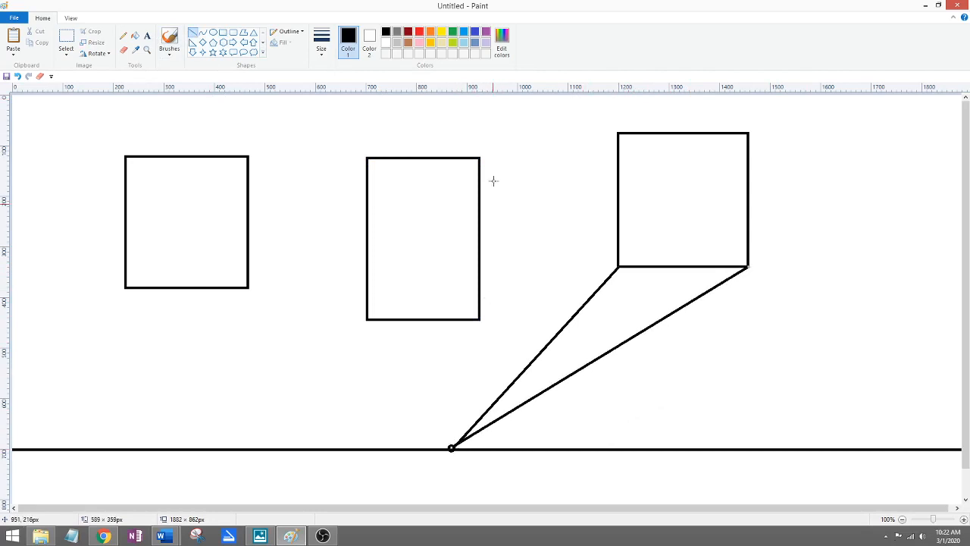
mouse_move(617, 133)
mouse_down()
mouse_move(541, 329)
mouse_move(451, 448)
mouse_up()
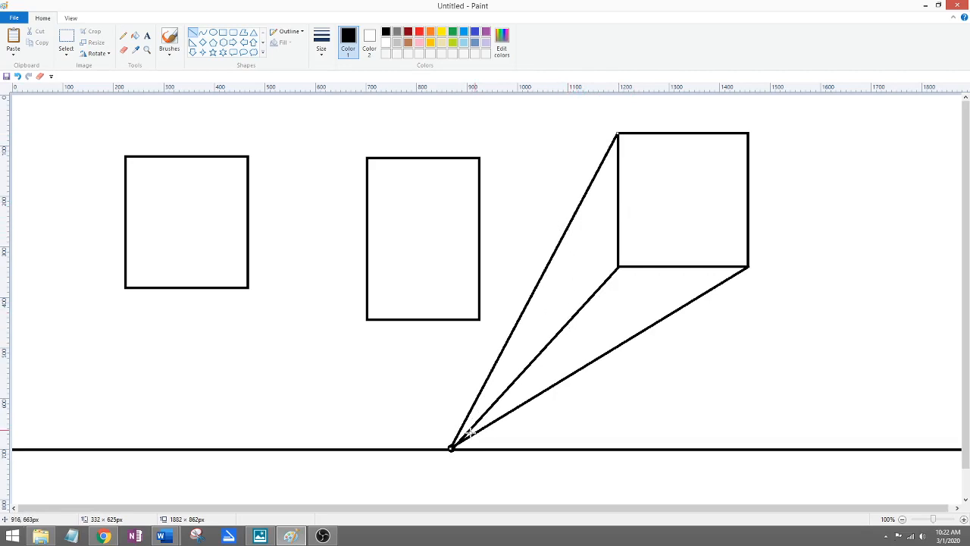
Draw the right box's vertical and horizontal back edges, and erase its guide lines just beyond them, keeping stubs at the vanishing point.
click(570, 202)
mouse_move(565, 230)
mouse_down()
mouse_move(568, 325)
mouse_move(653, 326)
mouse_up()
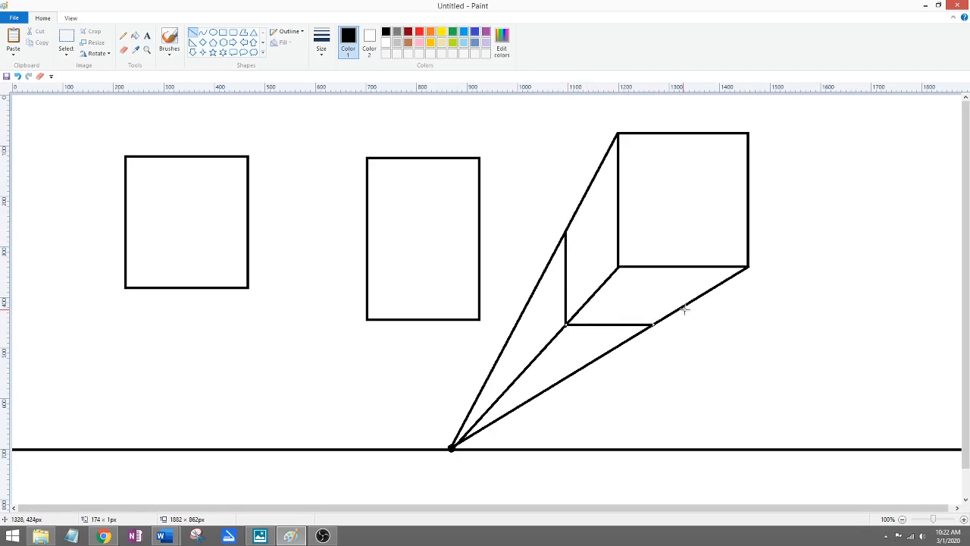
click(124, 49)
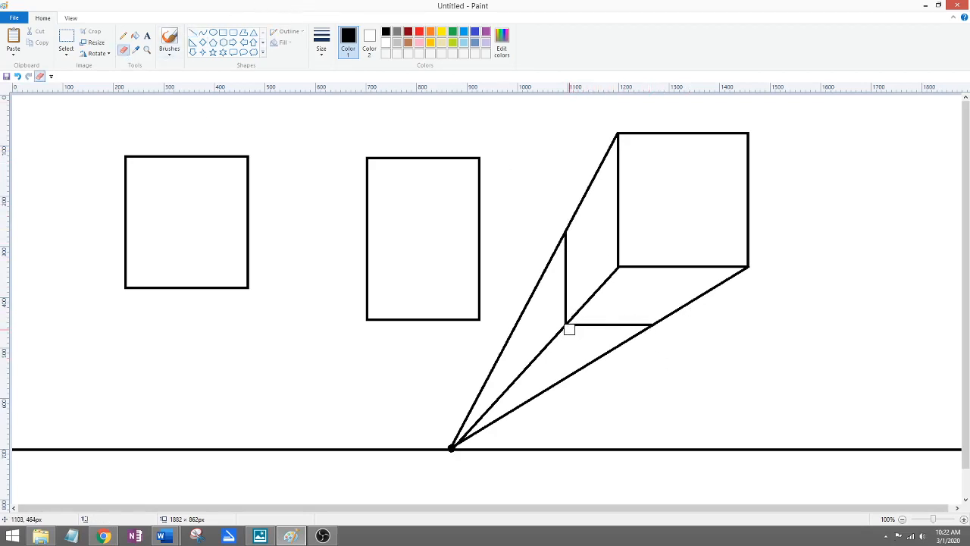
drag(560, 331, 539, 362)
mouse_move(654, 336)
mouse_down()
mouse_move(644, 329)
mouse_move(576, 372)
mouse_up()
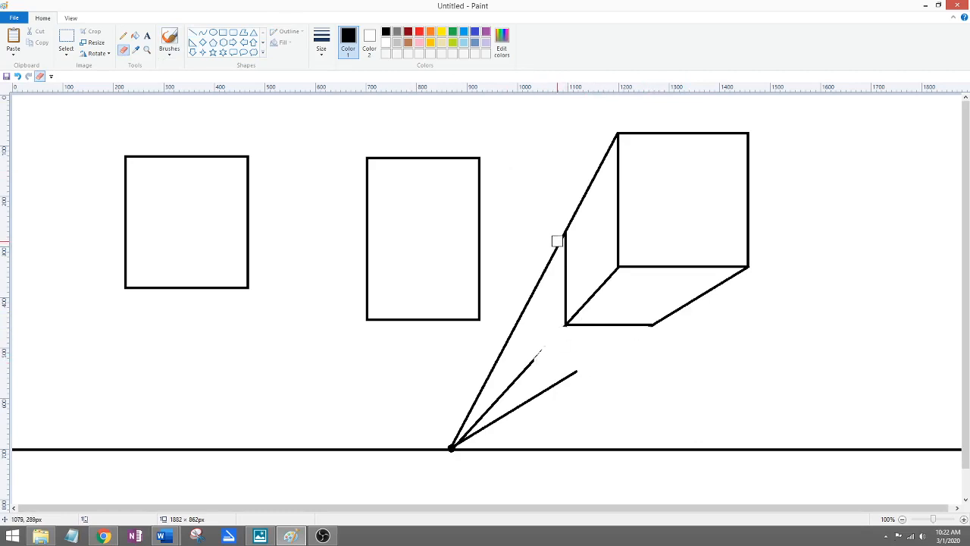
drag(559, 243, 520, 322)
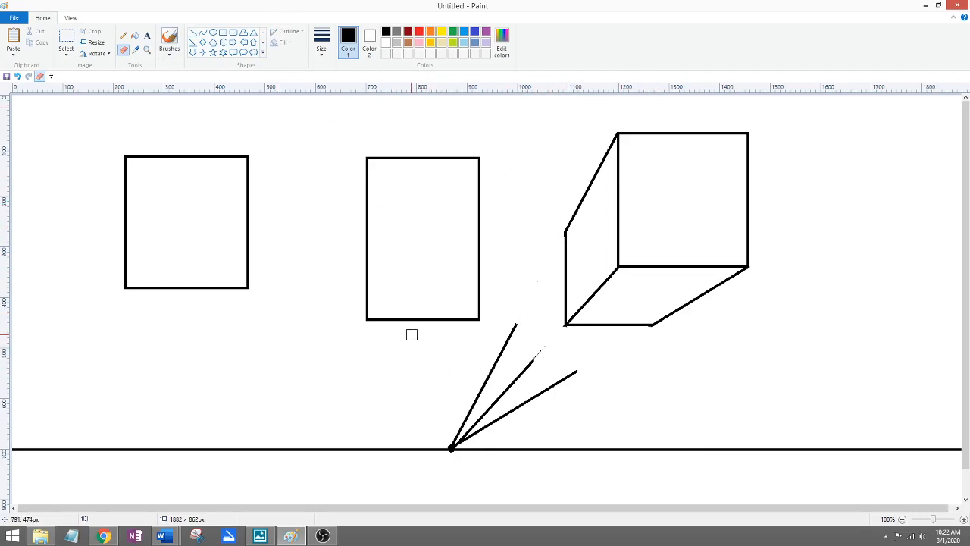
Draw guide lines from the middle rectangle's two lower corners to the vanishing point.
click(193, 31)
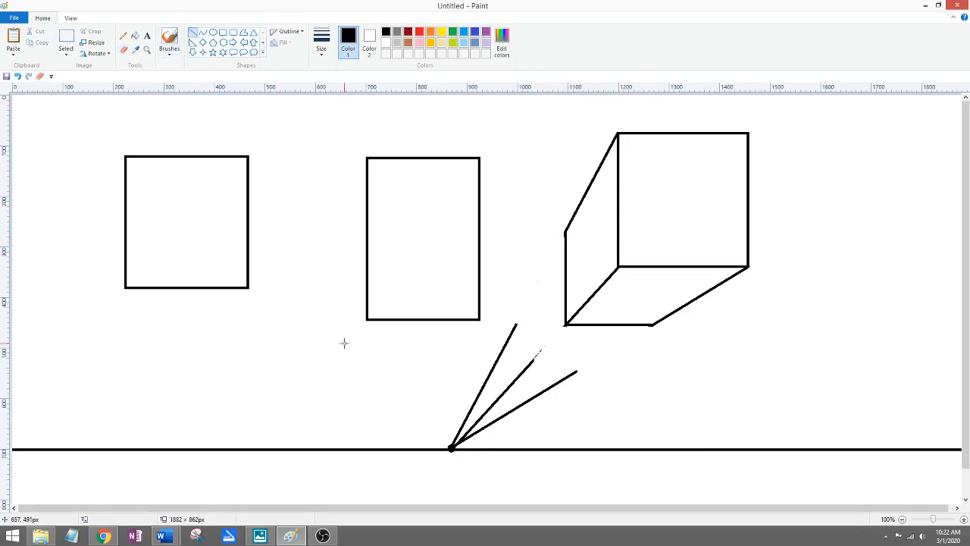
drag(367, 320, 450, 447)
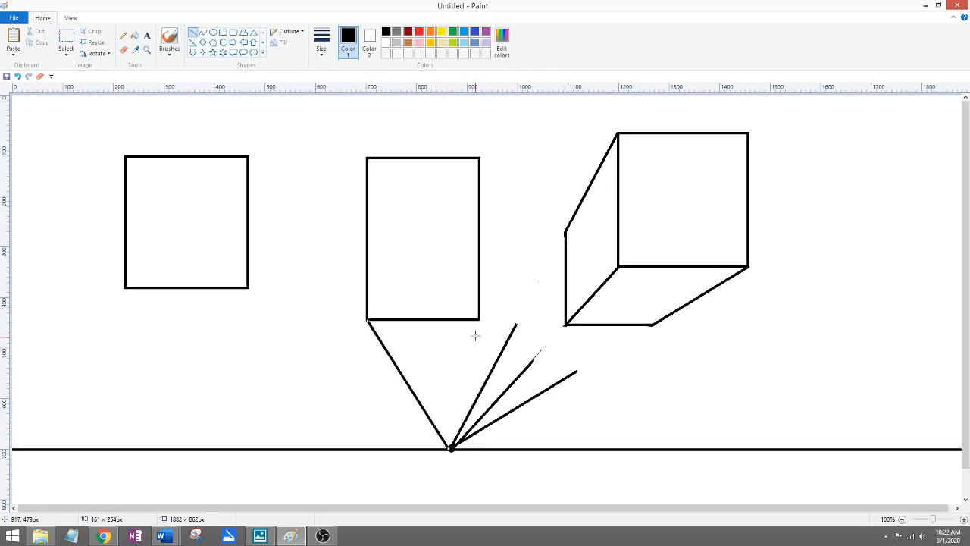
drag(478, 319, 451, 447)
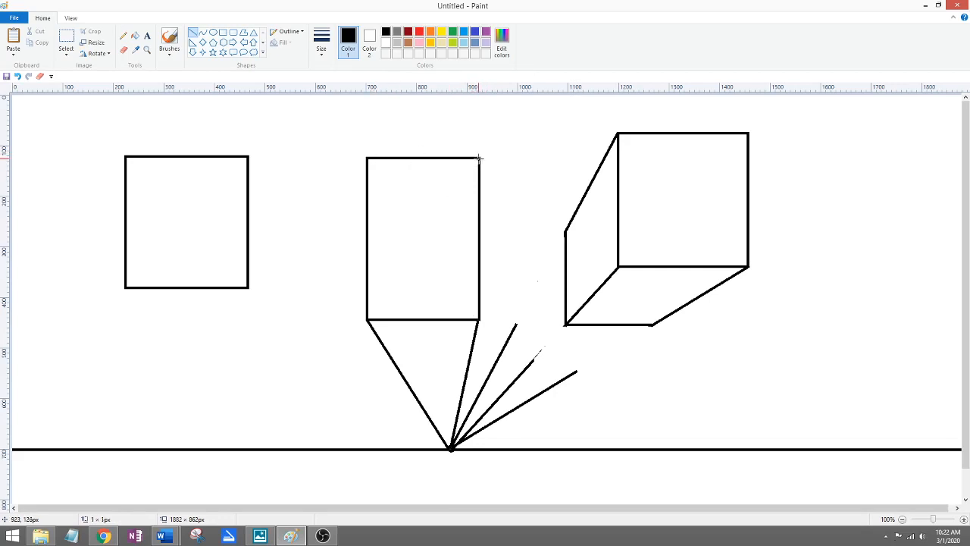
Try a guide line from the middle rectangle's upper right corner to the vanishing point.
drag(477, 157, 449, 447)
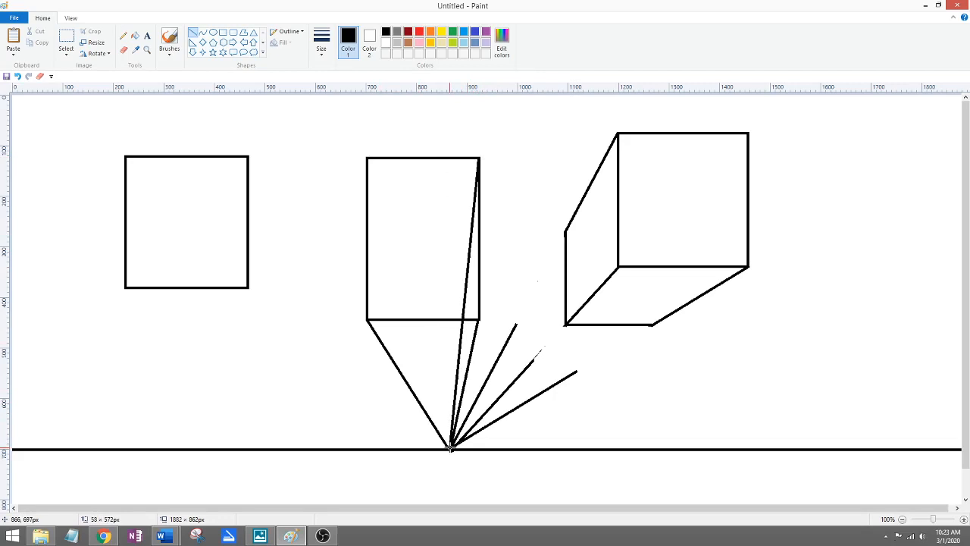
drag(449, 447, 452, 446)
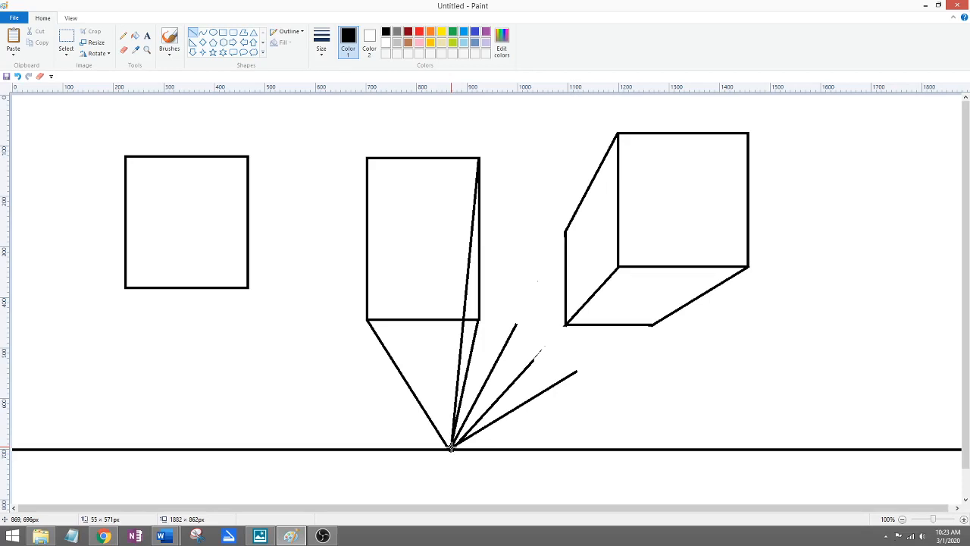
drag(451, 447, 478, 158)
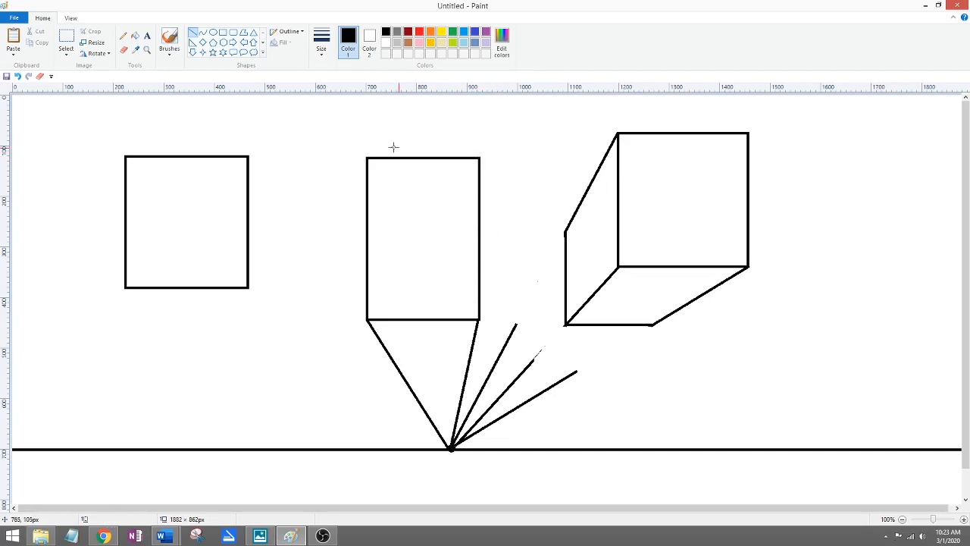
mouse_move(367, 159)
mouse_down()
mouse_move(411, 401)
mouse_move(451, 449)
mouse_move(370, 161)
mouse_up()
Draw the middle box's horizontal back edge, about 147 px long, and erase its guide lines just beyond it, keeping stubs at the vanishing point.
drag(392, 362, 466, 372)
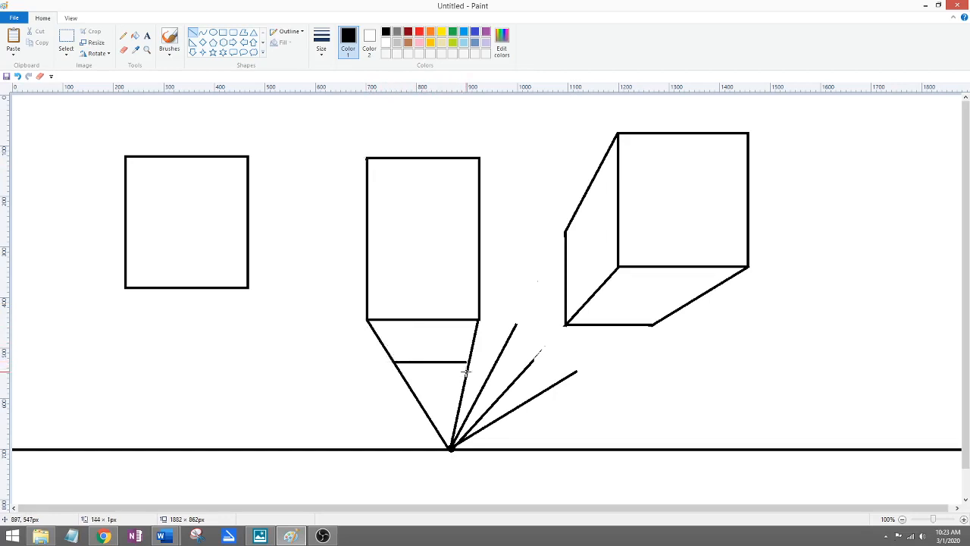
click(124, 49)
mouse_move(410, 414)
mouse_down()
mouse_move(393, 369)
mouse_move(428, 402)
mouse_move(468, 394)
mouse_move(467, 370)
mouse_move(462, 388)
mouse_move(517, 326)
mouse_move(491, 370)
mouse_move(406, 379)
mouse_up()
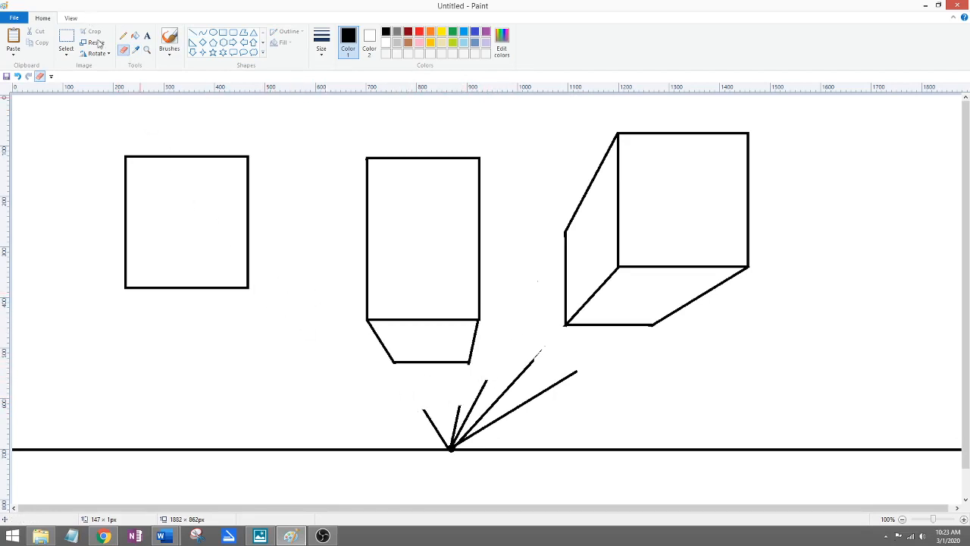
Draw guide lines from the left rectangle's two lower corners and upper right corner to the vanishing point.
click(193, 33)
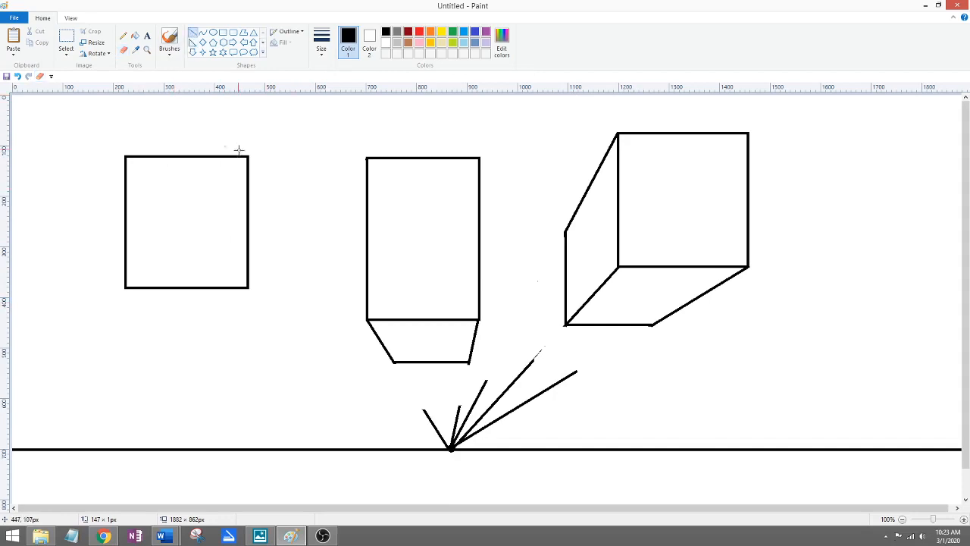
mouse_move(249, 155)
mouse_down()
mouse_move(277, 220)
mouse_move(450, 448)
mouse_up()
drag(248, 288, 451, 448)
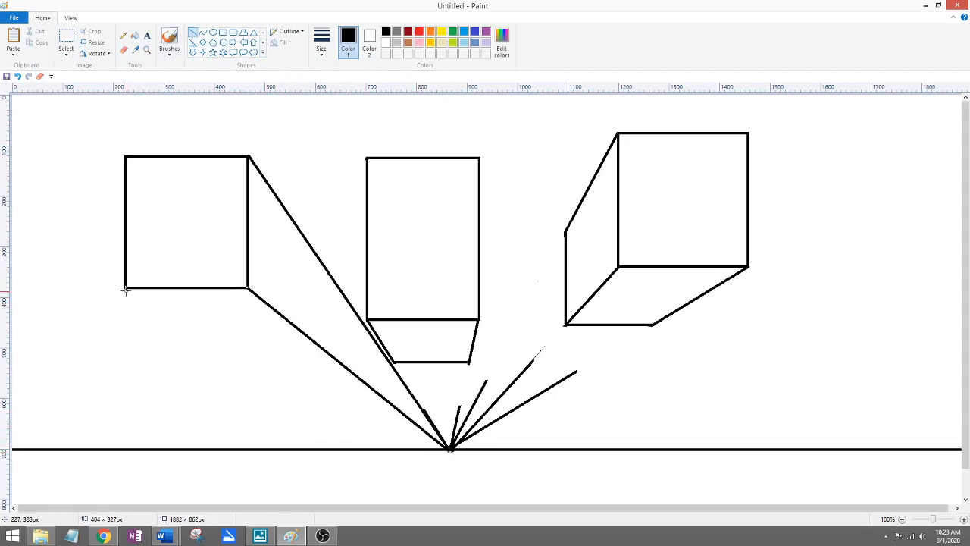
drag(126, 289, 450, 448)
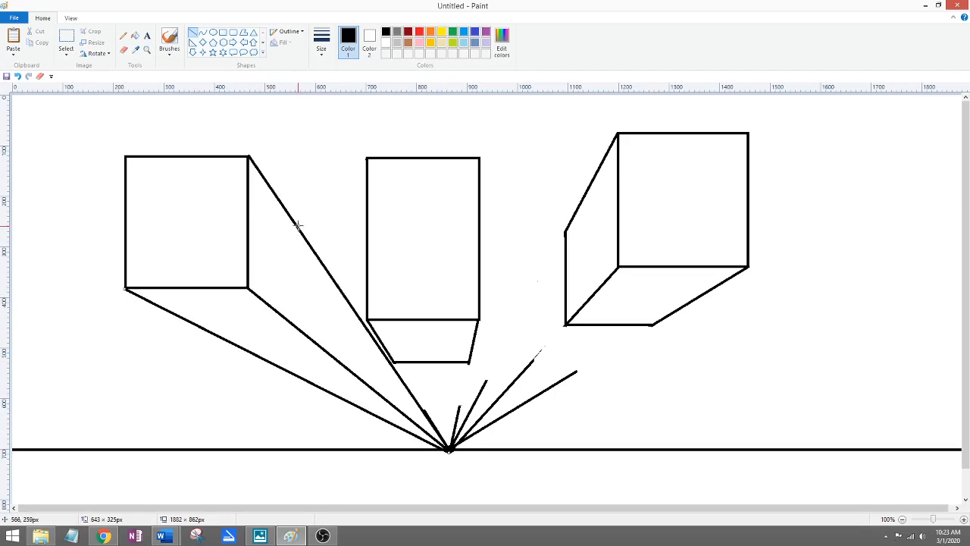
Draw the left box's horizontal back edge and about 121 px vertical back edge, and erase its guide lines beyond them except short stubs.
click(220, 342)
mouse_move(301, 377)
mouse_down()
mouse_move(355, 386)
mouse_move(358, 317)
mouse_up()
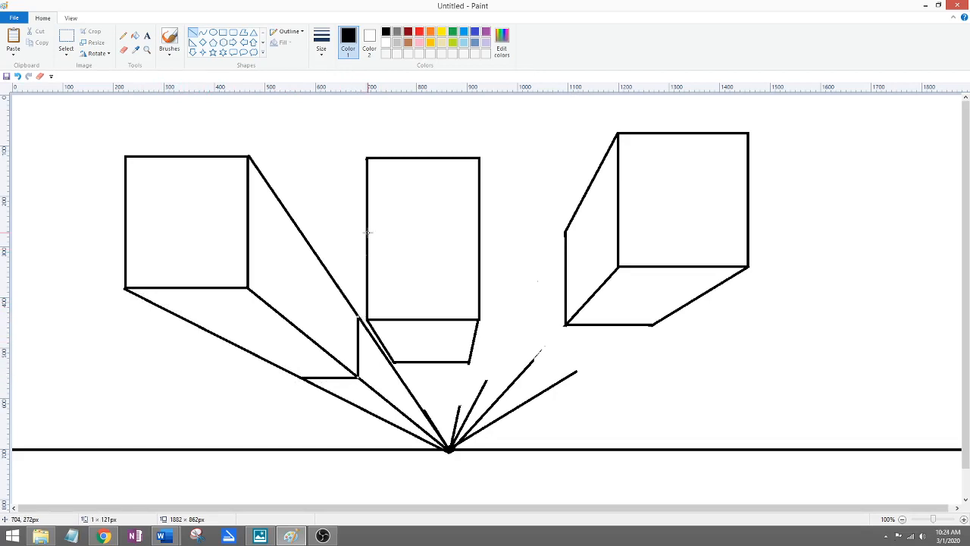
click(124, 50)
mouse_move(437, 420)
mouse_down()
mouse_move(418, 411)
mouse_move(371, 340)
mouse_up()
key(ctrl+z)
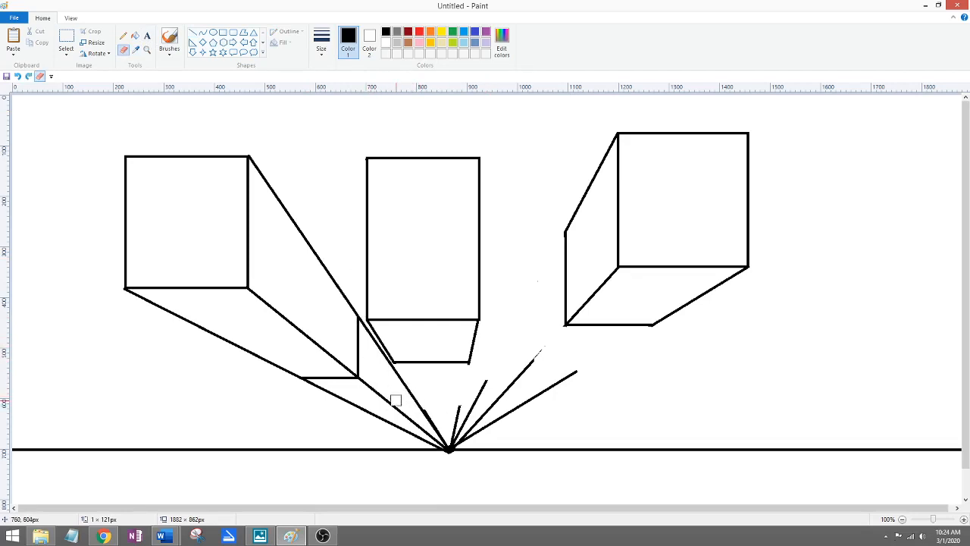
mouse_move(401, 377)
mouse_down()
mouse_move(424, 409)
mouse_move(414, 416)
mouse_move(366, 382)
mouse_move(346, 393)
mouse_move(307, 385)
mouse_move(415, 434)
mouse_up()
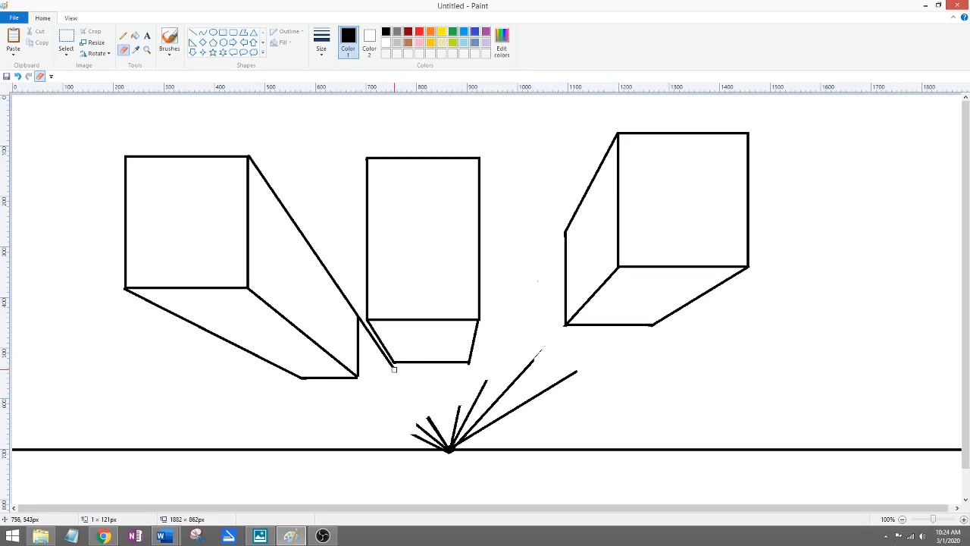
drag(394, 368, 365, 324)
Fill the front faces of all three boxes with dark gray.
click(135, 36)
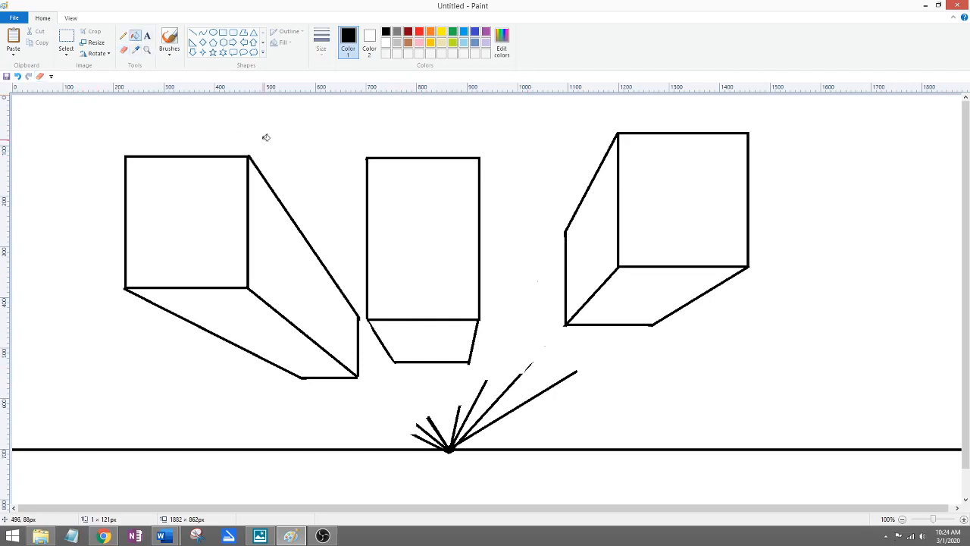
click(226, 195)
click(407, 189)
click(686, 195)
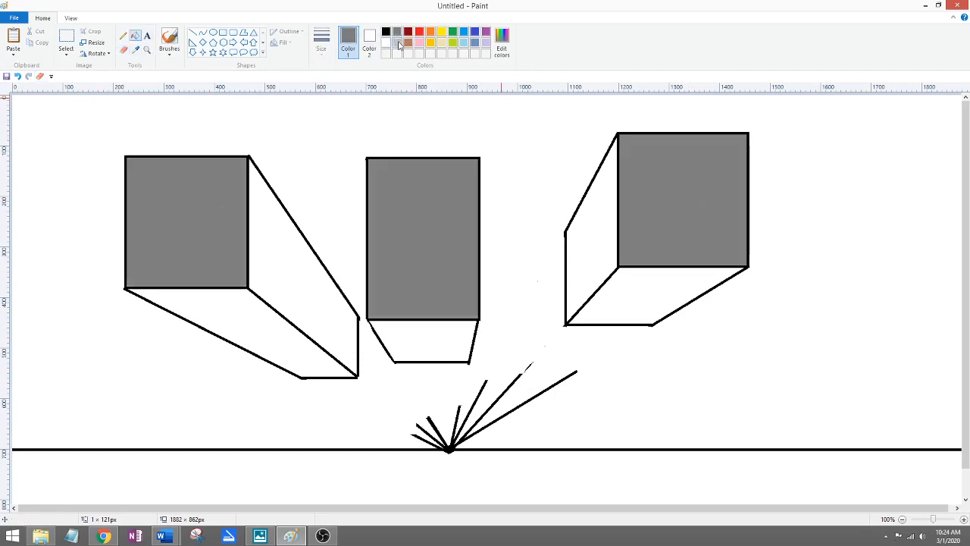
Fill the visible side faces of the left and right boxes with light gray.
click(398, 43)
click(270, 267)
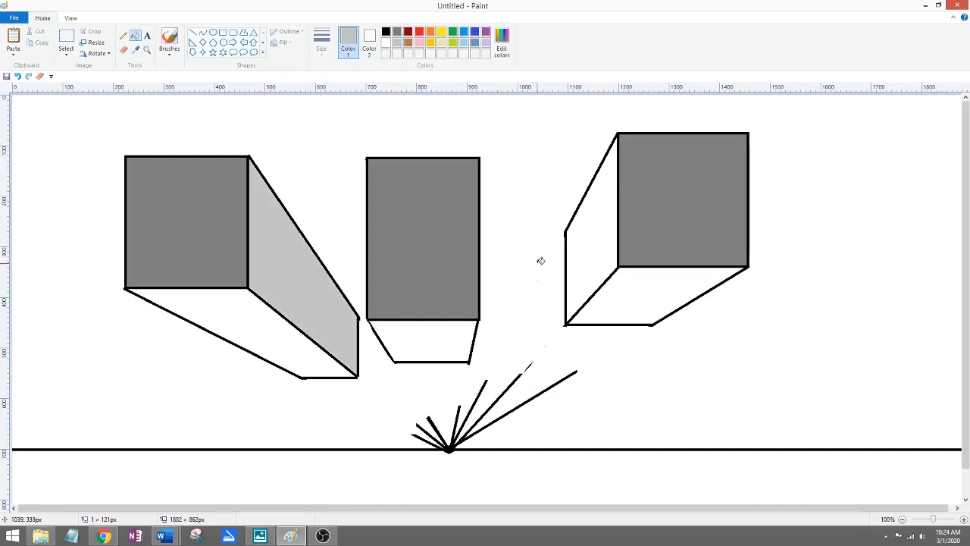
click(590, 240)
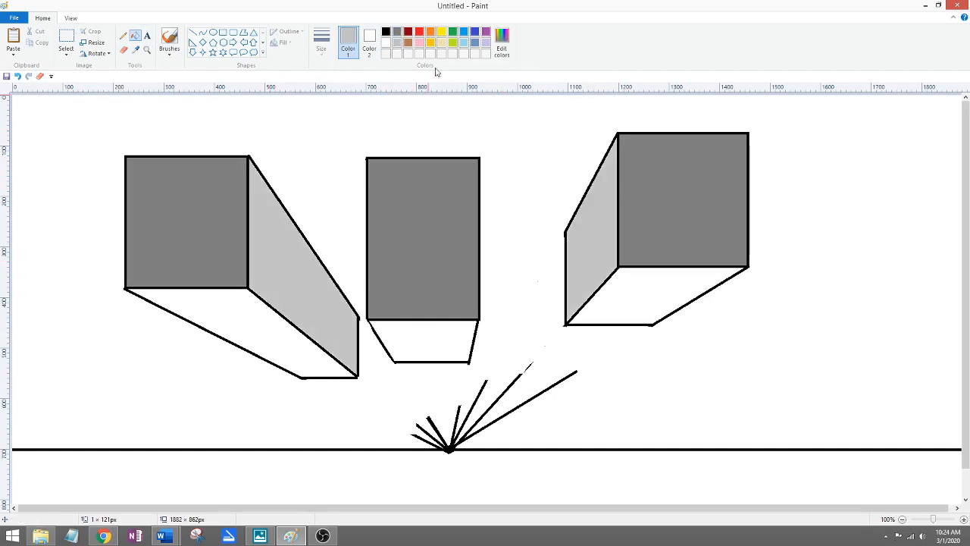
Fill the background above the horizon with pale yellow and the ground below it with brown.
click(443, 43)
click(174, 118)
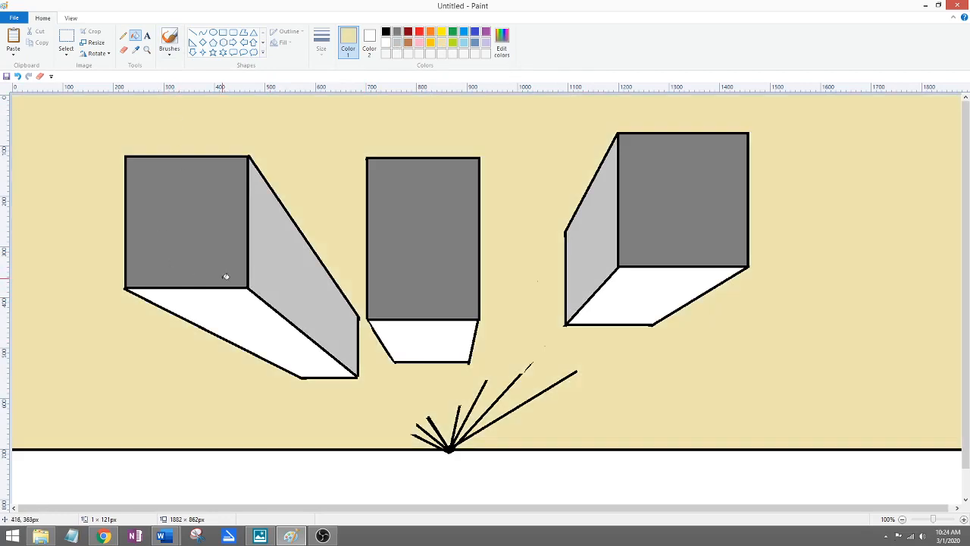
click(408, 42)
click(546, 467)
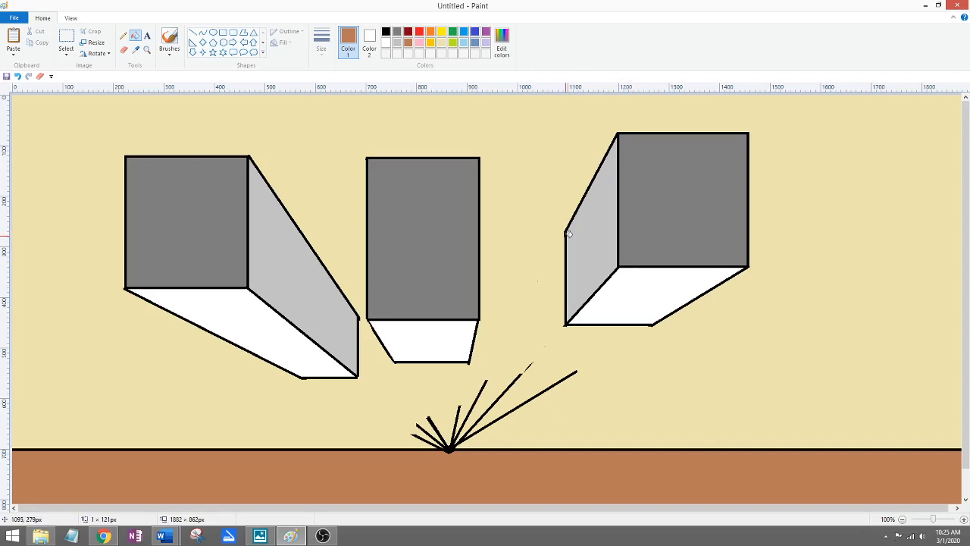
Try recoloring the right box's black outlines brown with a fill, and undo it.
click(621, 211)
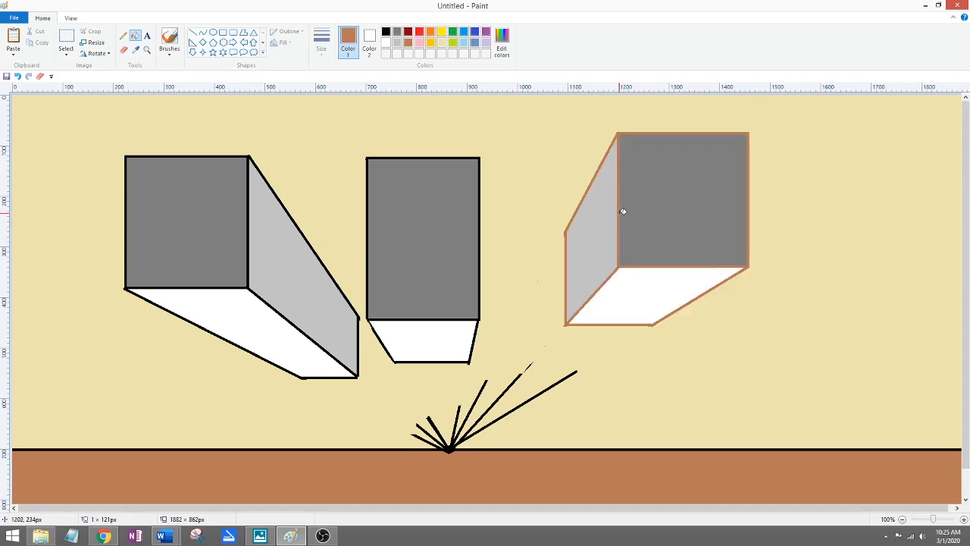
click(623, 211)
key(ctrl+z)
key(ctrl+z)
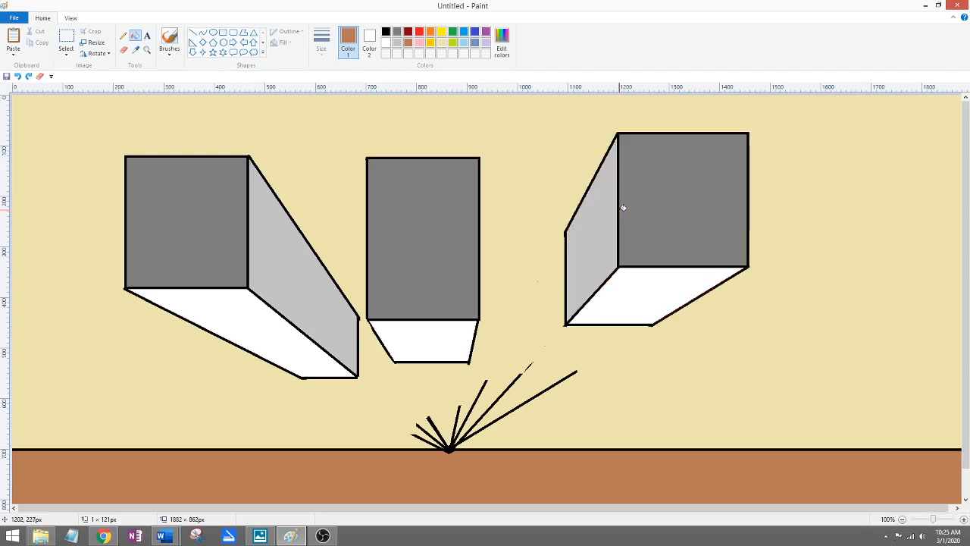
Try recoloring the black outlines of all three boxes with Gray-25%, and undo those fills.
click(398, 44)
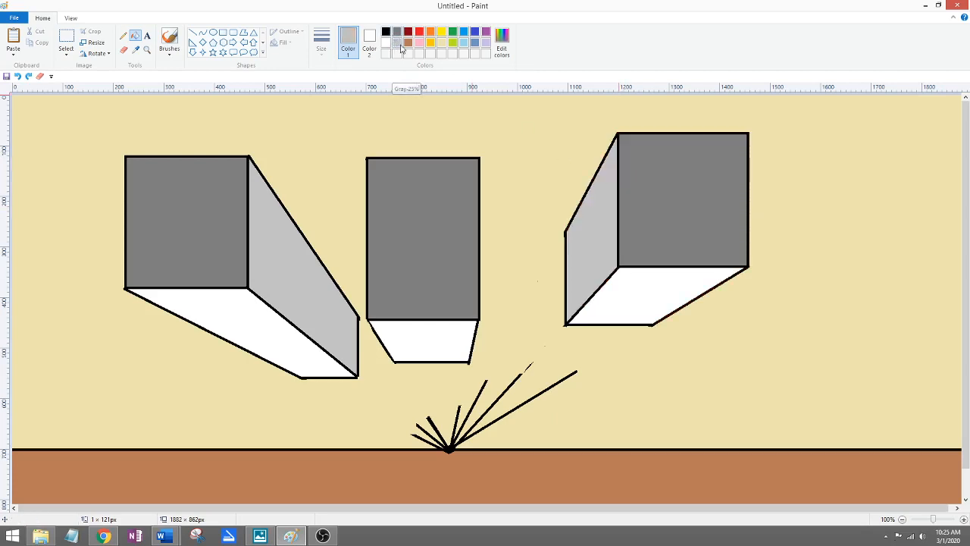
click(621, 174)
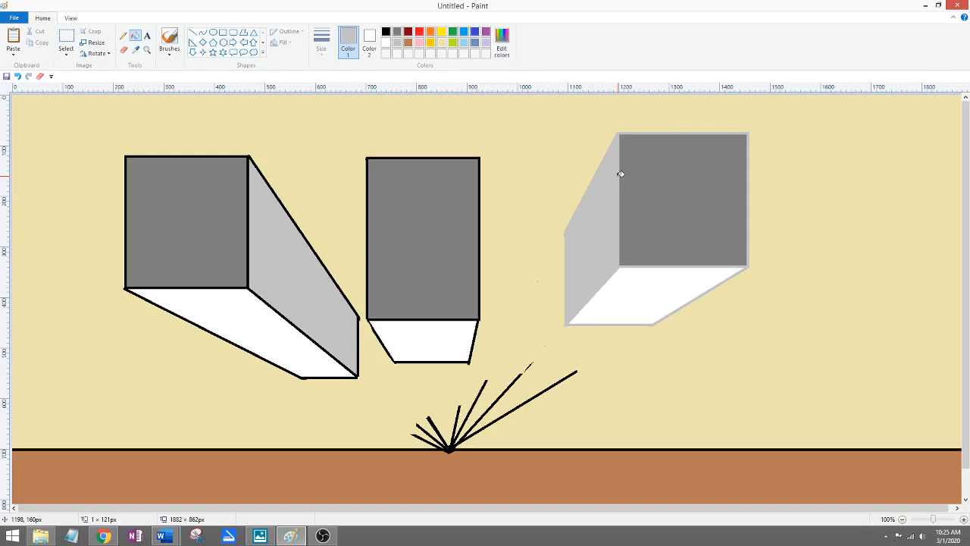
click(368, 210)
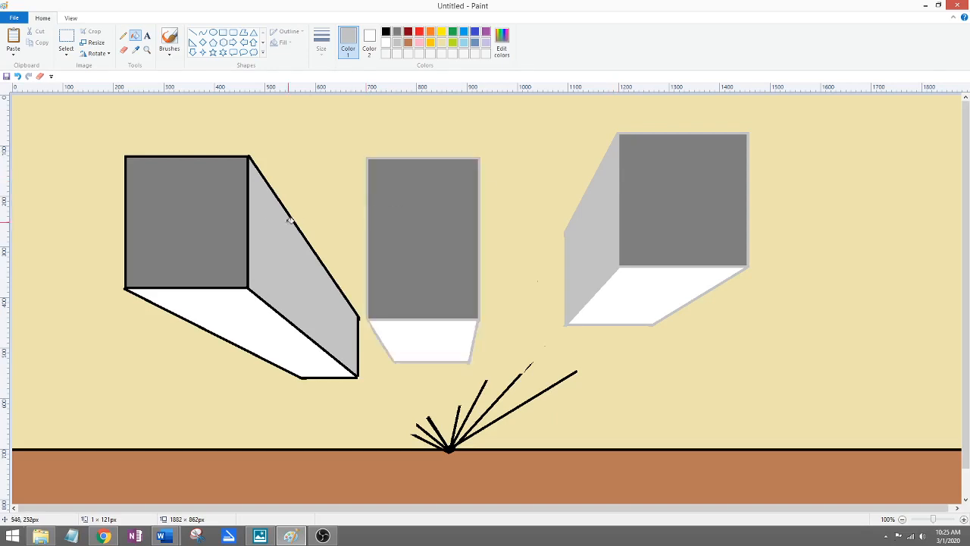
click(249, 210)
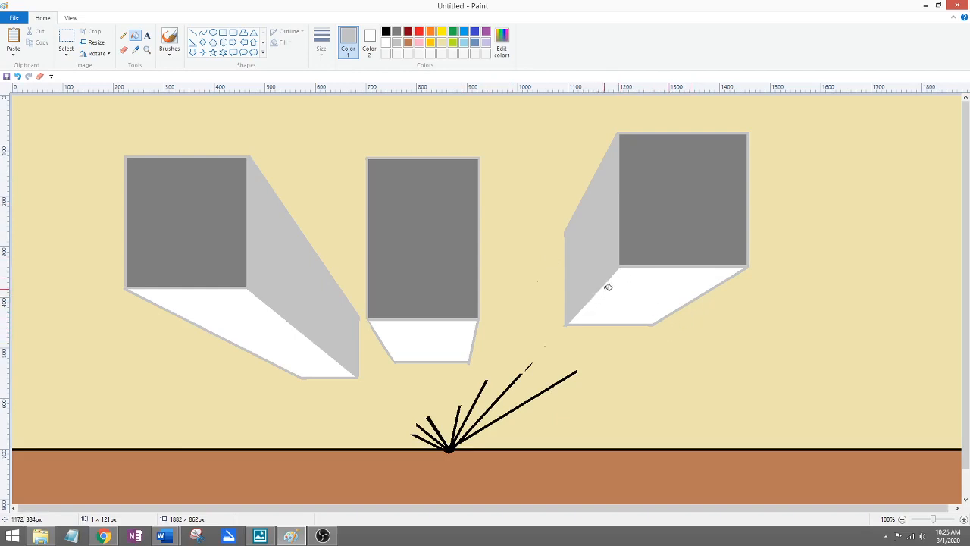
key(ctrl+z)
key(ctrl+z)
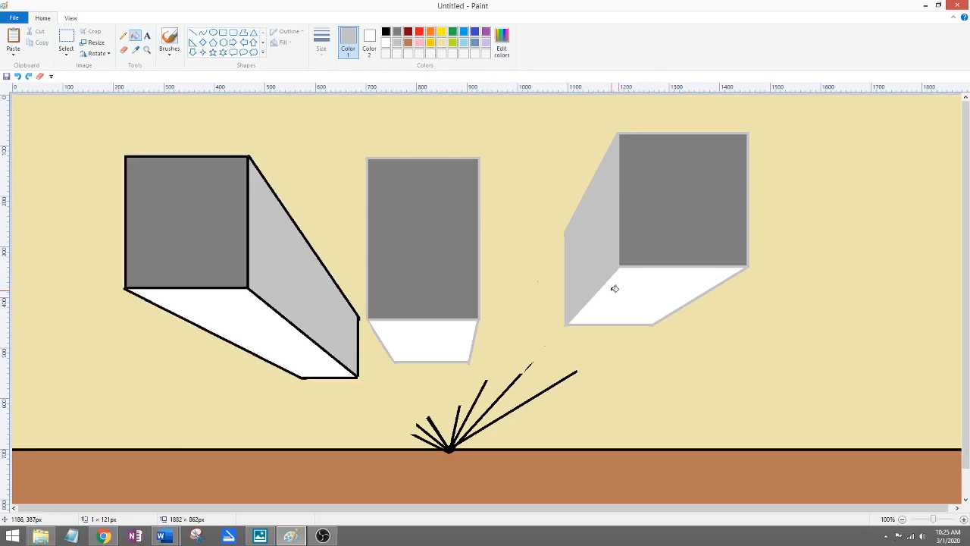
key(ctrl+z)
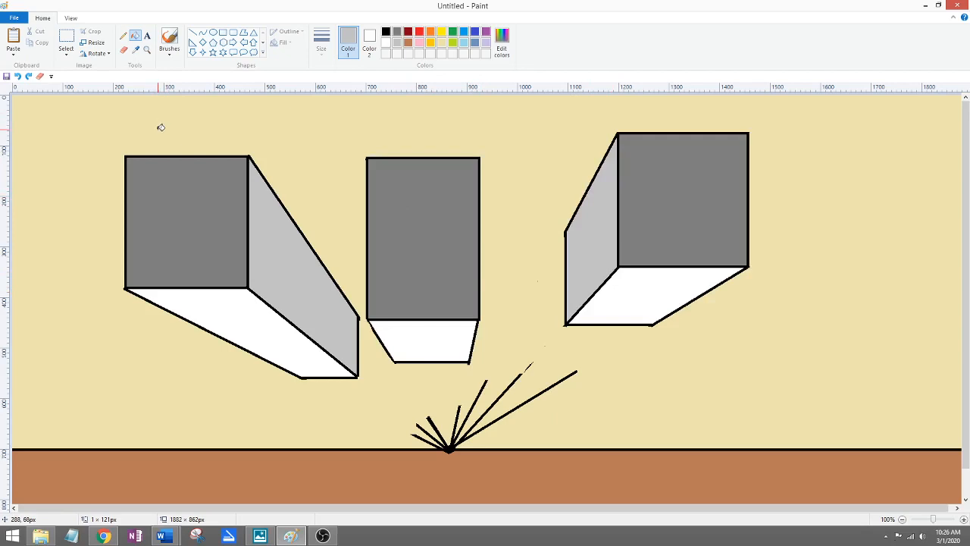
Clear the whole canvas and draw a level black horizon line across its full width, slightly above mid-height.
key(ctrl+a)
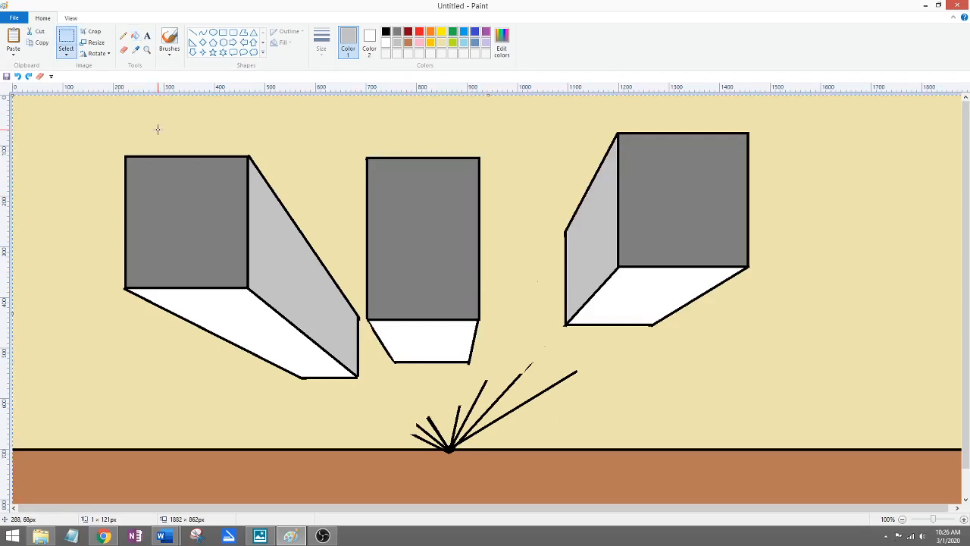
key(Delete)
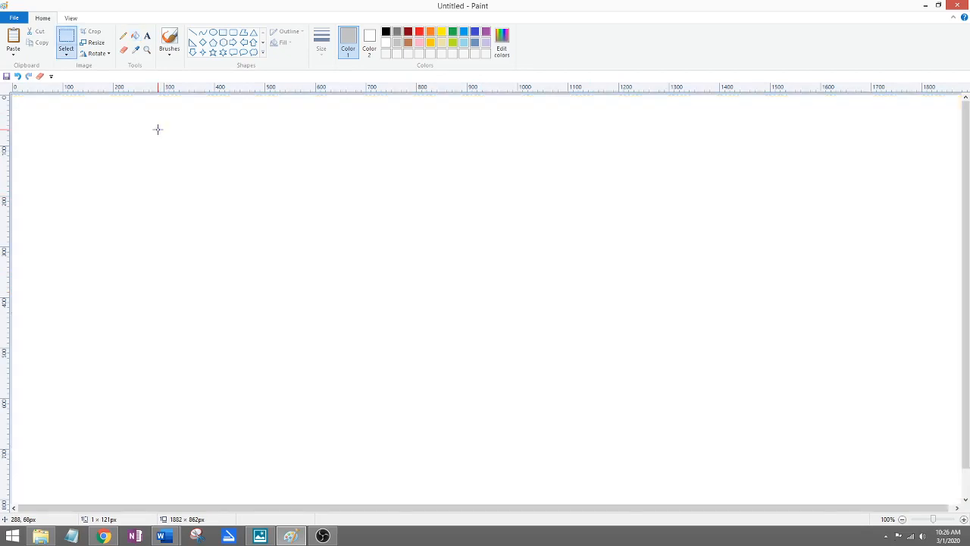
click(192, 33)
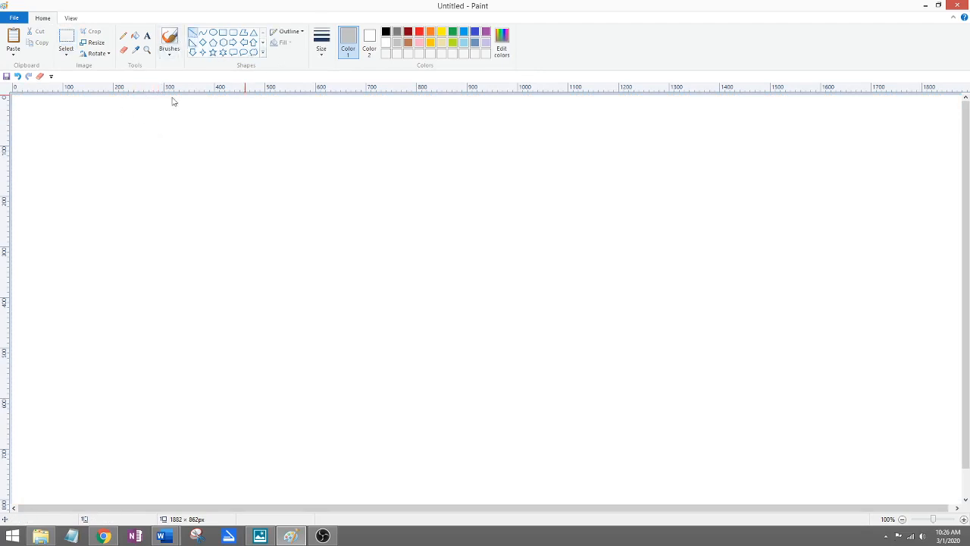
drag(13, 269, 961, 310)
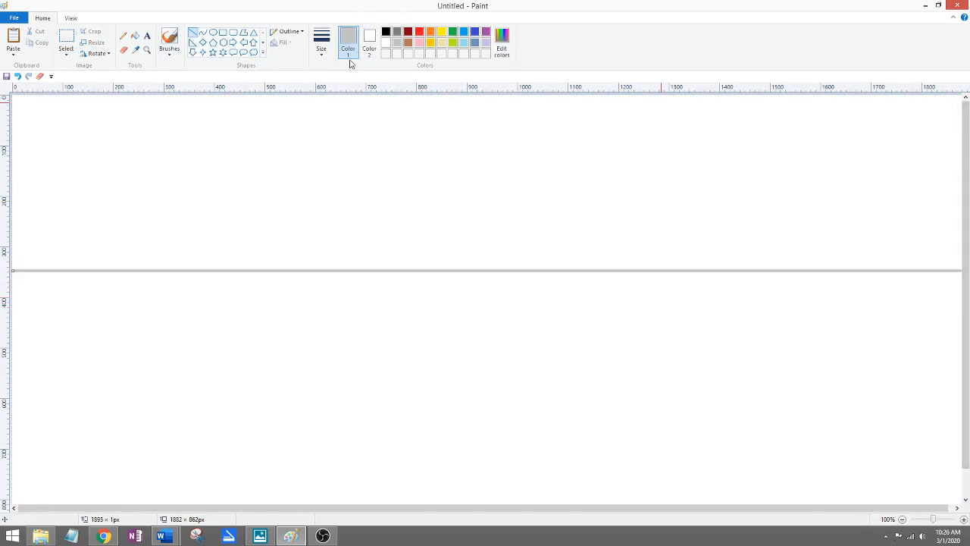
key(ctrl+z)
click(385, 31)
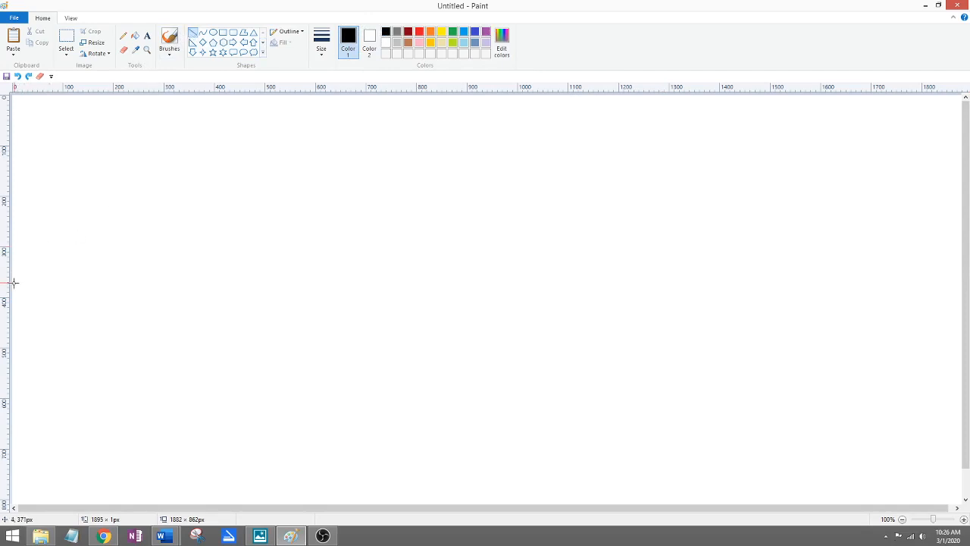
drag(4, 283, 966, 337)
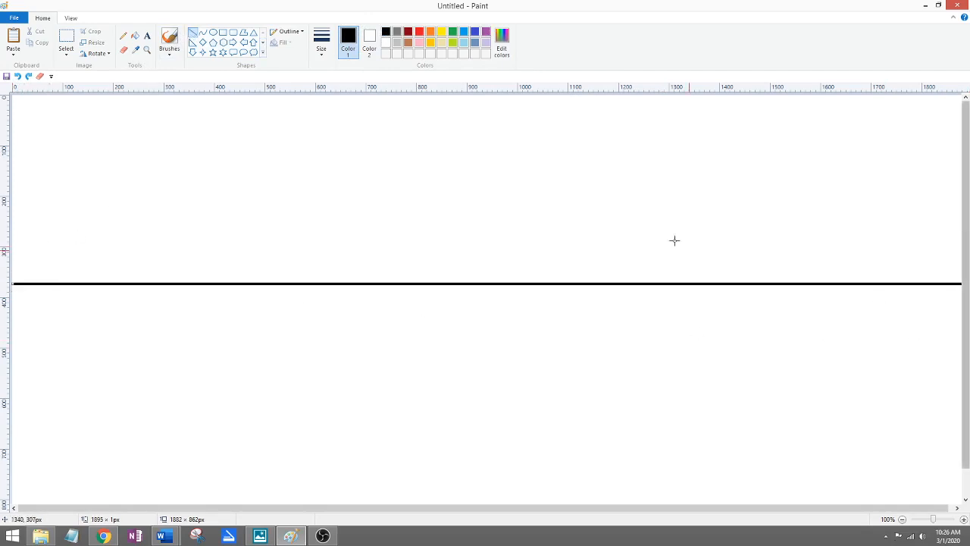
Mark a small vanishing point circle of about 12 × 14 px near the middle of the horizon line.
click(213, 32)
drag(446, 278, 456, 289)
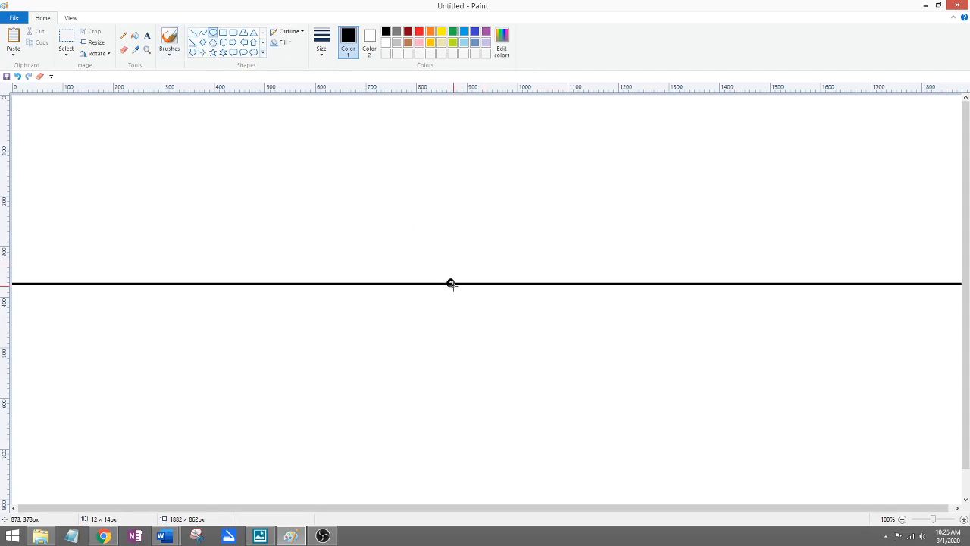
Draw rectangles crossing the horizon: about 396 × 376 px around the vanishing point, 197 × 580 px on the right, and 105 × 296 px on the left.
click(426, 247)
click(223, 32)
drag(352, 192, 552, 381)
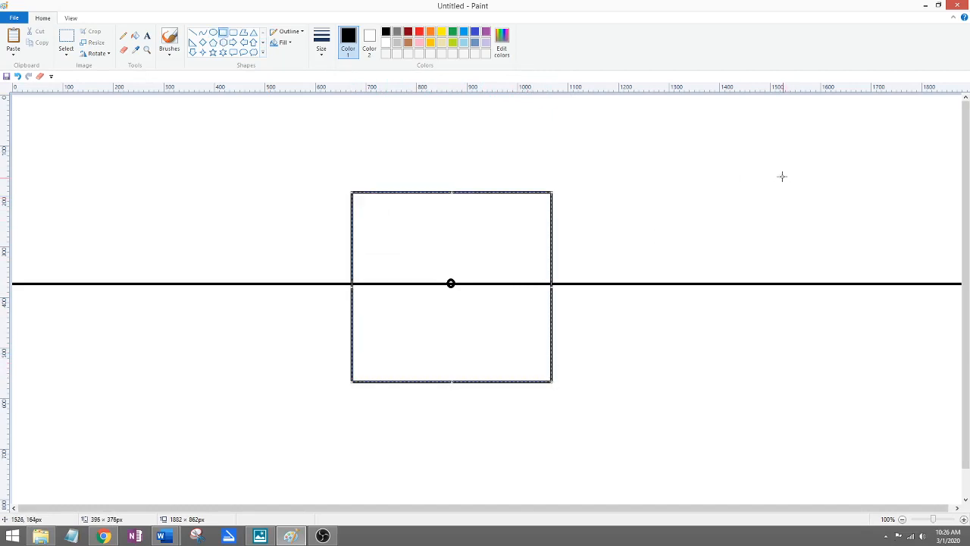
drag(776, 144, 877, 437)
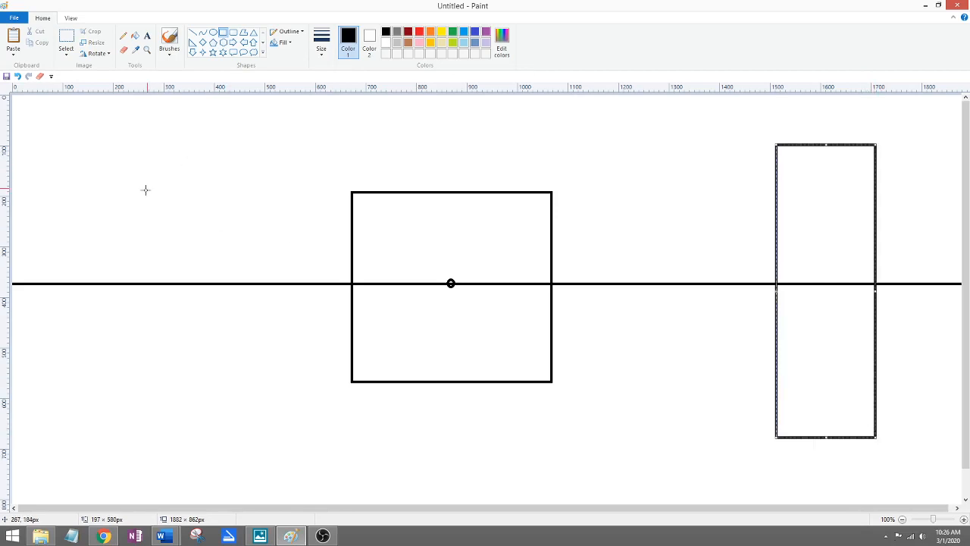
drag(68, 150, 121, 300)
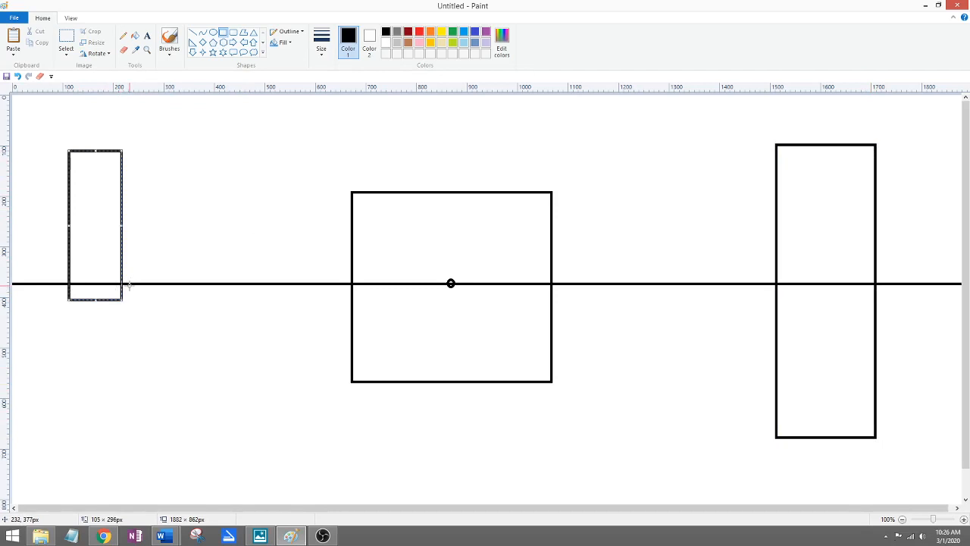
click(189, 219)
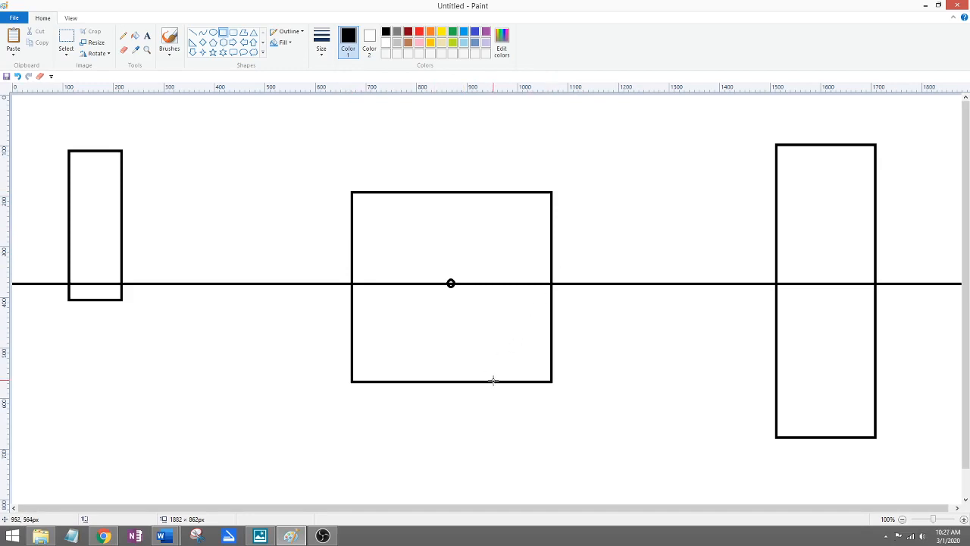
Try erasing the horizon line inside the center rectangle, and undo the erasing.
click(124, 49)
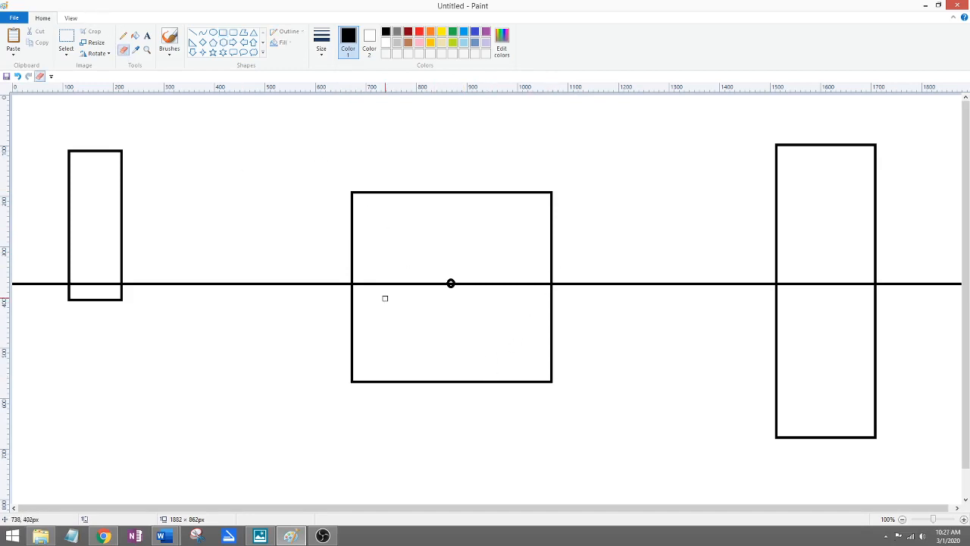
drag(354, 285, 383, 285)
drag(442, 285, 389, 279)
key(ctrl+z)
Draw straight lines from the left rectangle's two right-hand corners to the vanishing point.
click(192, 32)
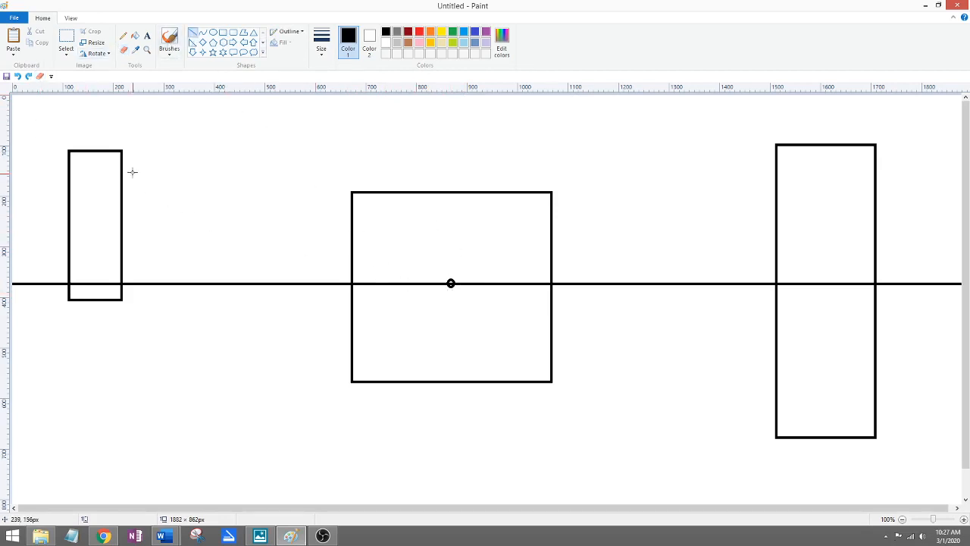
drag(122, 152, 450, 283)
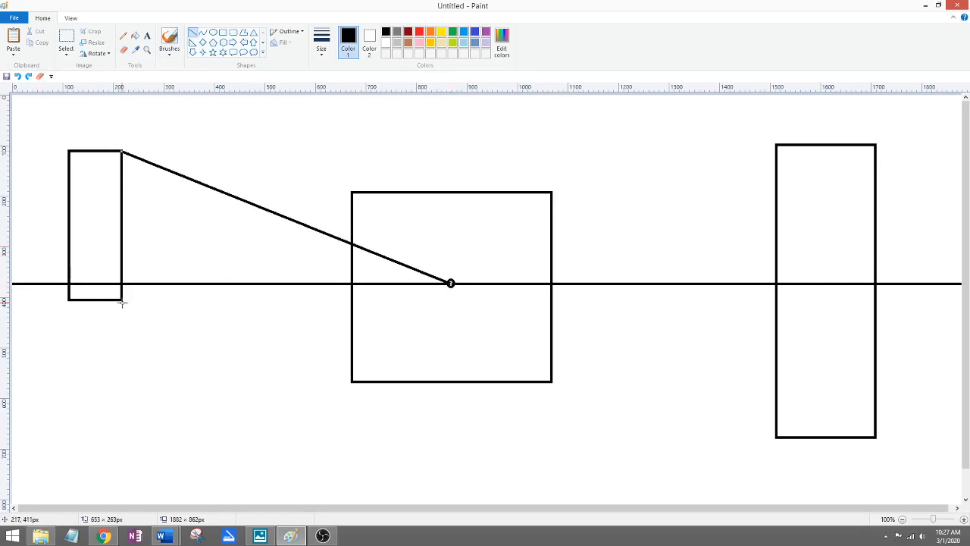
drag(121, 299, 450, 283)
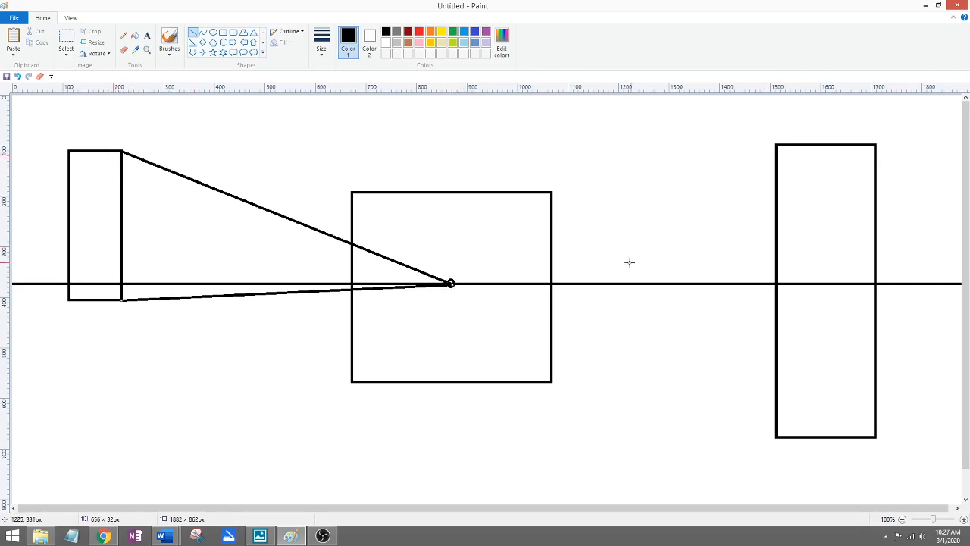
Erase the horizon inside the left rectangle and draw a vertical back edge about 234 px tall between its two receding lines.
click(123, 50)
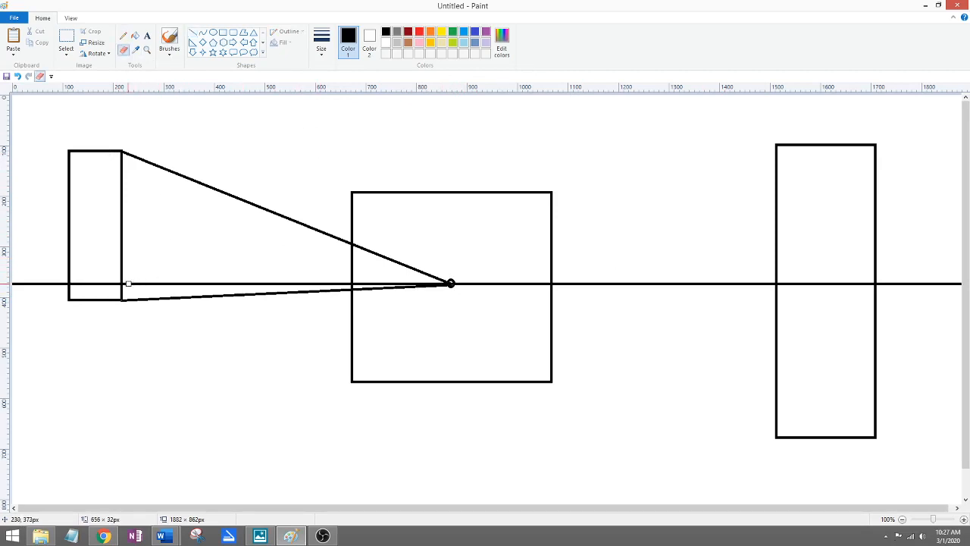
drag(115, 283, 75, 282)
click(193, 32)
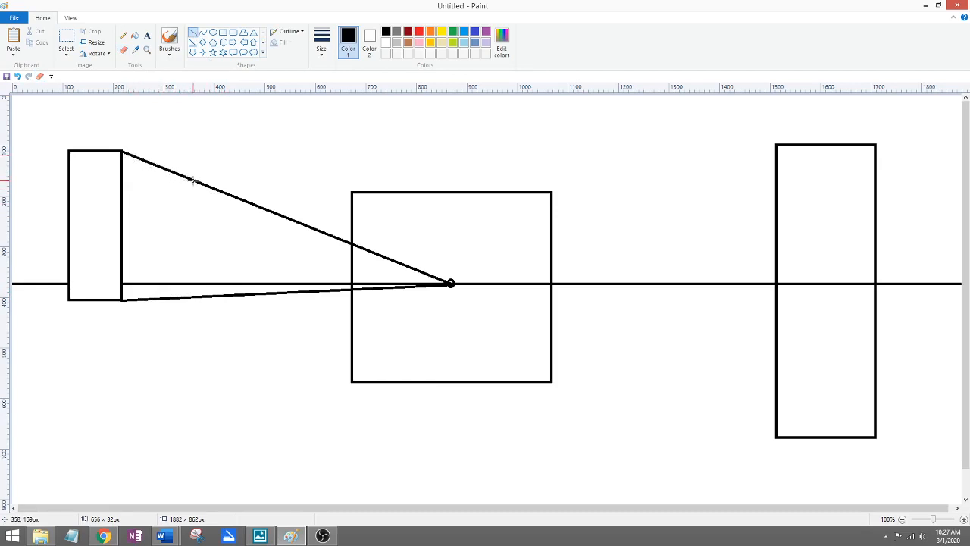
drag(189, 178, 213, 296)
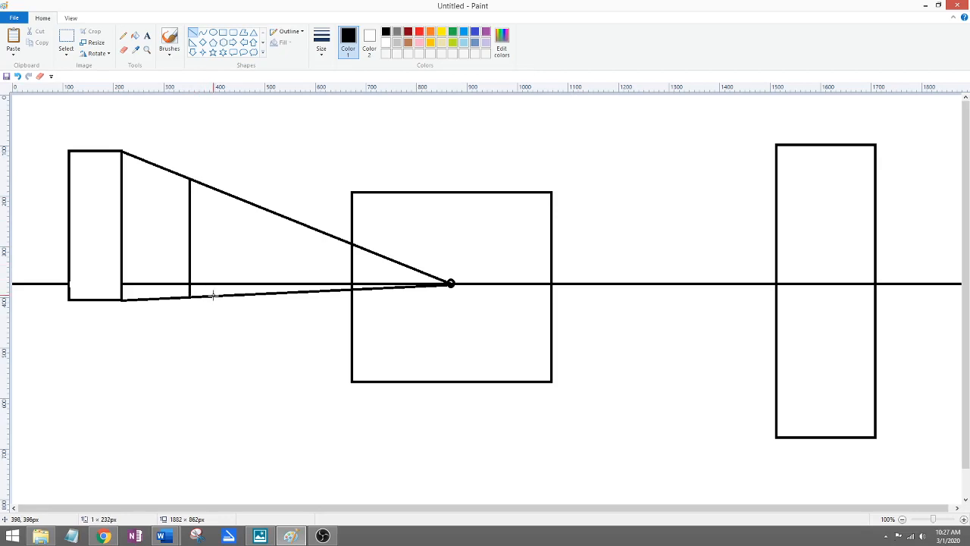
Erase the horizon inside the left box's receding side and part of the guide lines beyond its back edge.
click(123, 50)
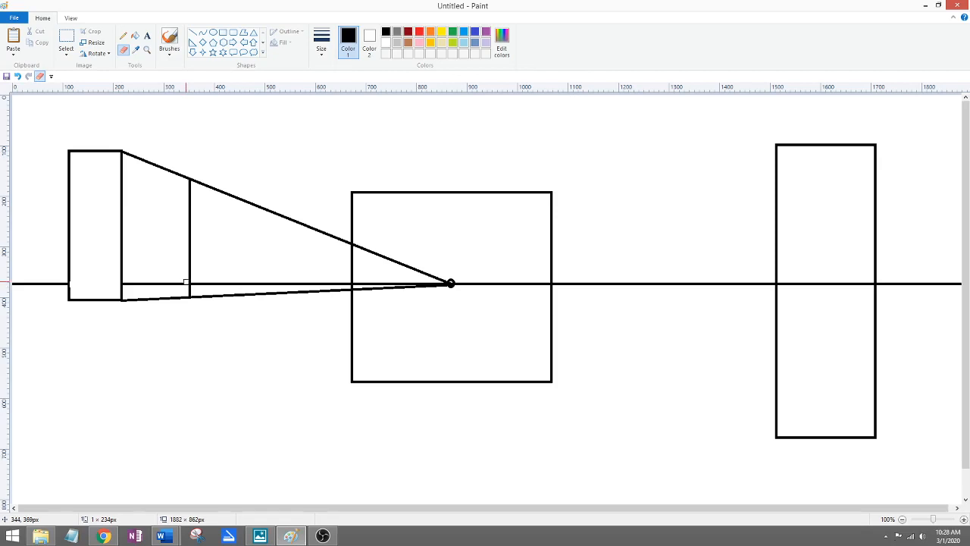
drag(186, 283, 168, 285)
mouse_move(155, 284)
mouse_down()
mouse_move(169, 282)
mouse_move(144, 283)
mouse_up()
drag(192, 178, 292, 219)
mouse_move(196, 297)
mouse_down()
mouse_move(285, 296)
mouse_move(228, 294)
mouse_up()
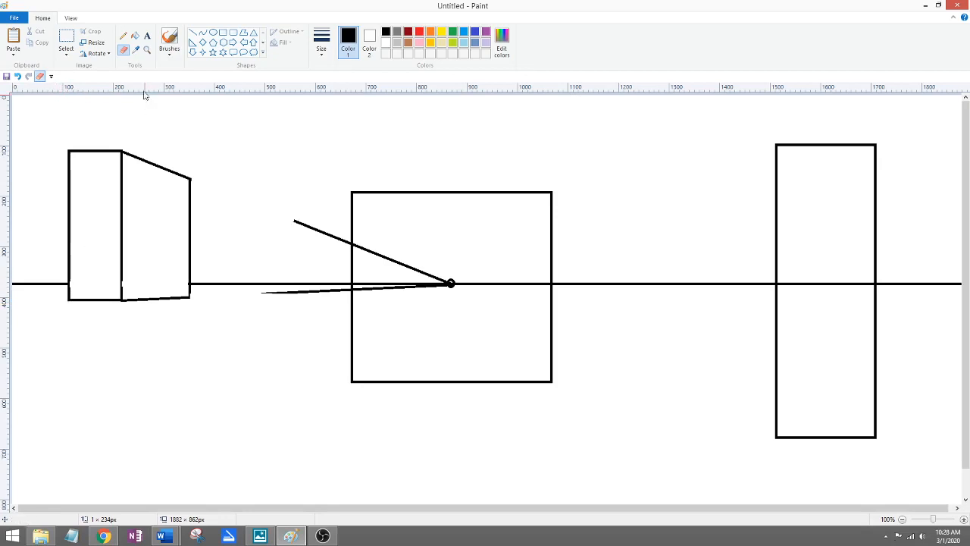
Sketch small pencil arrows on both sides of the left box to mark the gap between its base and the horizon.
click(122, 37)
mouse_move(53, 312)
mouse_down()
mouse_move(55, 286)
mouse_move(57, 297)
mouse_up()
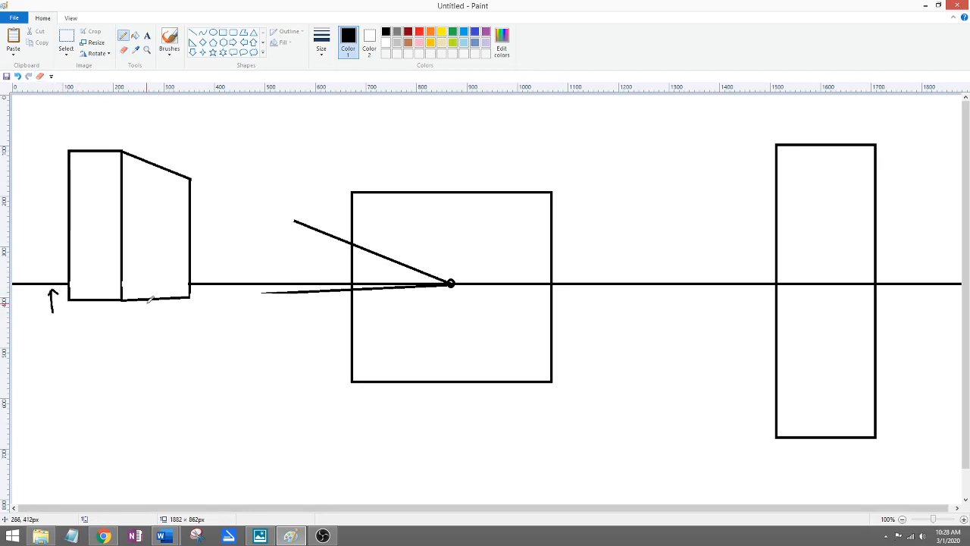
drag(207, 298, 225, 298)
drag(210, 290, 219, 295)
Sketch a tall double-headed arrow from the horizon to the right rectangle's base, and undo it.
drag(751, 287, 769, 439)
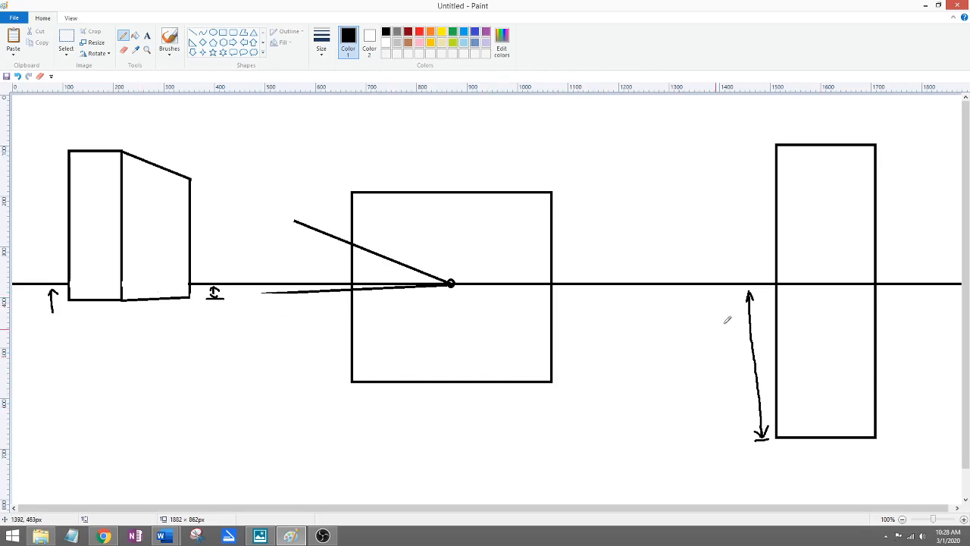
key(ctrl+z)
key(ctrl+z)
key(ctrl+z)
key(ctrl+z)
key(ctrl+z)
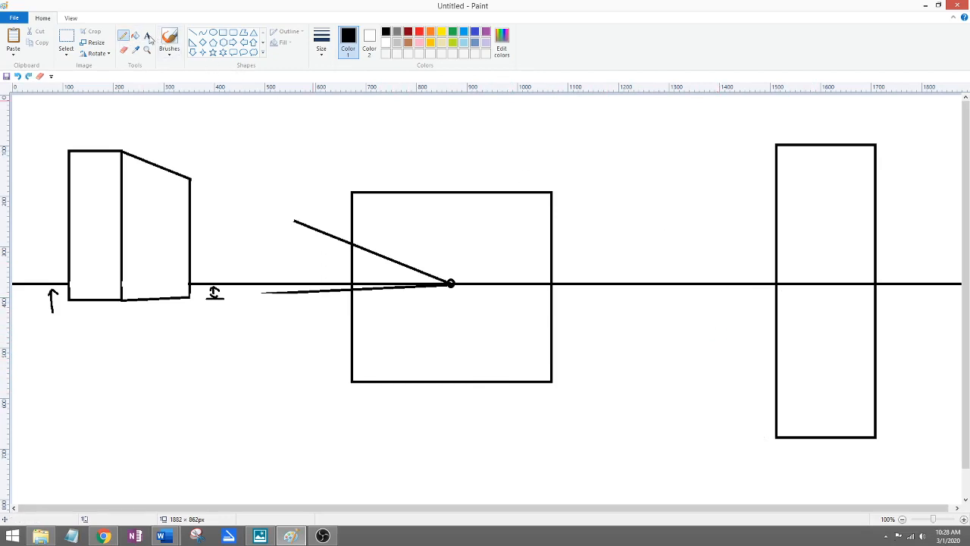
Draw straight lines from the right rectangle's two left-hand corners to the vanishing point.
click(192, 33)
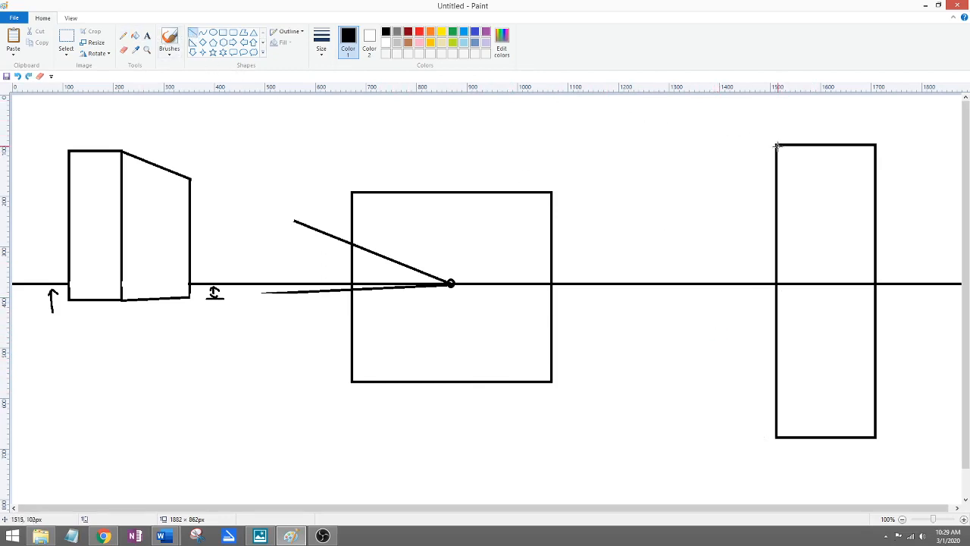
drag(777, 144, 451, 282)
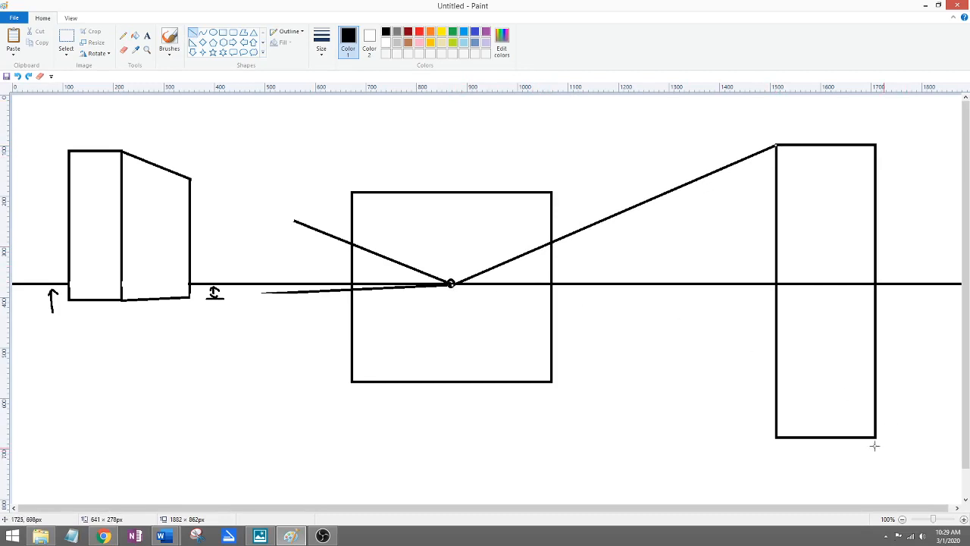
mouse_move(776, 437)
mouse_down()
mouse_move(596, 340)
mouse_move(451, 282)
mouse_up()
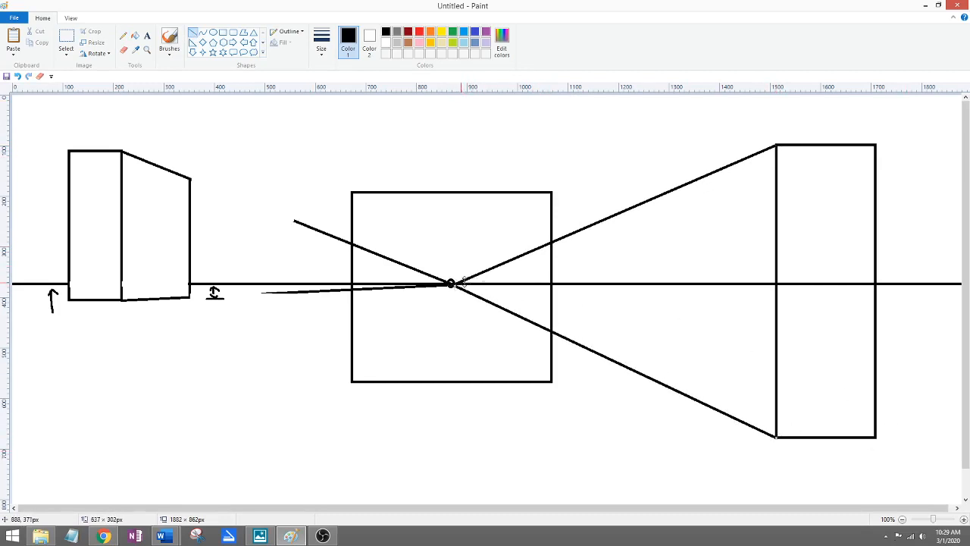
Erase the horizon inside the right rectangle and draw a vertical back edge about 375 px tall between its two receding lines.
click(123, 49)
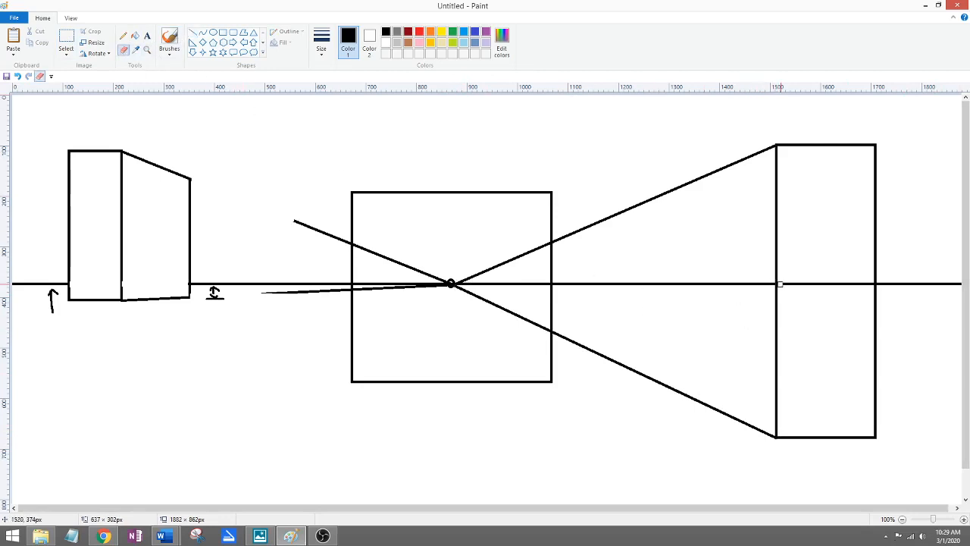
drag(779, 285, 870, 283)
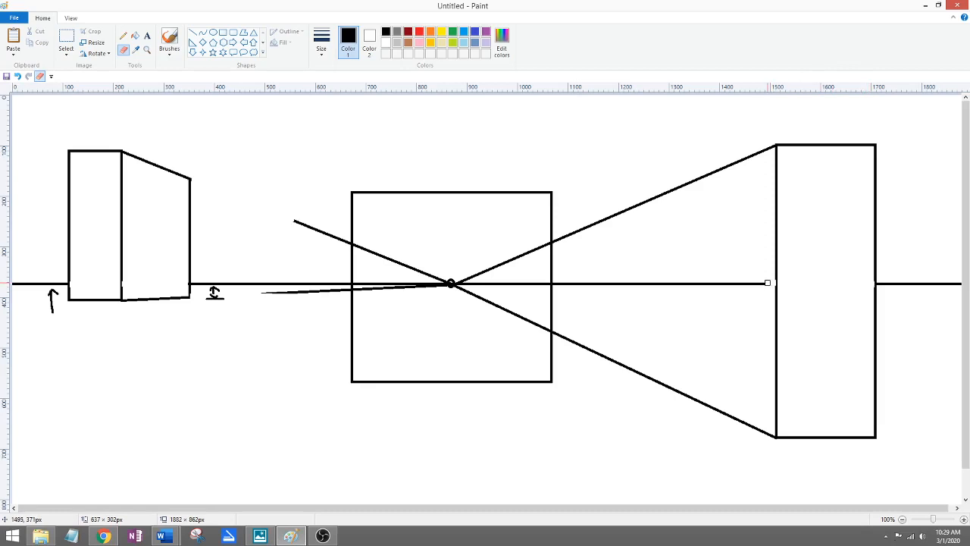
mouse_move(768, 283)
mouse_down()
mouse_move(673, 285)
mouse_move(702, 283)
mouse_up()
key(ctrl+z)
click(194, 33)
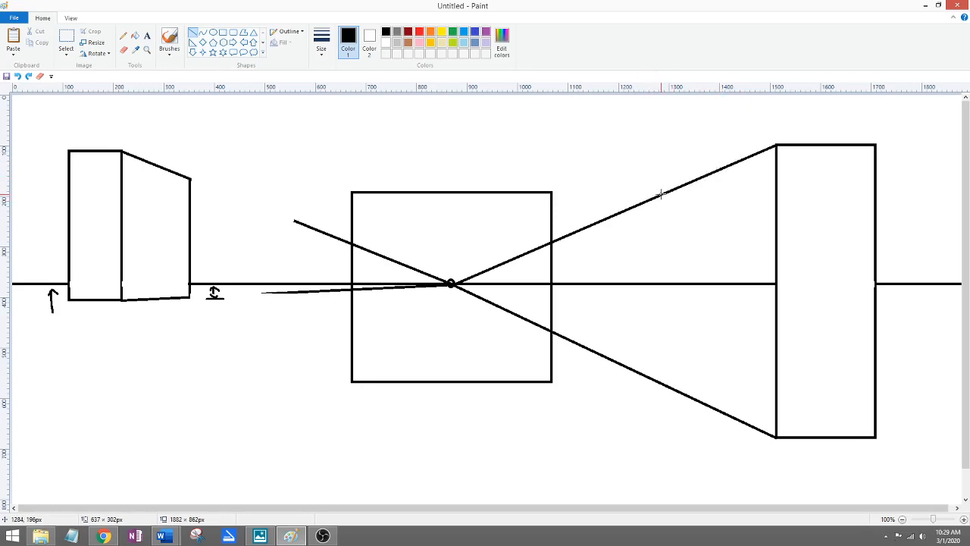
drag(661, 195, 646, 383)
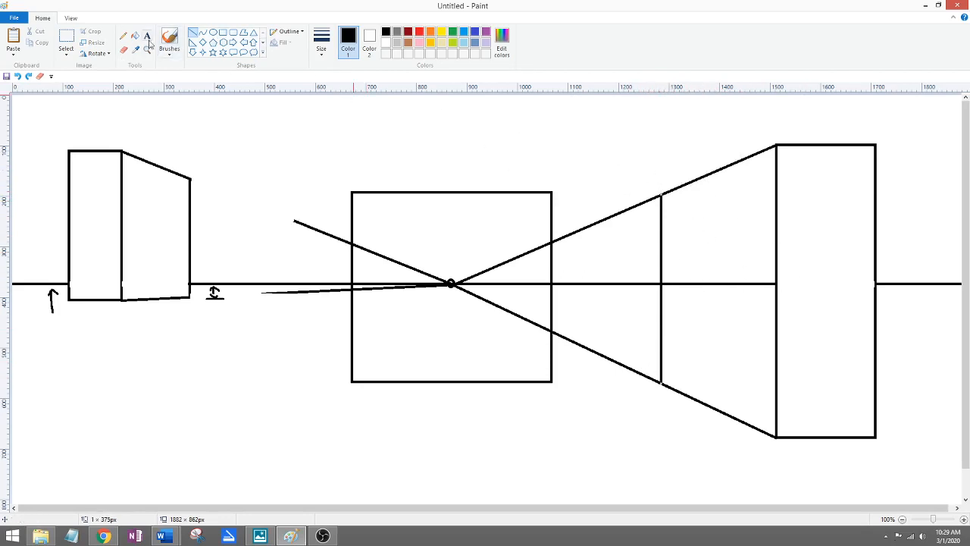
Erase the horizon inside the right box's receding side and the guide lines between its back edge and the center rectangle.
click(124, 49)
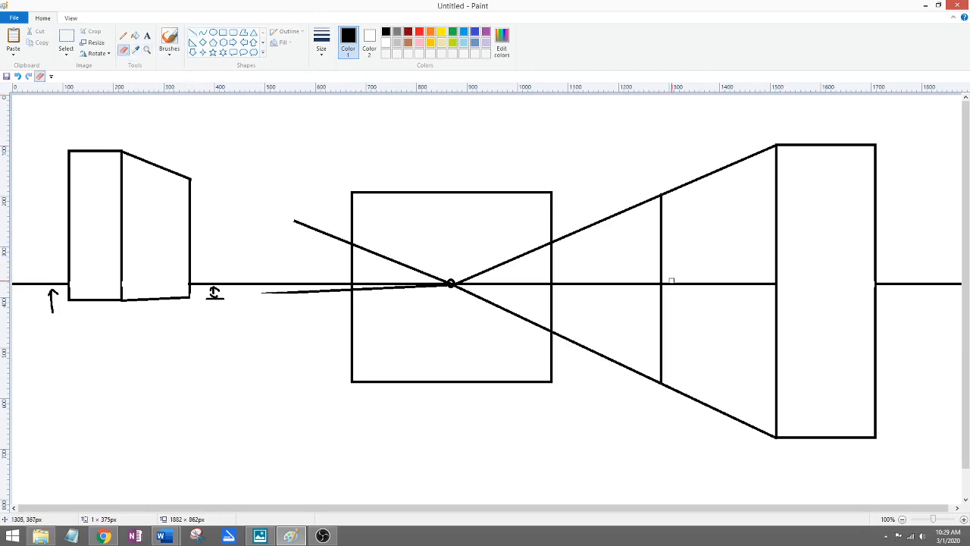
drag(666, 283, 772, 283)
drag(657, 196, 558, 241)
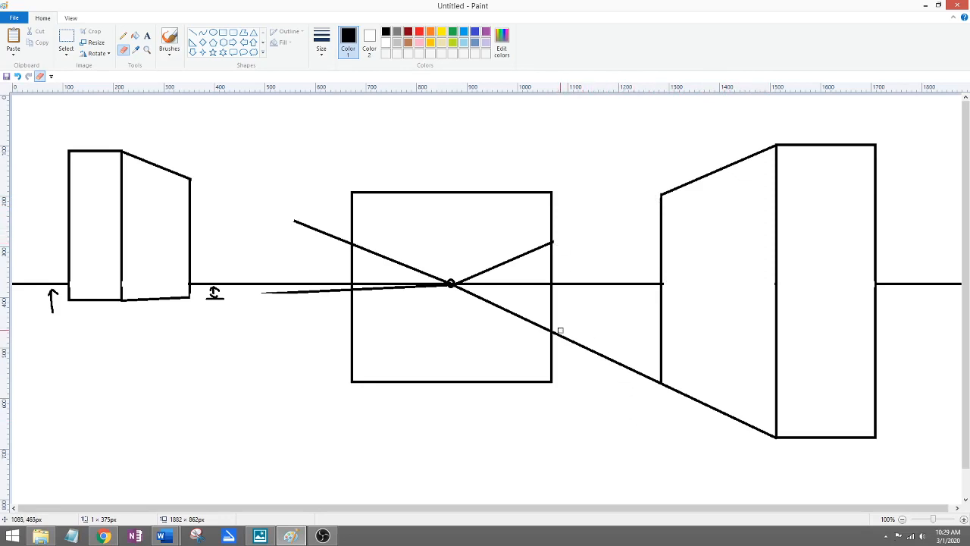
drag(556, 332, 649, 378)
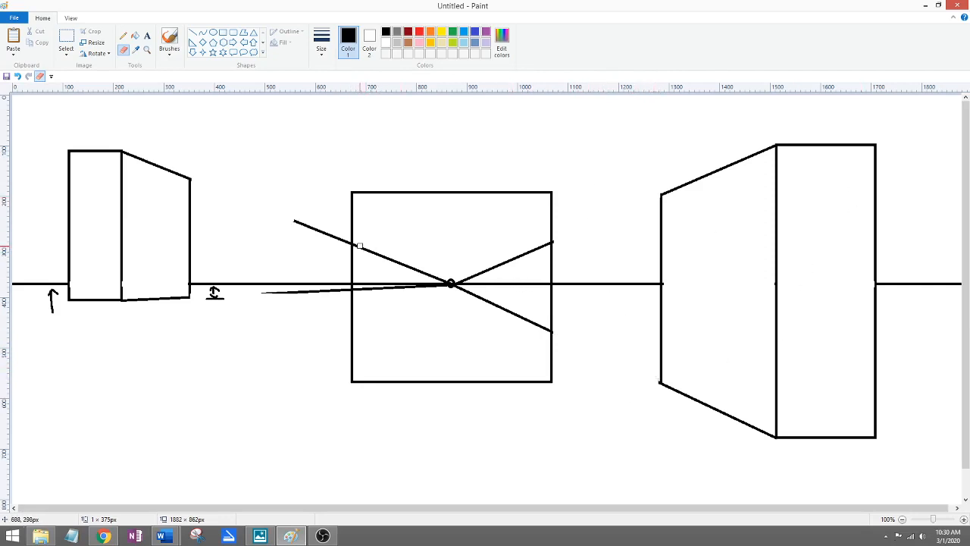
Erase the leftover guide lines, vanishing point and horizon inside the center rectangle, plus the arrows beside the left box.
drag(348, 243, 289, 220)
drag(254, 290, 347, 290)
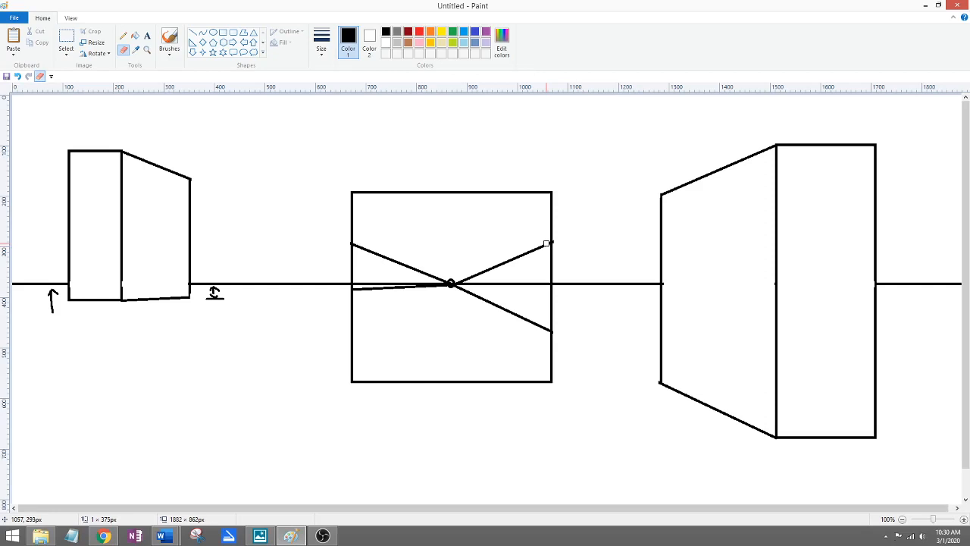
mouse_move(546, 243)
mouse_down()
mouse_move(454, 282)
mouse_move(356, 289)
mouse_move(463, 290)
mouse_move(357, 245)
mouse_move(365, 283)
mouse_up()
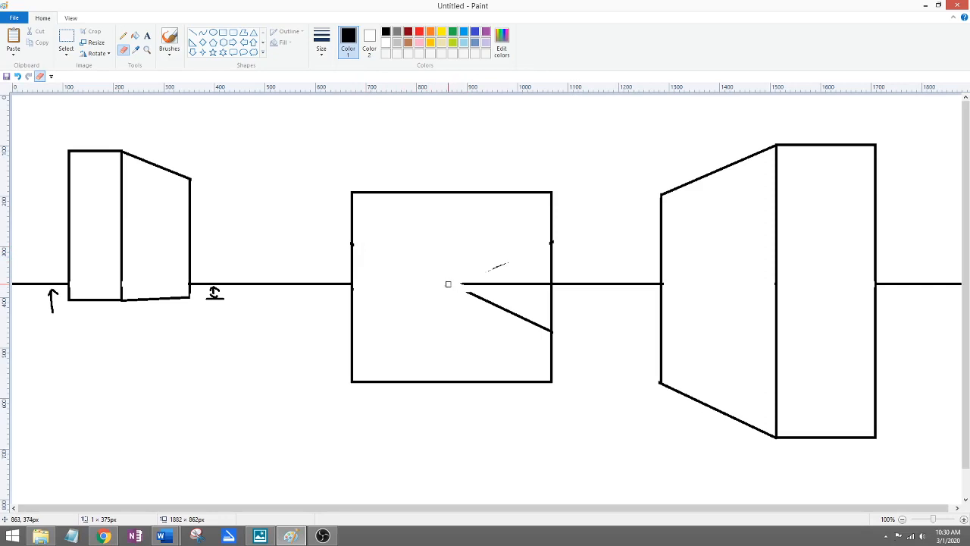
mouse_move(448, 284)
mouse_down()
mouse_move(548, 283)
mouse_move(472, 281)
mouse_move(533, 286)
mouse_move(519, 269)
mouse_move(480, 275)
mouse_move(469, 292)
mouse_move(546, 331)
mouse_up()
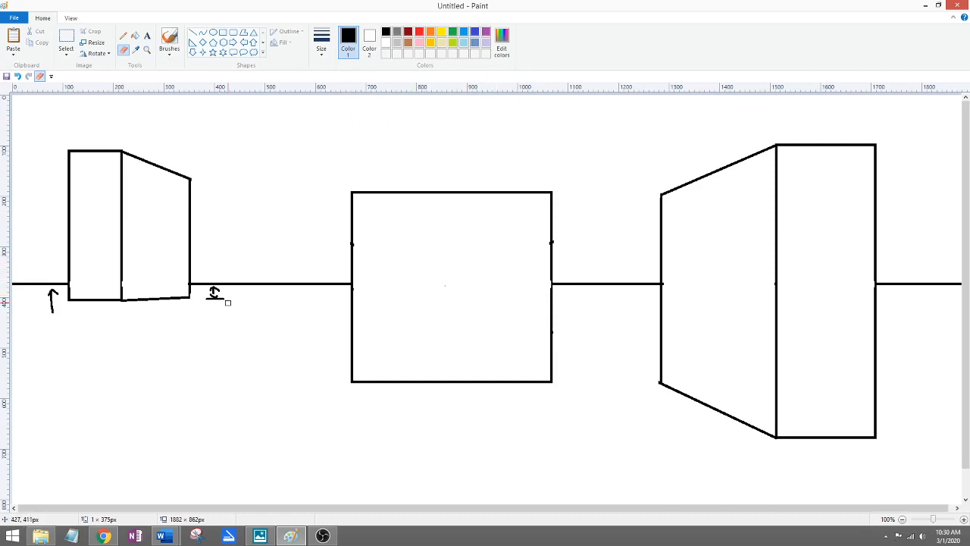
mouse_move(228, 303)
mouse_down()
mouse_move(207, 298)
mouse_move(212, 289)
mouse_up()
mouse_move(58, 294)
mouse_down()
mouse_move(51, 308)
mouse_move(54, 291)
mouse_up()
Fill the front faces of all three boxes with dark gray.
click(135, 36)
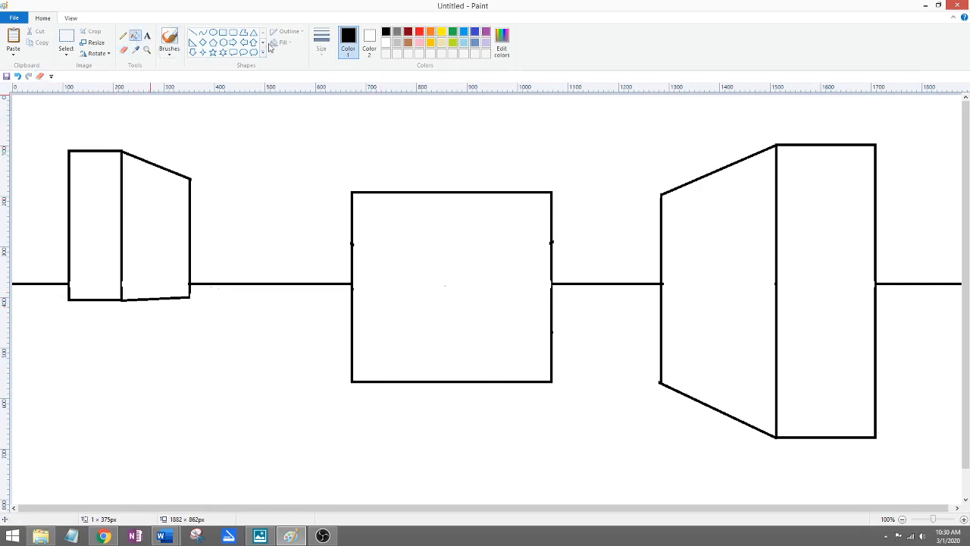
click(396, 32)
click(114, 238)
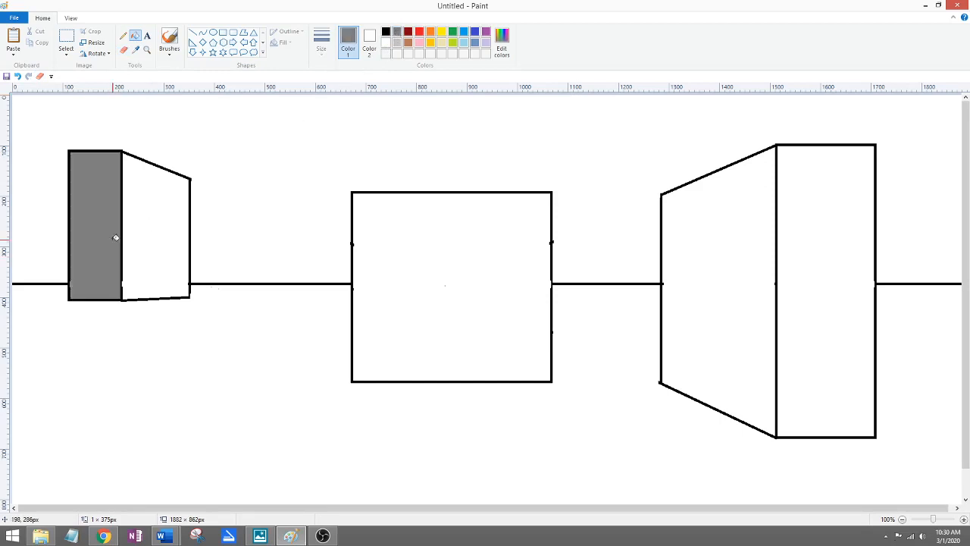
click(381, 282)
click(852, 280)
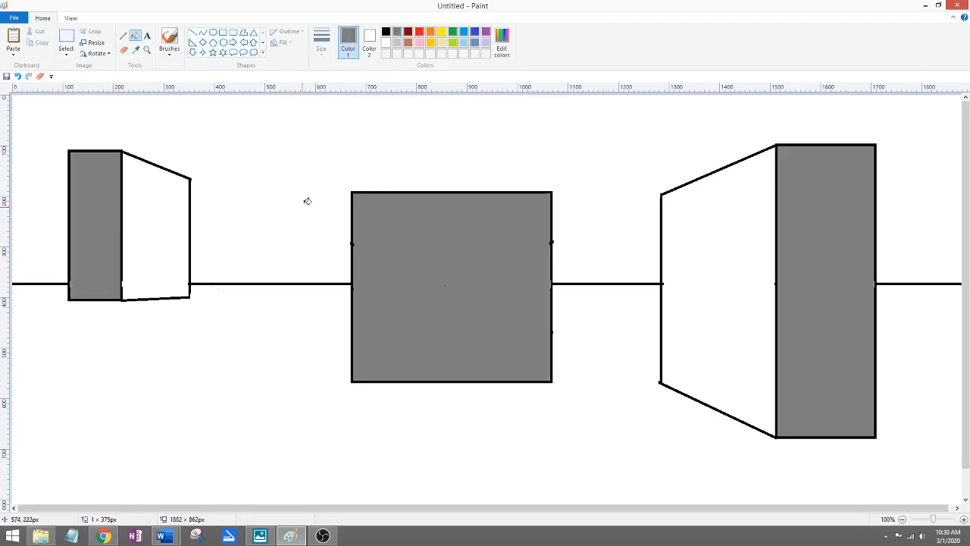
Fill the ground below the horizon with light yellow and the sky above it with light turquoise.
click(441, 43)
click(292, 354)
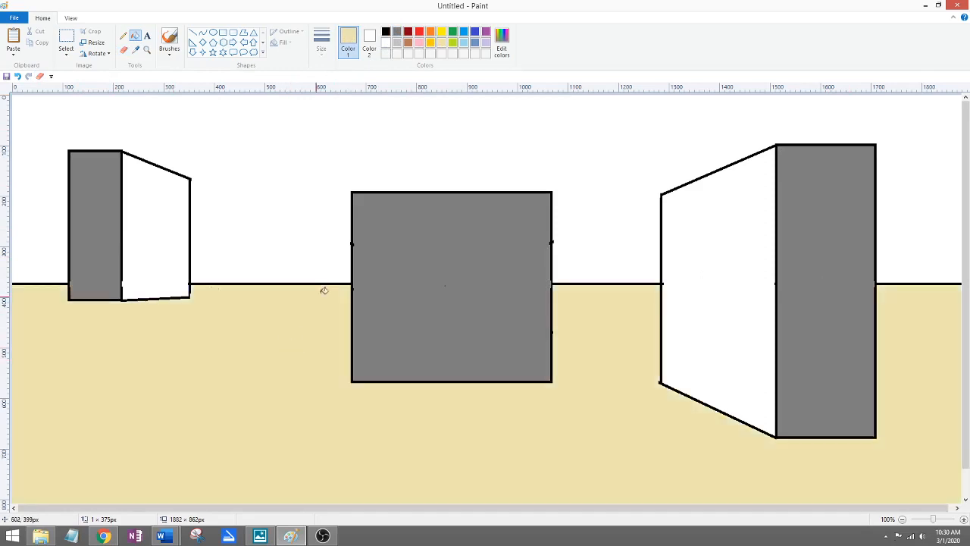
click(463, 44)
click(377, 173)
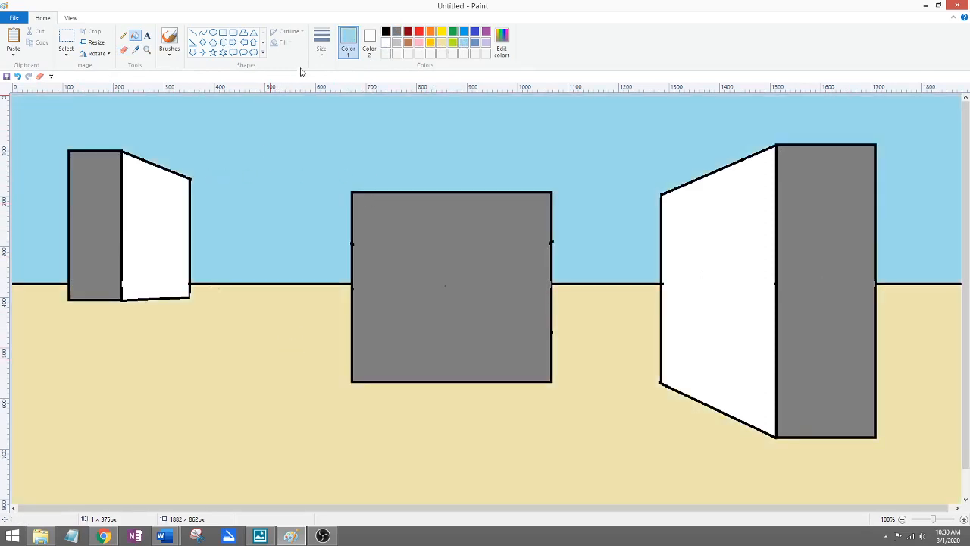
Fill the receding sides of the left and right boxes with light gray.
click(397, 43)
click(173, 205)
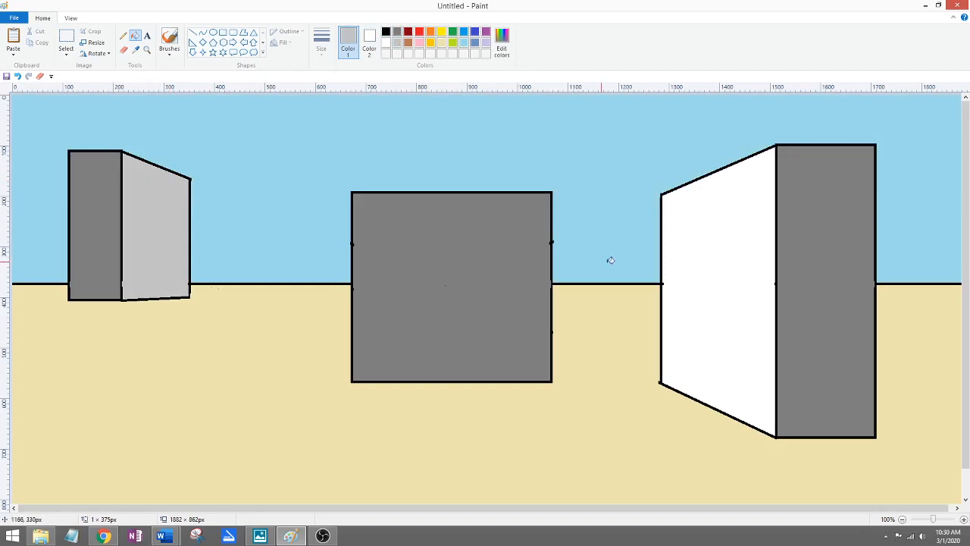
click(721, 257)
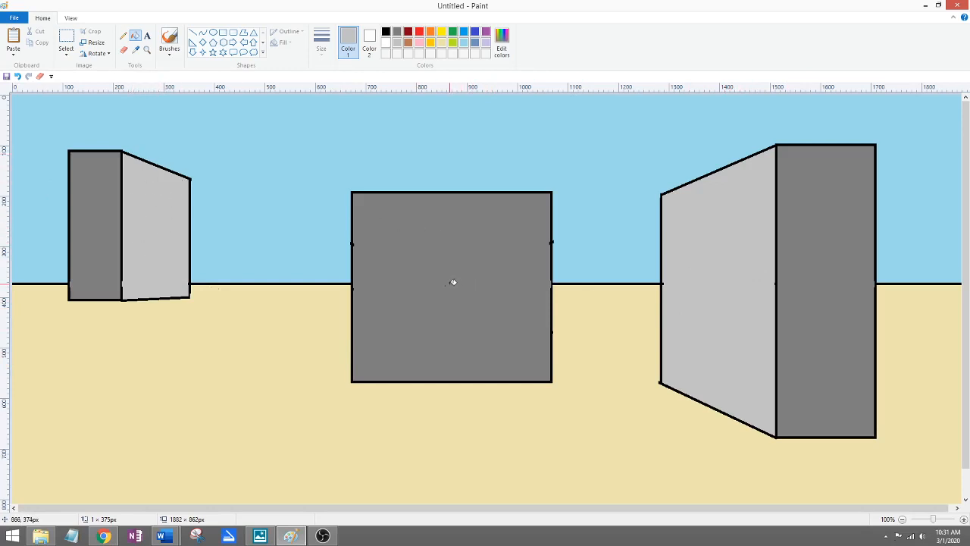
Select the entire finished drawing and delete it to leave a blank canvas.
click(123, 35)
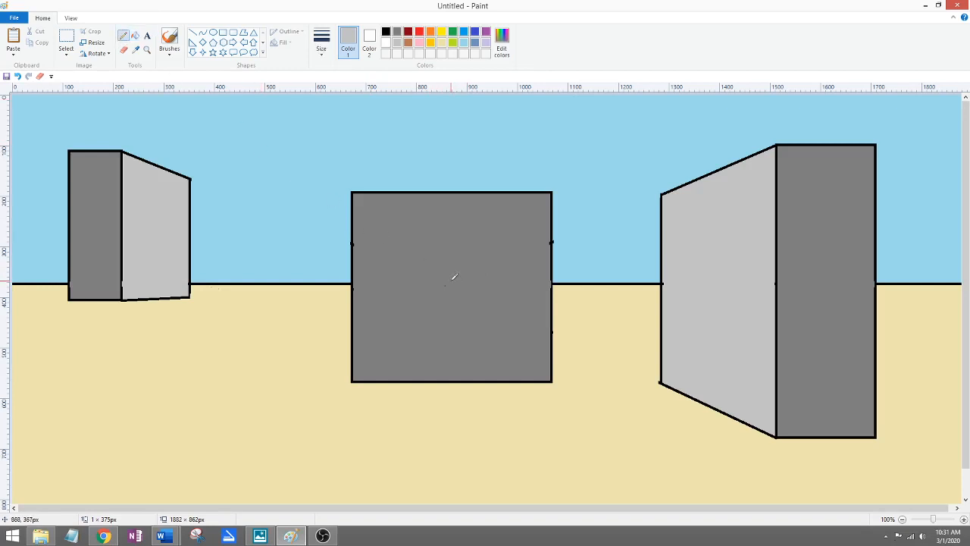
drag(453, 280, 453, 283)
key(ctrl+a)
key(Delete)
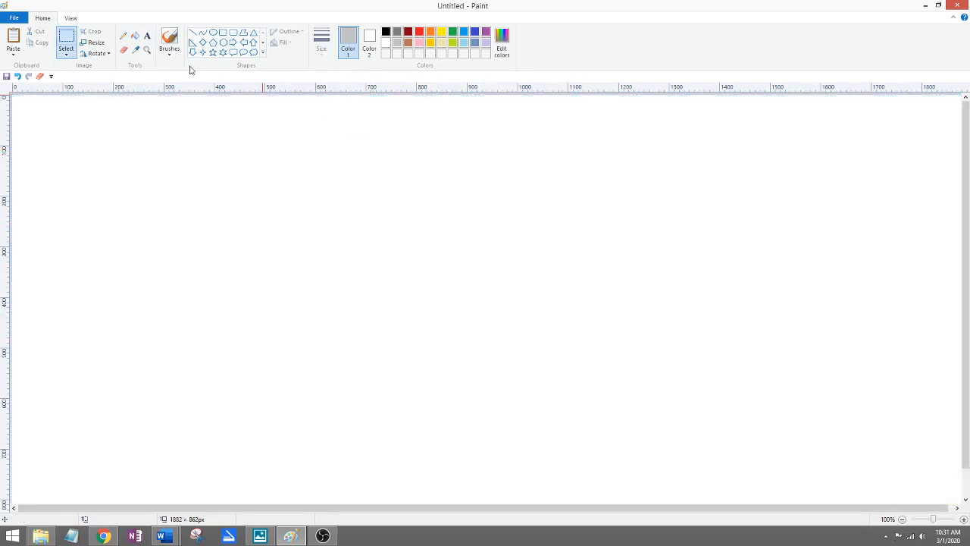
Draw a black horizontal horizon line across the blank canvas and a small circle near its middle as the vanishing point.
click(193, 33)
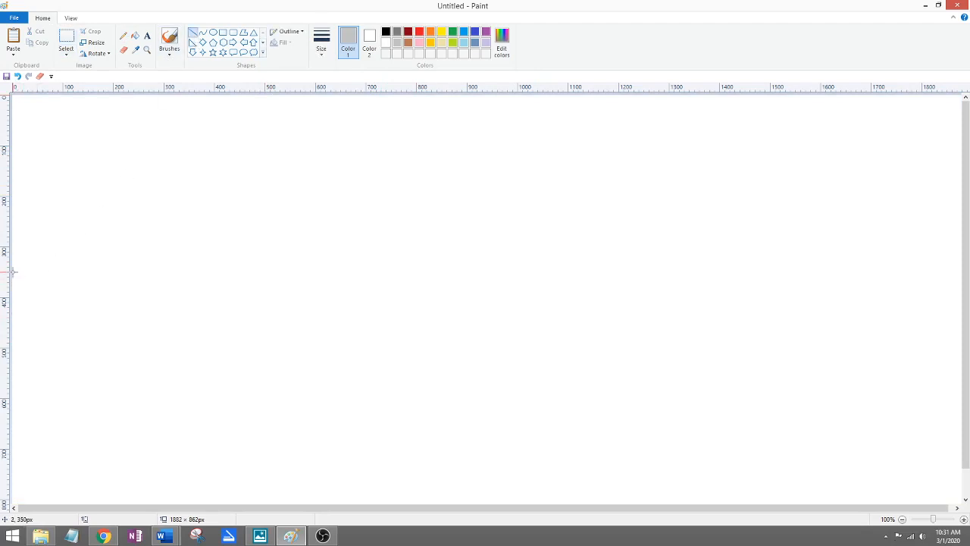
drag(12, 272, 891, 368)
key(ctrl+z)
click(386, 32)
mouse_move(12, 272)
mouse_down()
mouse_move(680, 331)
mouse_move(918, 323)
mouse_up()
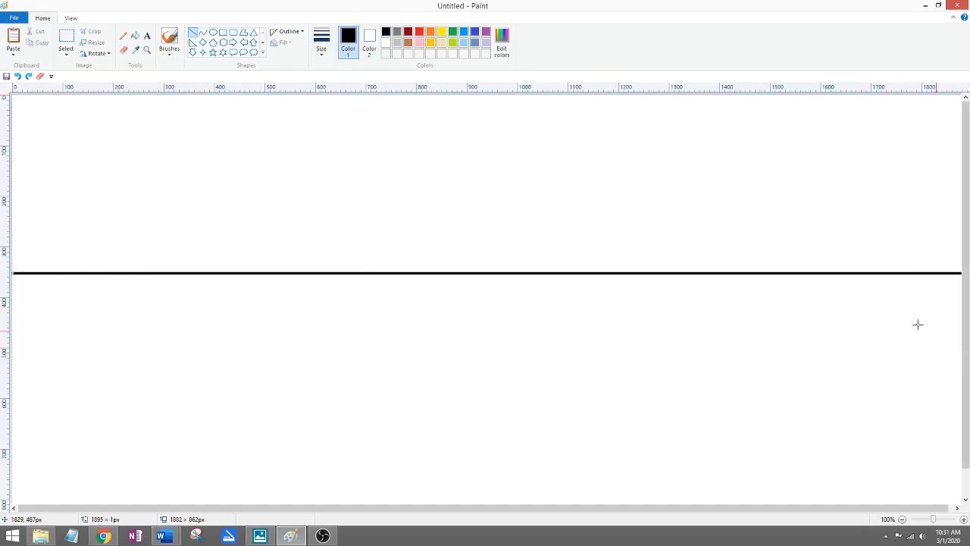
click(223, 32)
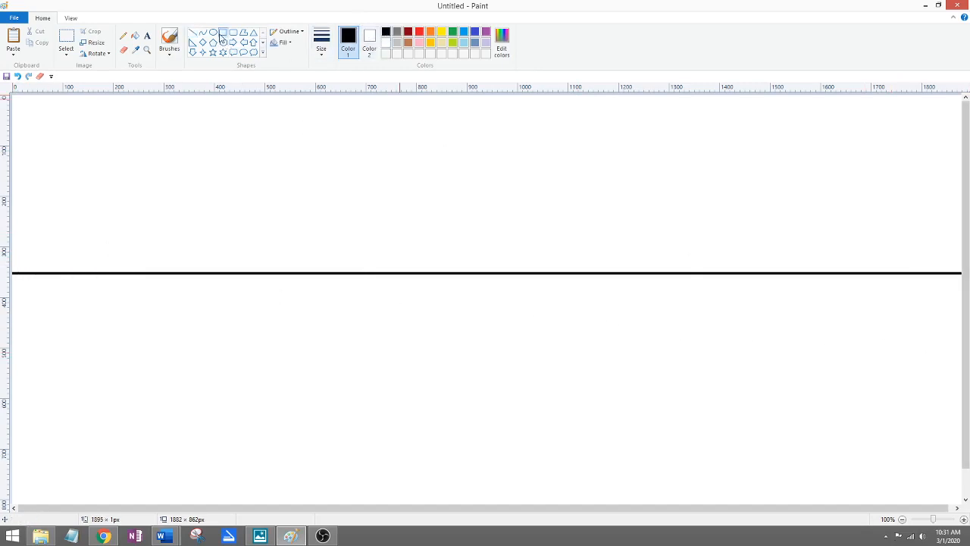
click(213, 32)
drag(437, 269, 450, 281)
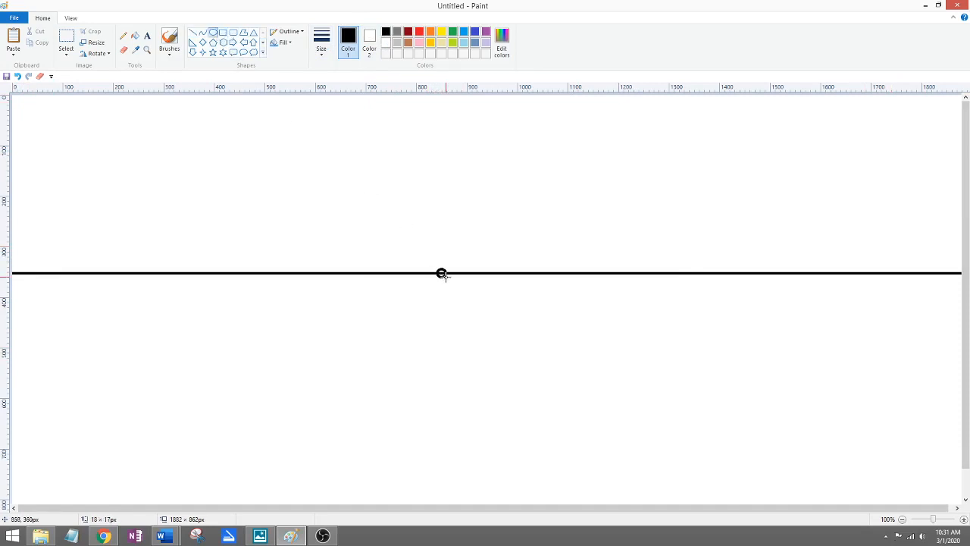
Draw a large rectangle about 535 by 550 px around the vanishing point, crossing the horizon.
click(224, 34)
drag(310, 143, 581, 422)
click(639, 236)
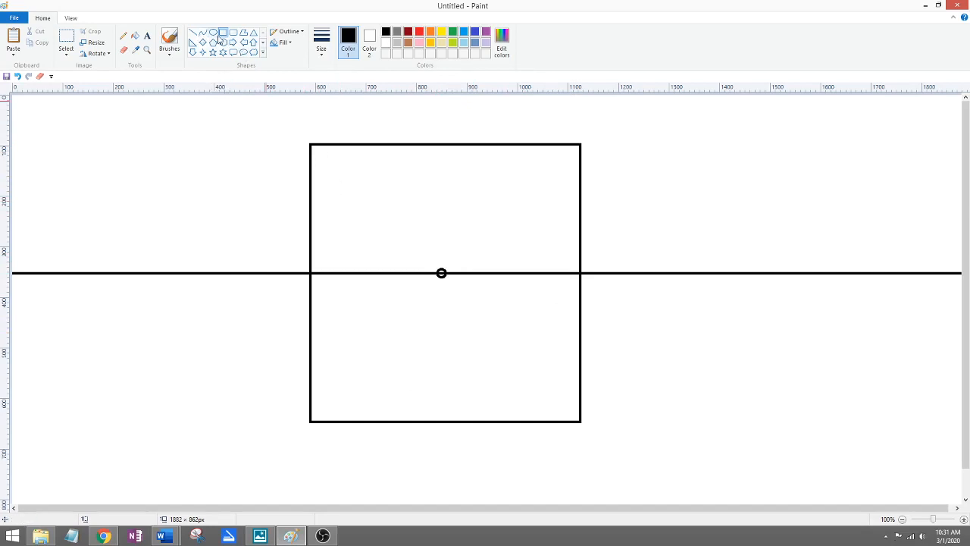
Draw guide lines from the vanishing point to all four corners of the large center rectangle.
click(192, 33)
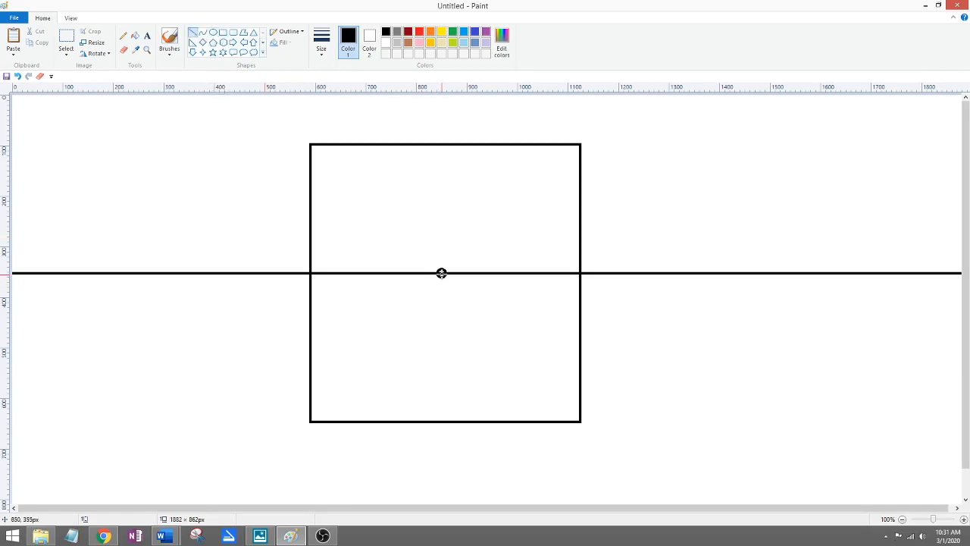
drag(442, 273, 312, 145)
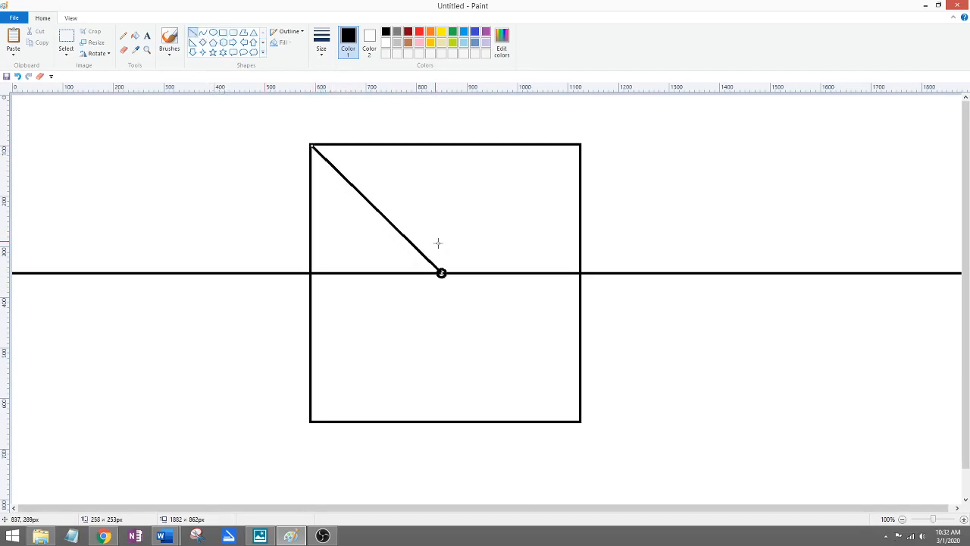
click(450, 262)
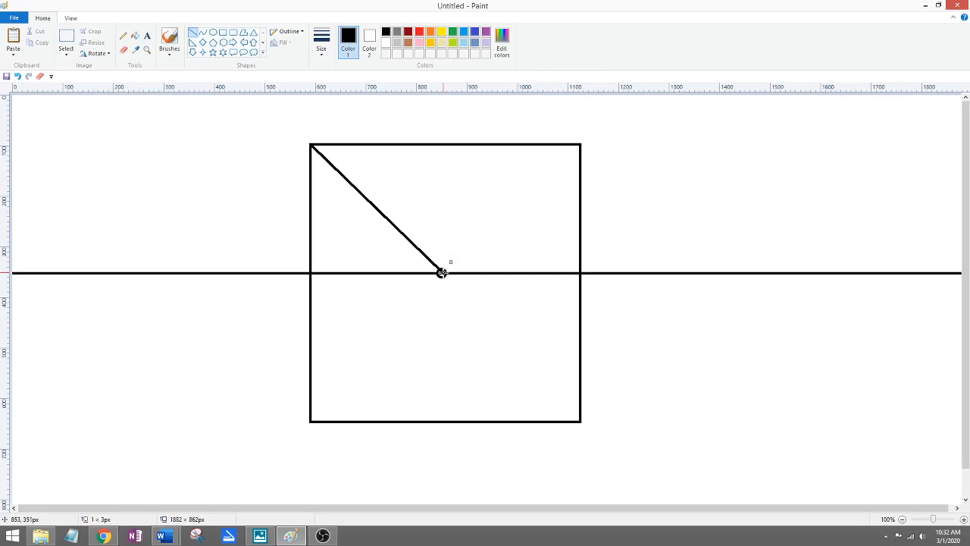
mouse_move(448, 265)
mouse_down()
mouse_move(543, 195)
mouse_move(579, 144)
mouse_up()
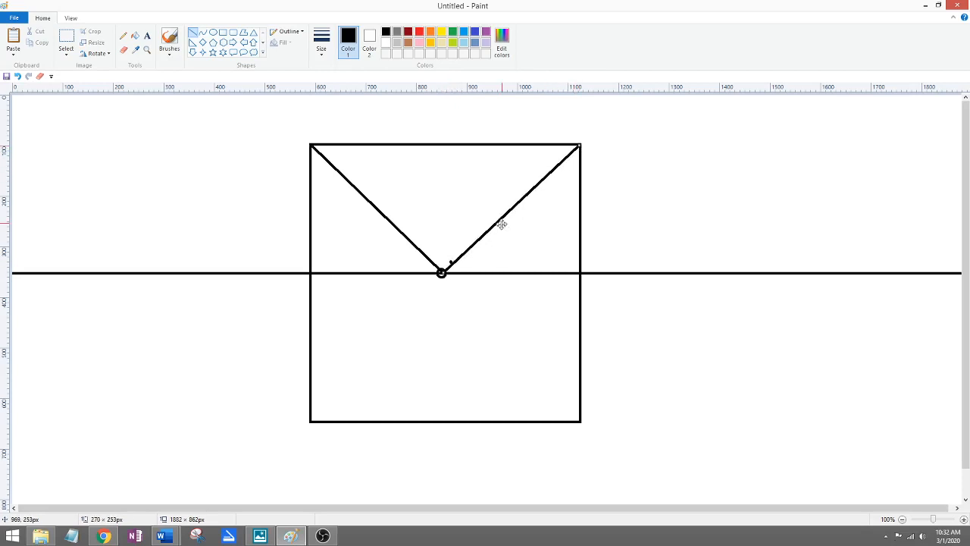
mouse_move(442, 273)
mouse_down()
mouse_move(253, 455)
mouse_move(308, 432)
mouse_move(310, 419)
mouse_up()
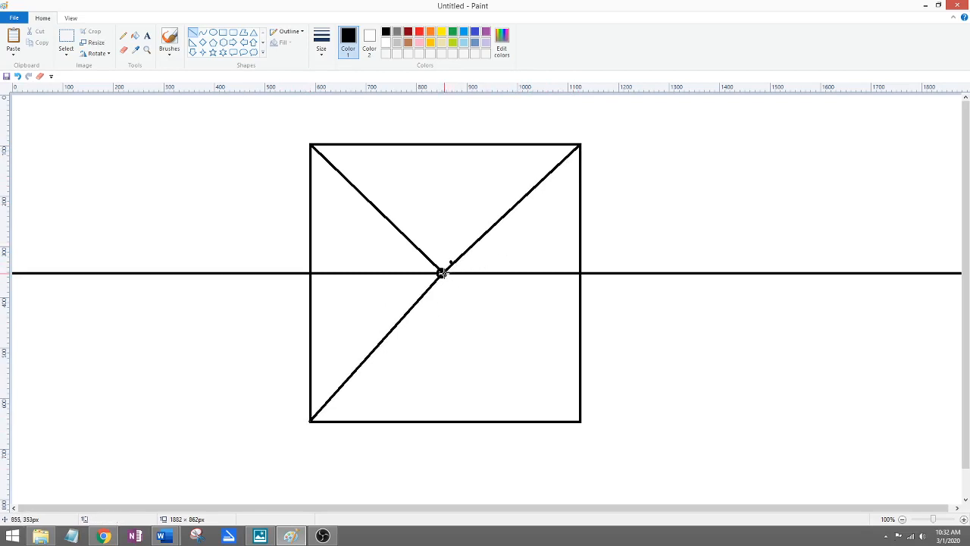
drag(443, 273, 581, 421)
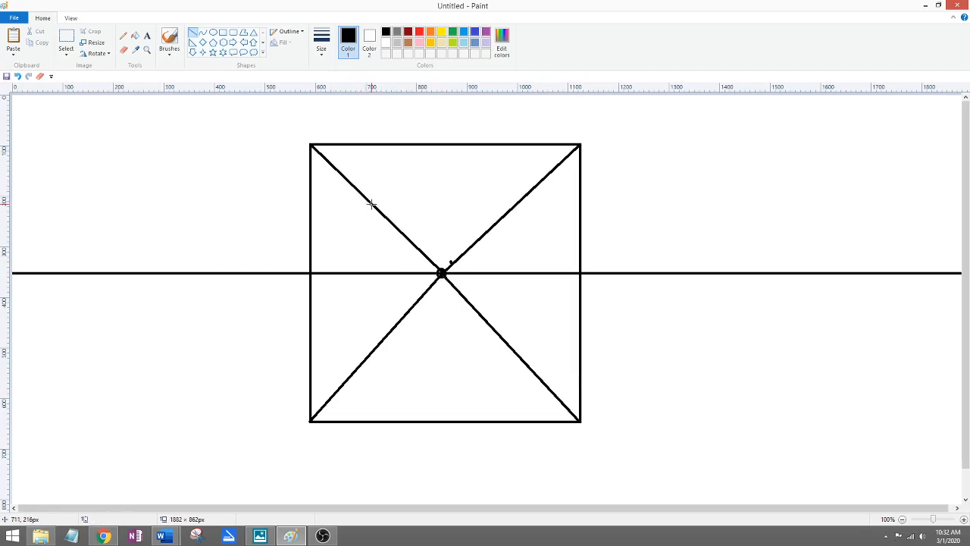
Draw the box's smaller back rectangle with four straight lines whose corners sit on the guide lines.
mouse_move(371, 203)
mouse_down()
mouse_move(388, 350)
mouse_move(372, 352)
mouse_move(504, 365)
mouse_up()
click(422, 339)
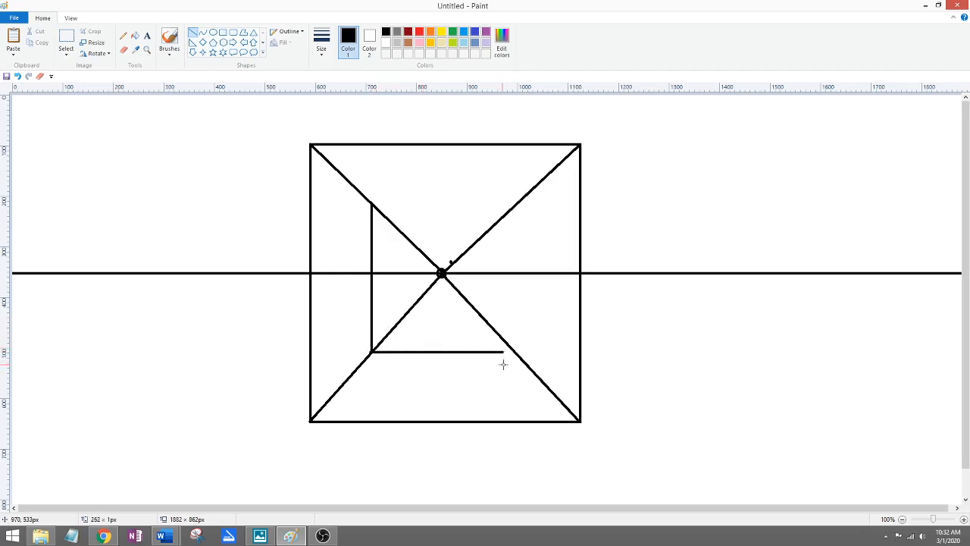
click(565, 333)
mouse_move(515, 350)
mouse_down()
mouse_move(514, 207)
mouse_move(374, 206)
mouse_up()
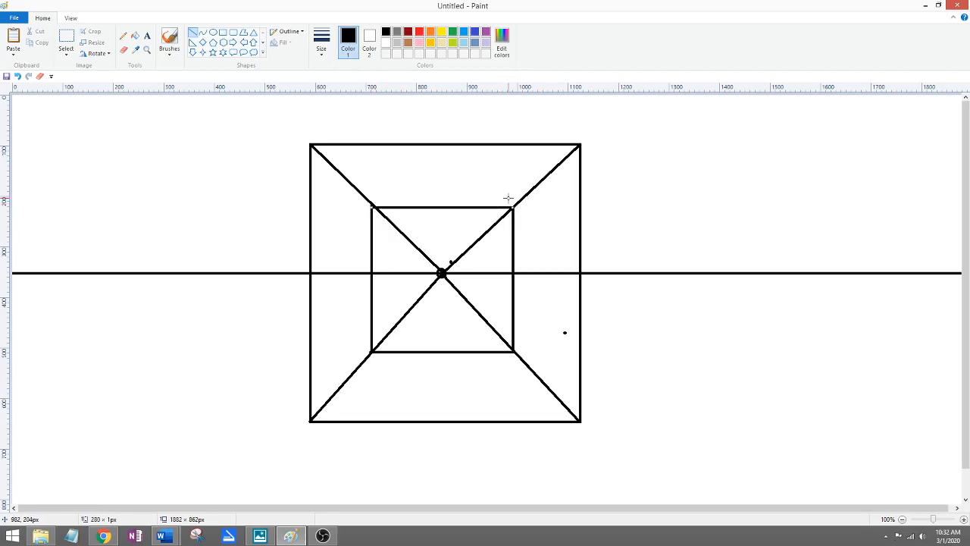
drag(514, 203, 514, 202)
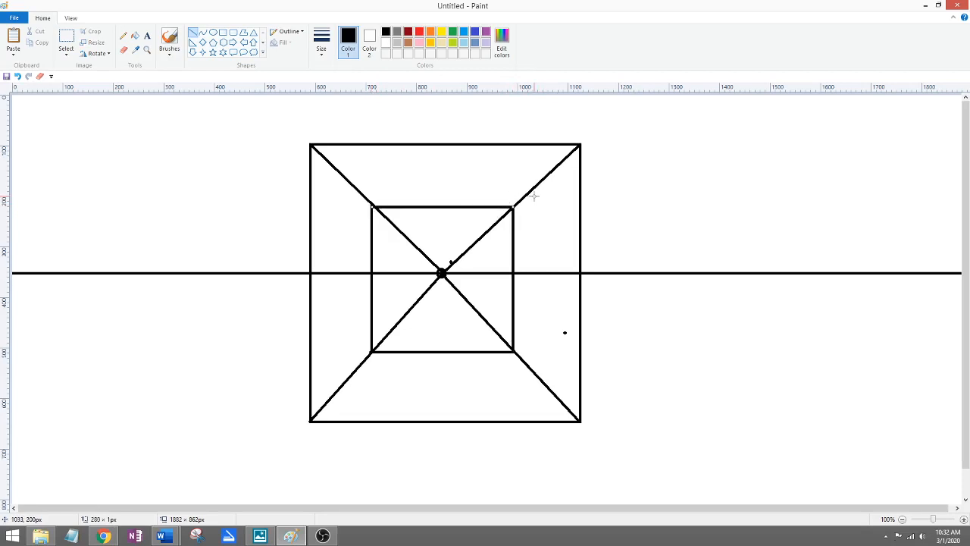
click(534, 196)
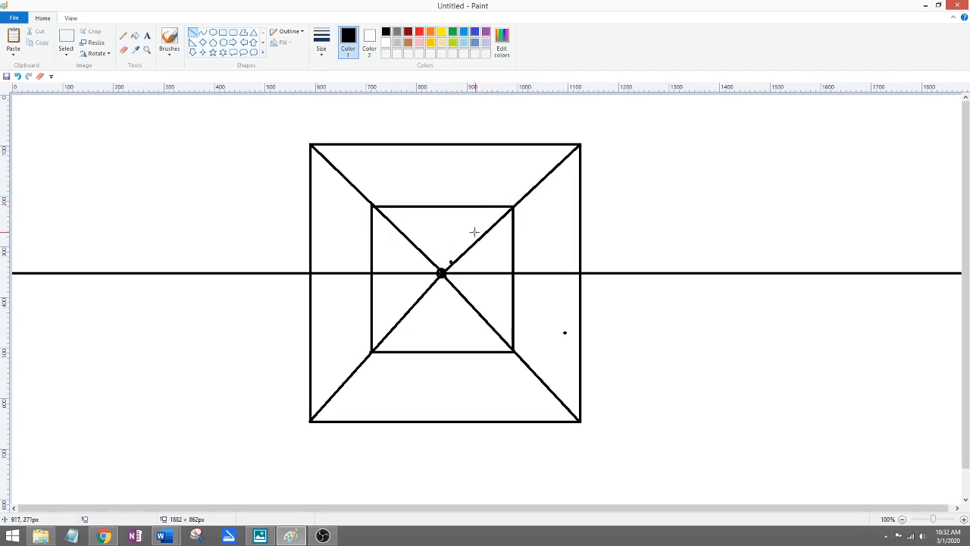
Erase the guide lines and most of the vanishing point circle inside the smaller back rectangle.
click(123, 49)
drag(443, 268, 380, 213)
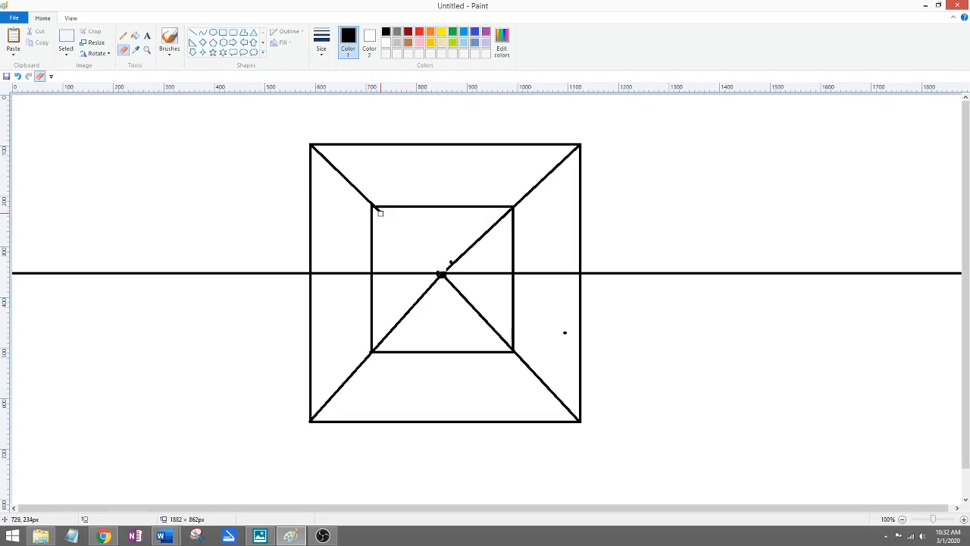
drag(451, 264, 506, 213)
drag(422, 297, 377, 348)
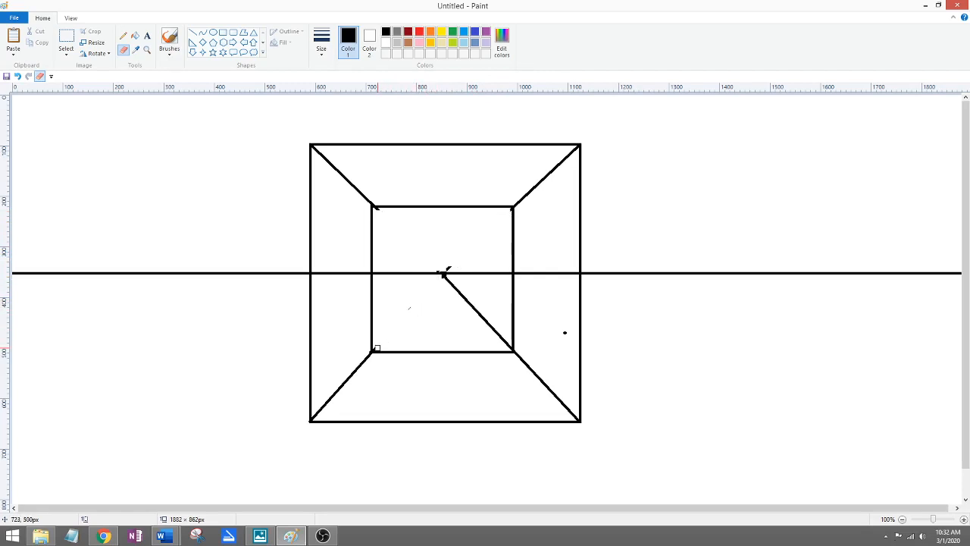
drag(444, 273, 508, 346)
Draw a 323 × 586 px rectangle crossing the horizon right of the center box and connect its four corners to the vanishing point.
click(223, 32)
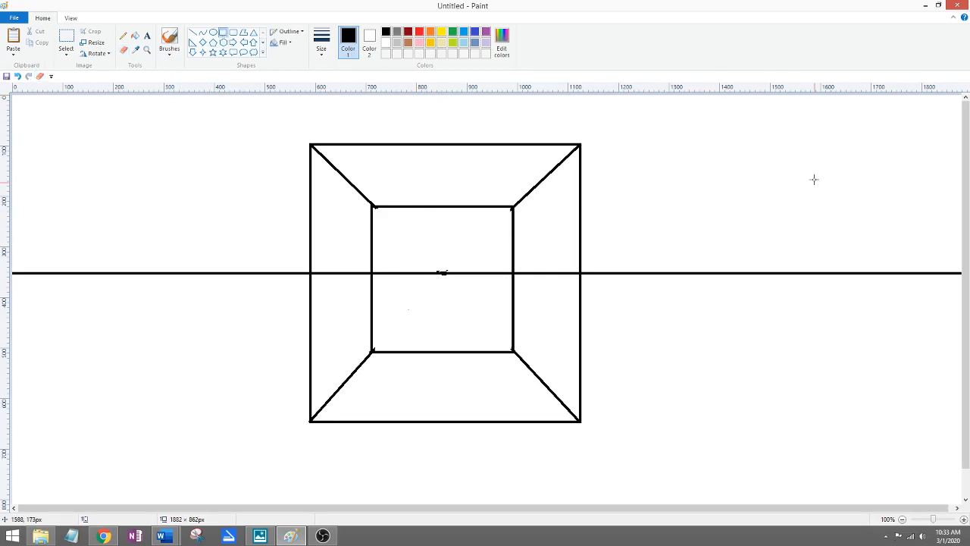
mouse_move(774, 142)
mouse_down()
mouse_move(937, 402)
mouse_move(938, 437)
mouse_up()
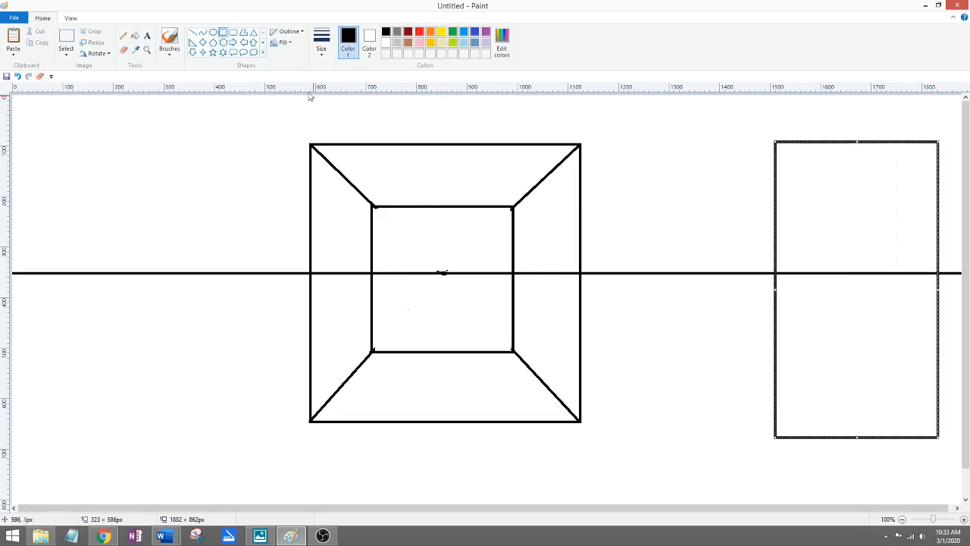
click(193, 33)
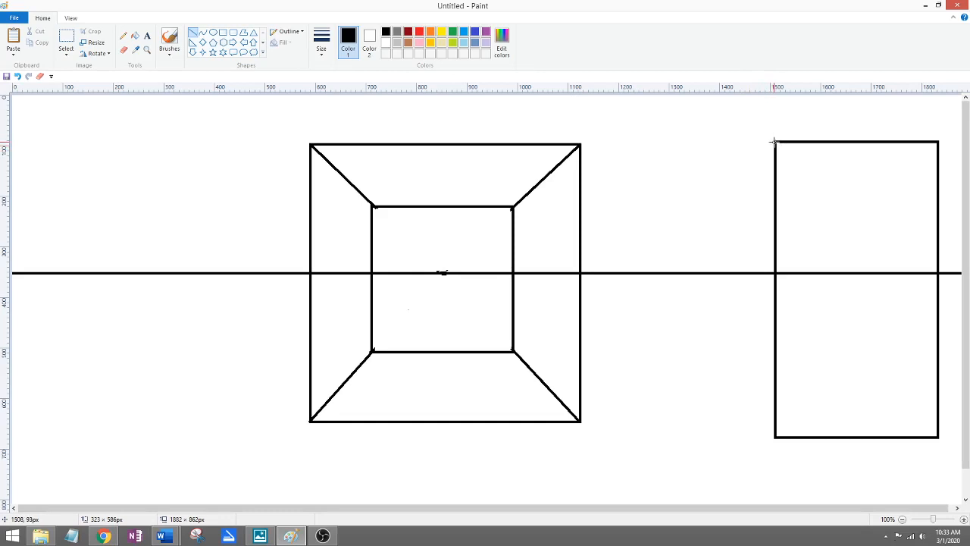
drag(774, 141, 442, 273)
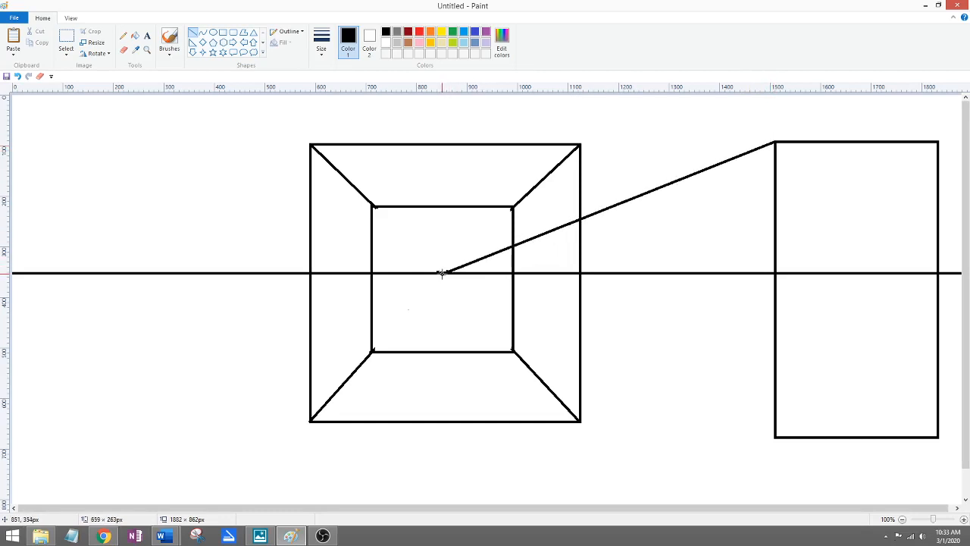
mouse_move(938, 142)
mouse_down()
mouse_move(470, 248)
mouse_move(444, 272)
mouse_up()
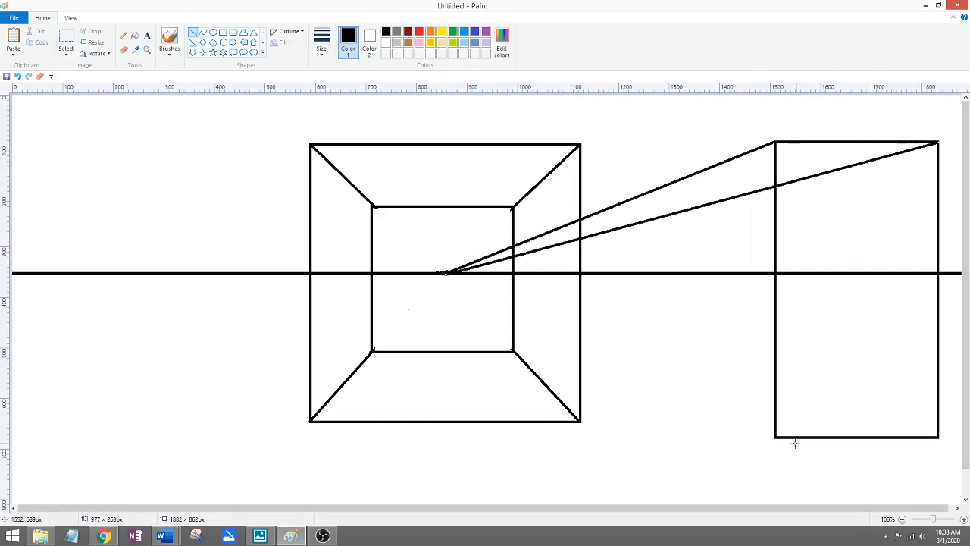
drag(774, 437, 444, 272)
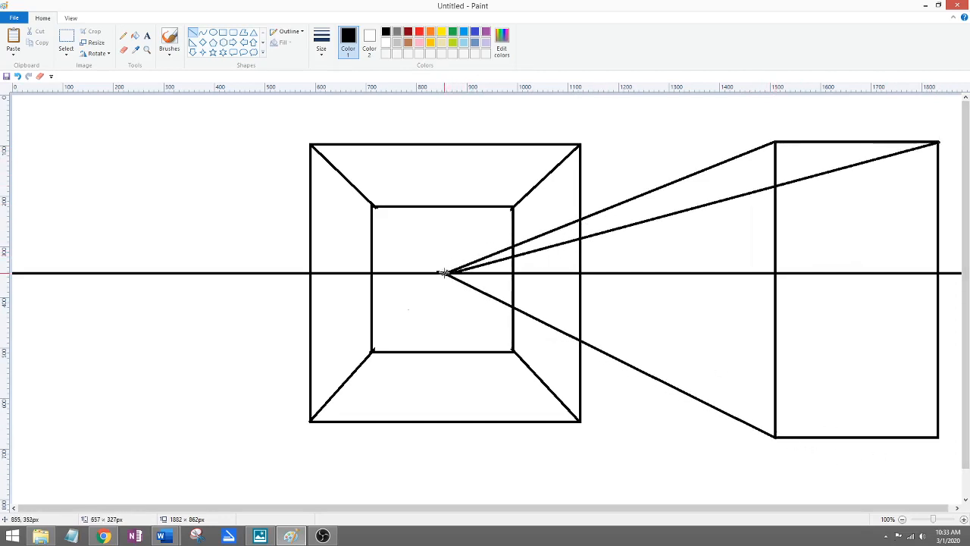
mouse_move(938, 438)
mouse_down()
mouse_move(480, 294)
mouse_move(444, 273)
mouse_up()
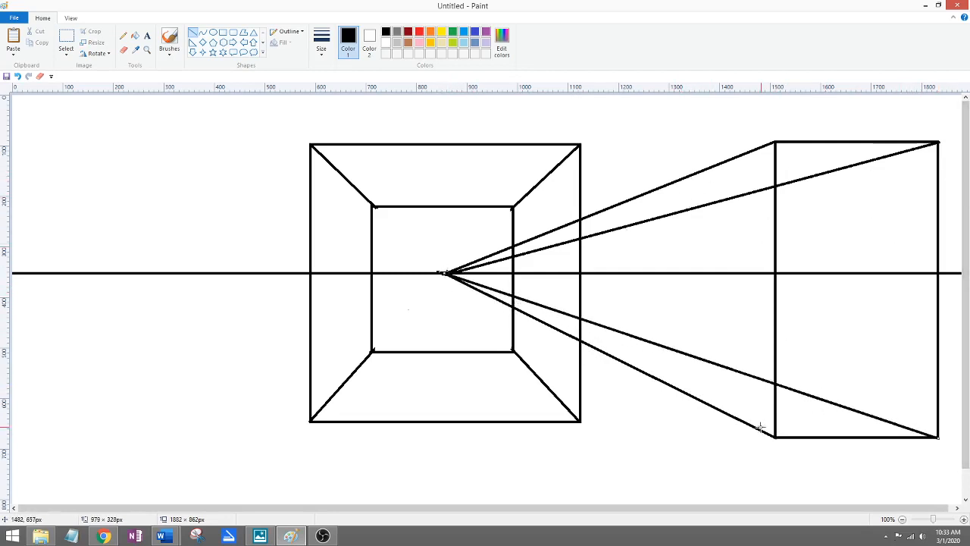
Draw the right box's back rectangle between its guide lines, redrawing the bottom edge until it meets the corners.
mouse_move(659, 379)
mouse_down()
mouse_move(680, 291)
mouse_move(675, 189)
mouse_move(764, 199)
mouse_move(773, 181)
mouse_move(779, 393)
mouse_move(780, 383)
mouse_up()
click(815, 354)
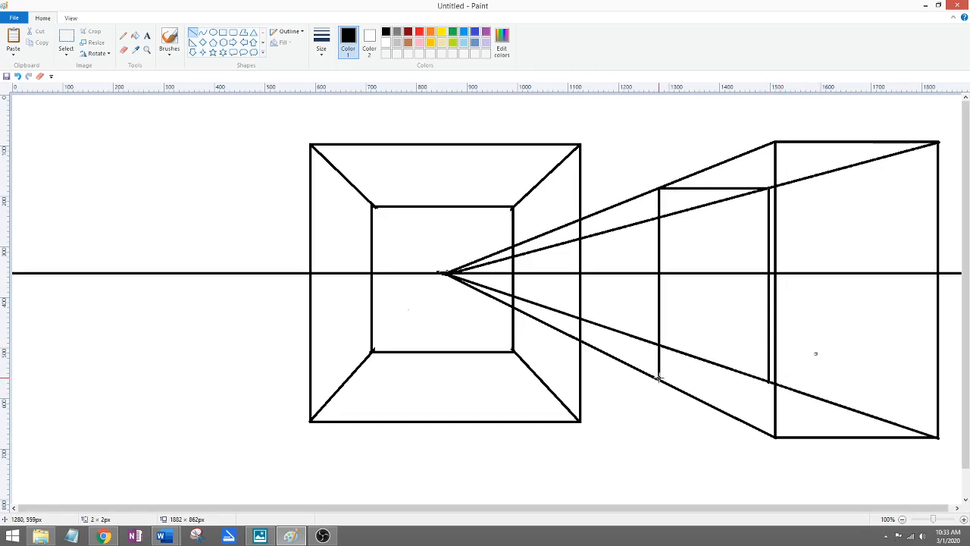
drag(659, 377, 771, 378)
click(825, 365)
key(ctrl+z)
key(ctrl+z)
drag(769, 383, 659, 381)
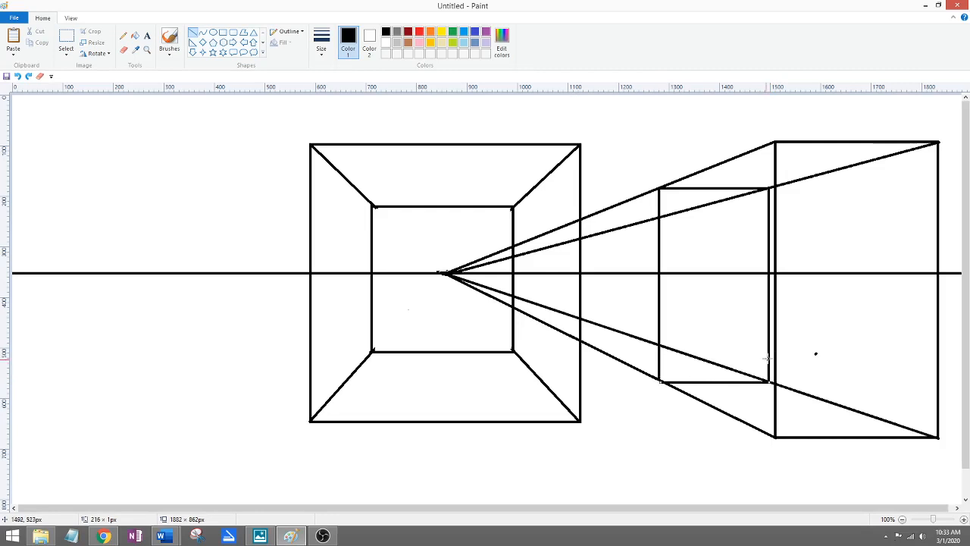
key(ctrl+z)
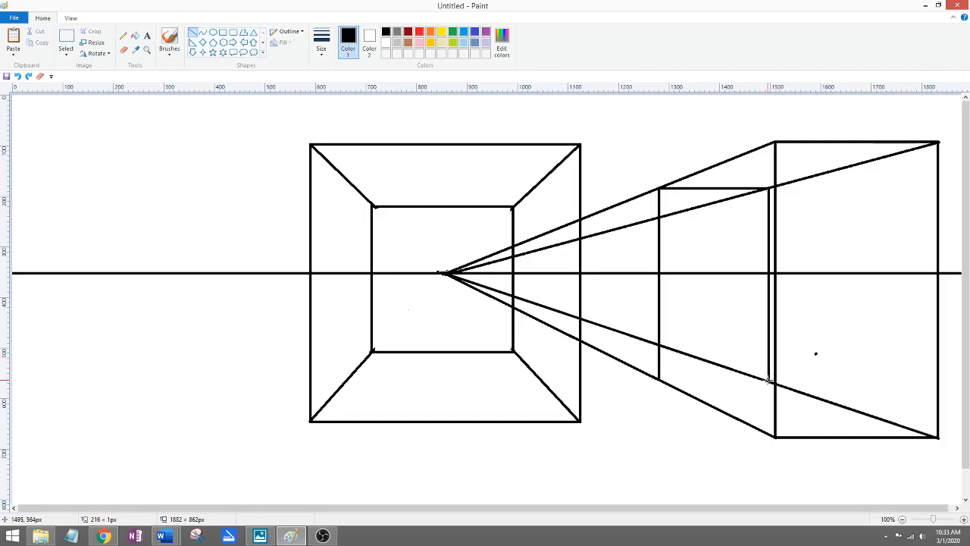
drag(768, 381, 661, 379)
click(799, 356)
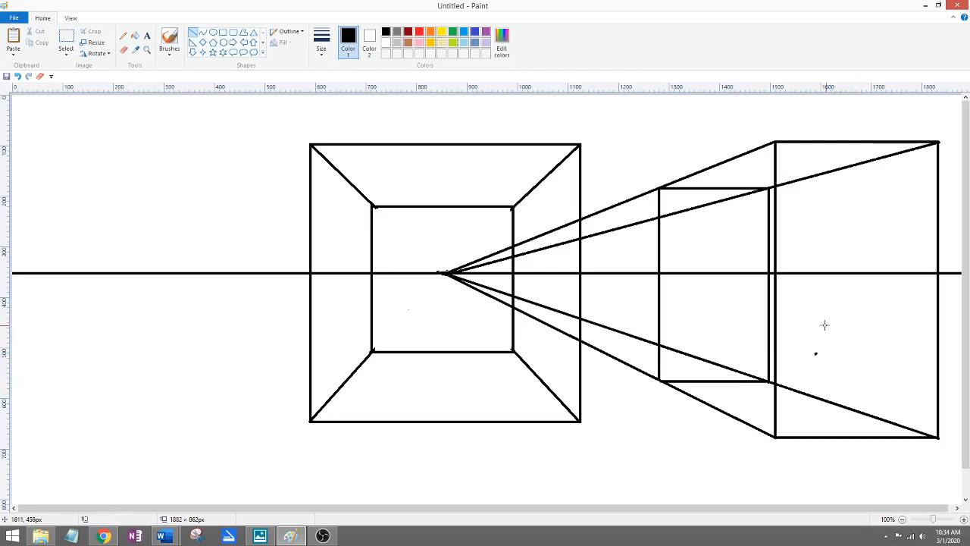
Erase the guide lines between the center and right boxes and those crossing the right box's back rectangle.
click(123, 49)
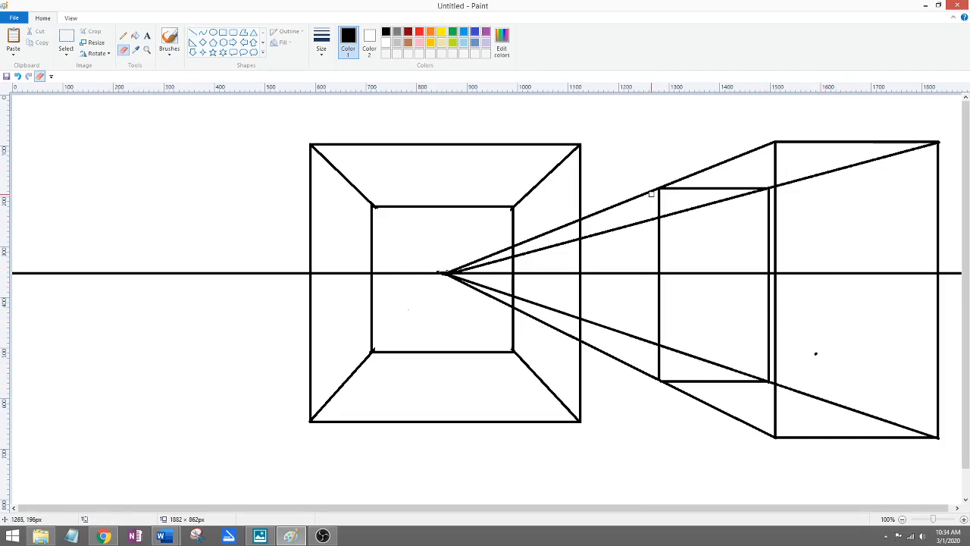
drag(654, 188, 585, 220)
drag(654, 218, 586, 239)
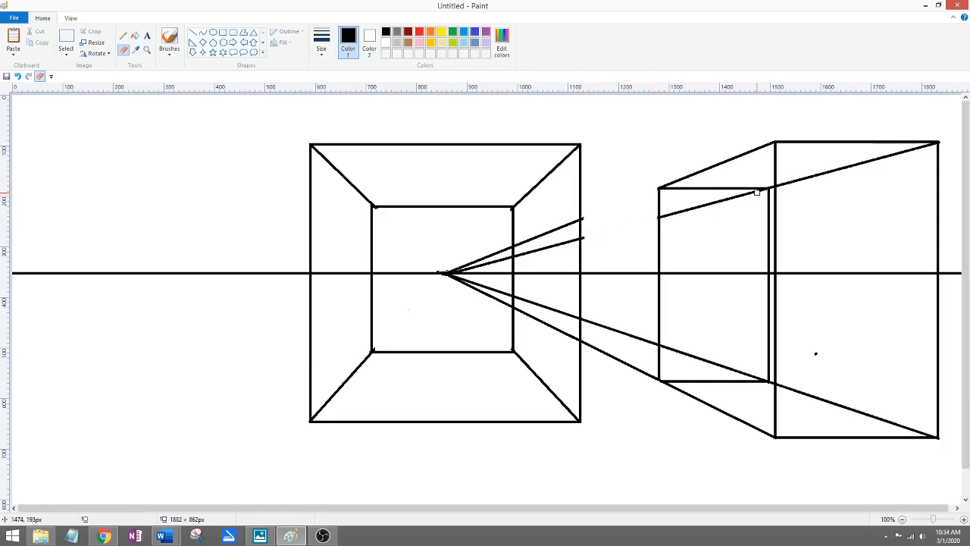
drag(757, 192, 664, 218)
mouse_move(753, 375)
mouse_down()
mouse_move(591, 320)
mouse_move(612, 330)
mouse_move(585, 342)
mouse_move(653, 377)
mouse_up()
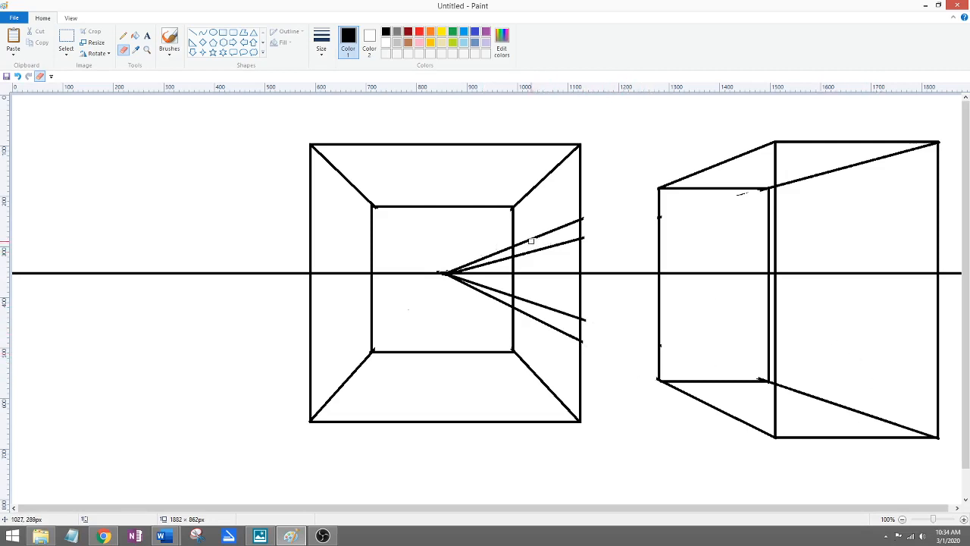
Erase most of the leftover guide lines crossing the center box's back rectangle and right side face.
mouse_move(519, 245)
mouse_down()
mouse_move(573, 221)
mouse_move(520, 257)
mouse_move(555, 246)
mouse_up()
drag(576, 227, 576, 222)
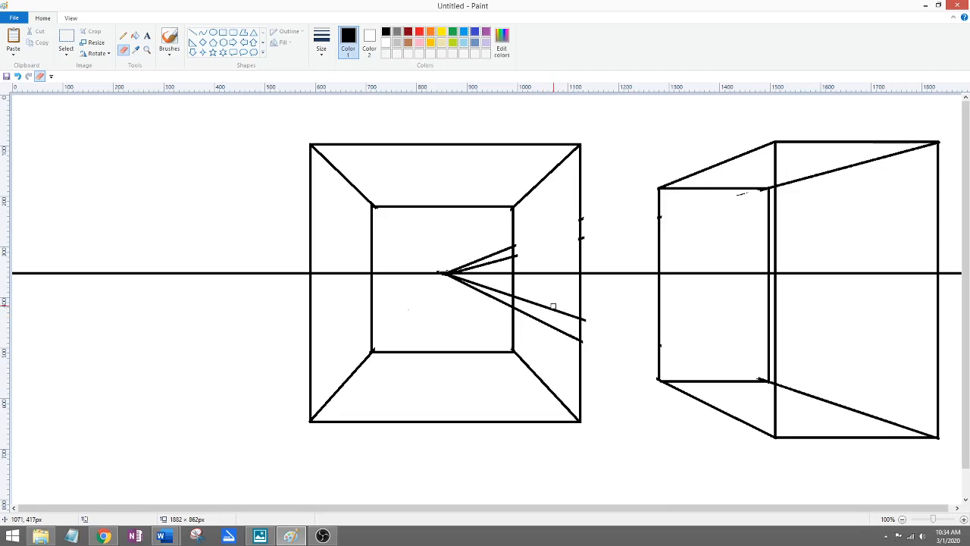
mouse_move(554, 306)
mouse_down()
mouse_move(575, 316)
mouse_move(459, 280)
mouse_move(511, 304)
mouse_up()
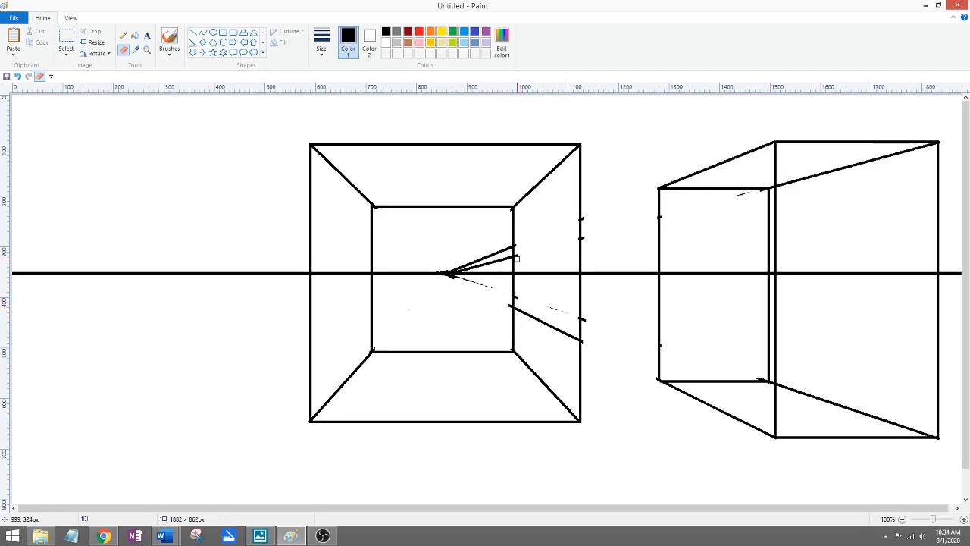
mouse_move(504, 258)
mouse_down()
mouse_move(473, 265)
mouse_move(508, 247)
mouse_move(457, 267)
mouse_up()
drag(518, 310, 574, 339)
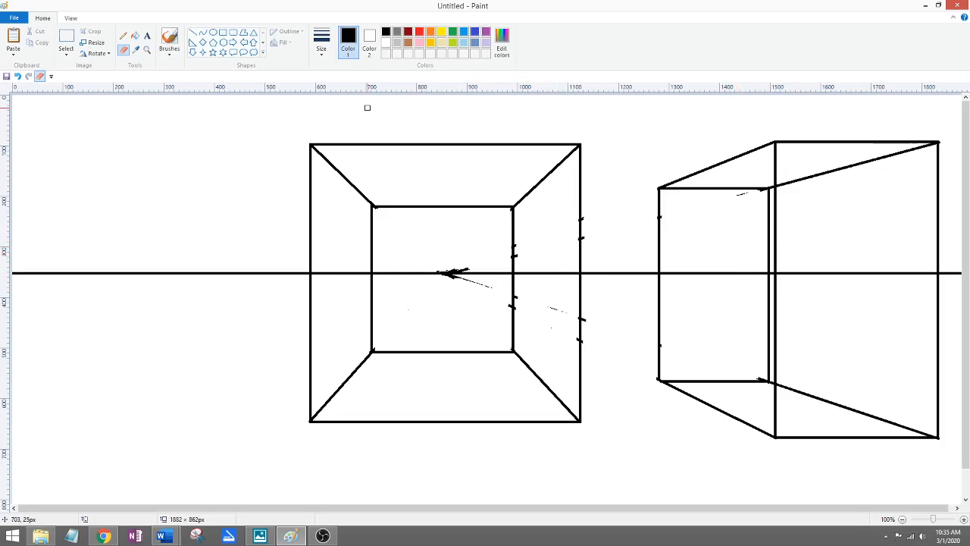
Fill the top and bottom faces of the right box with light blue, including the parts overlapping the front rectangle.
click(464, 43)
click(135, 35)
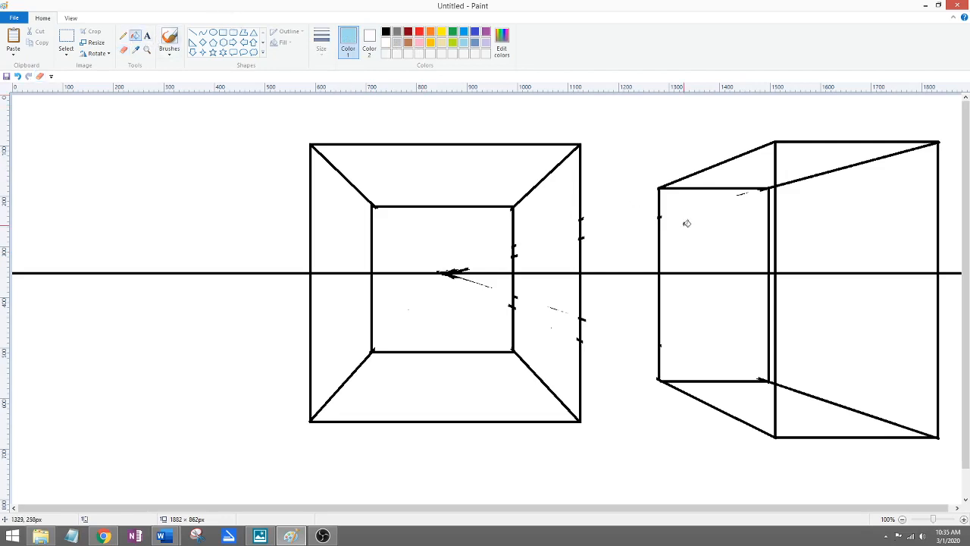
click(753, 174)
click(818, 162)
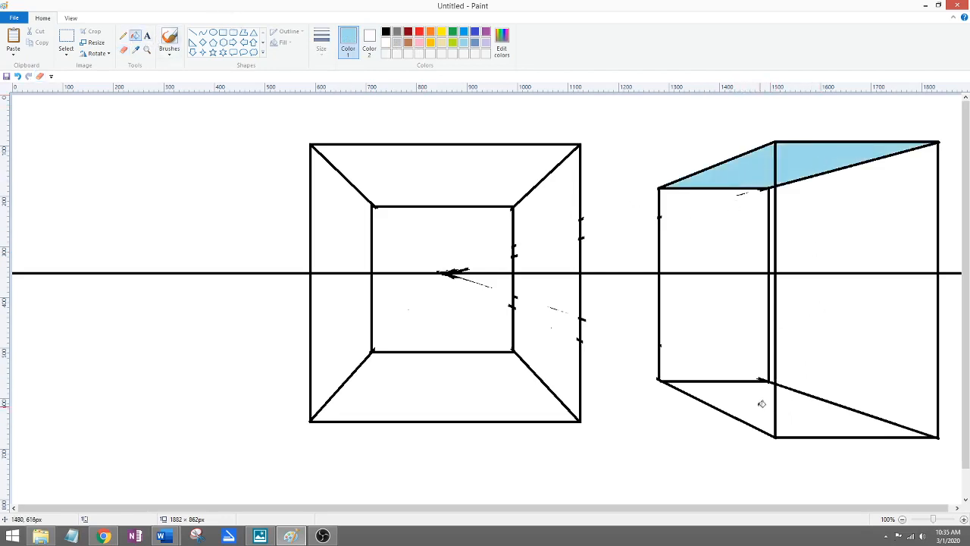
click(761, 403)
click(804, 412)
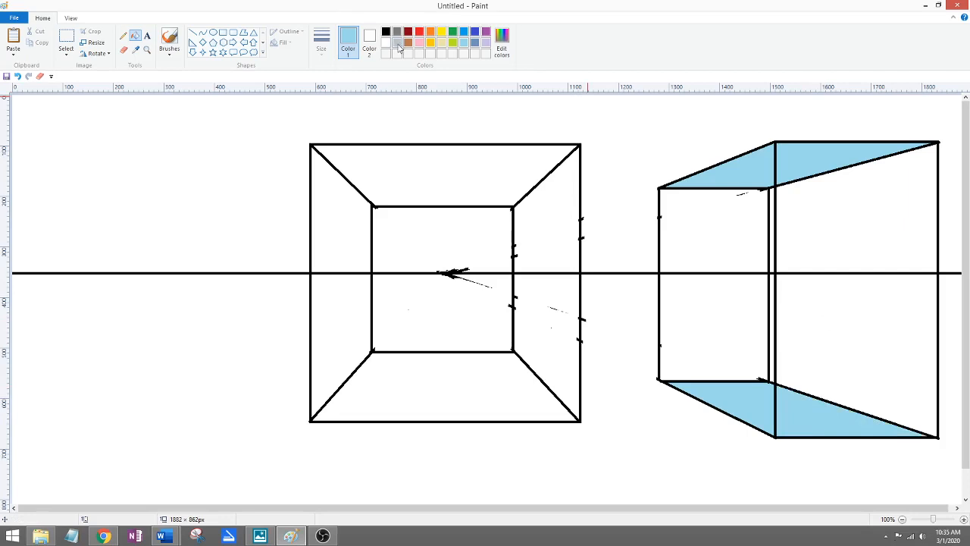
Fill the right box's front face with lime and its overlaps with the top and bottom faces with dark green.
click(454, 44)
click(857, 212)
click(878, 325)
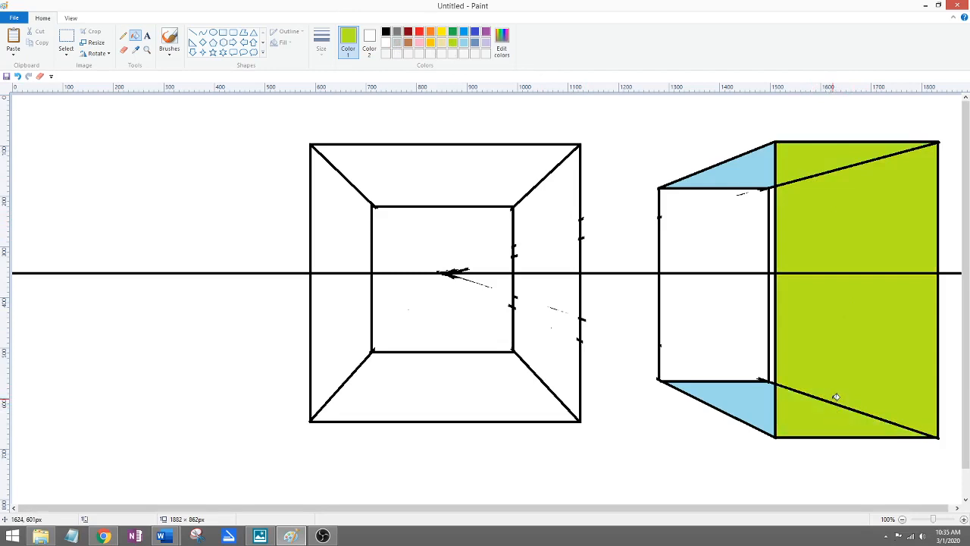
key(ctrl+z)
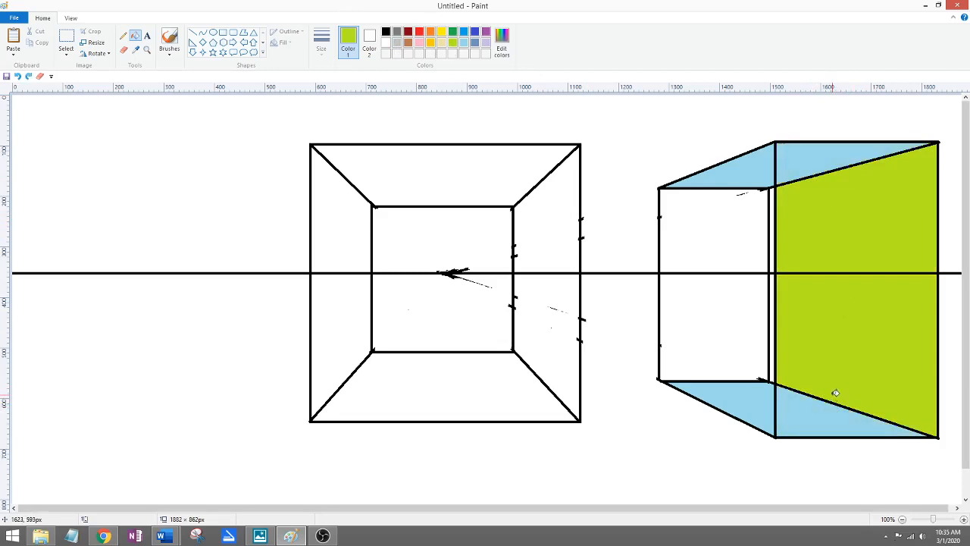
click(453, 32)
click(814, 167)
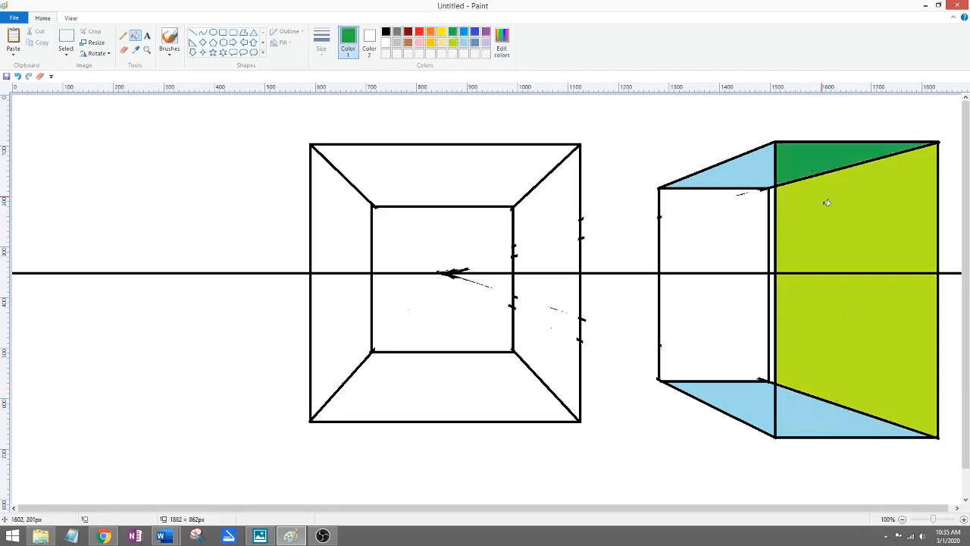
click(832, 419)
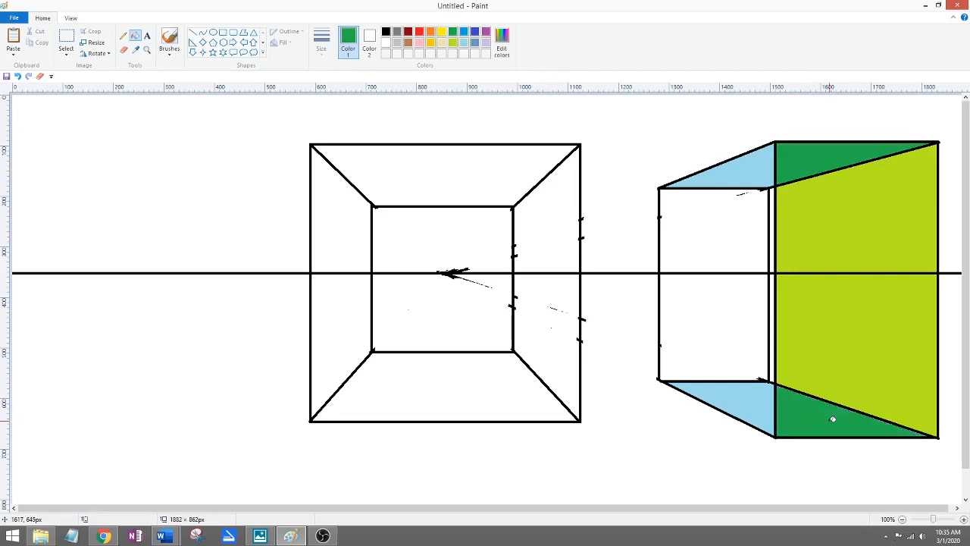
Fill the right box's back rectangle with blue-gray above and below the horizon.
click(474, 43)
click(705, 216)
click(734, 316)
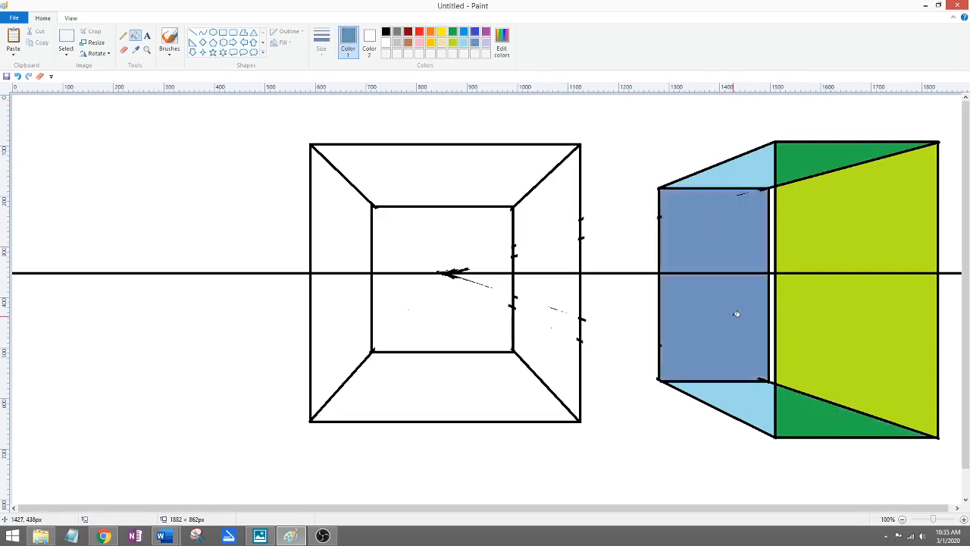
Undo the blue-gray fill in the center box's back rectangle and fill both of its halves with lime.
click(479, 244)
key(ctrl+z)
click(452, 43)
click(468, 227)
click(459, 303)
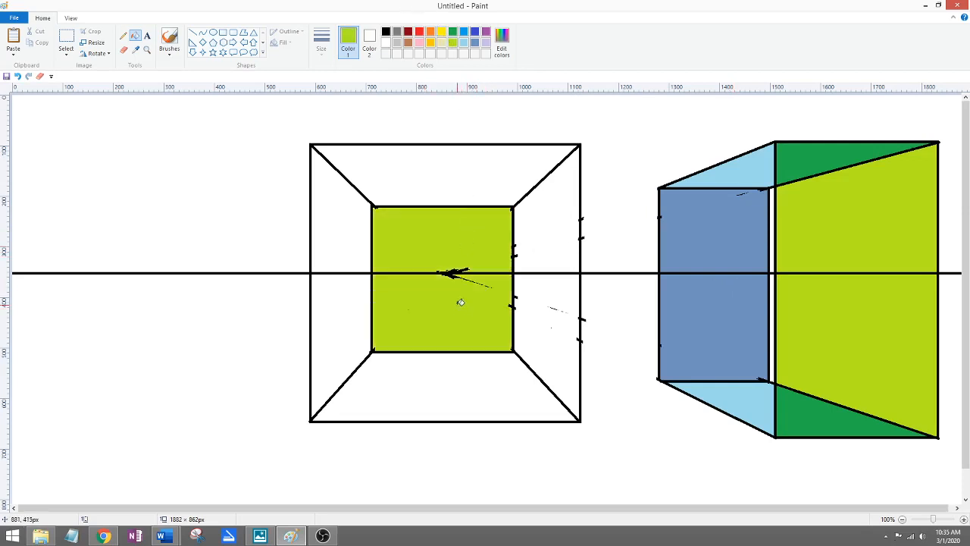
Fill the top and bottom faces of the center box with bright blue.
click(463, 34)
click(463, 163)
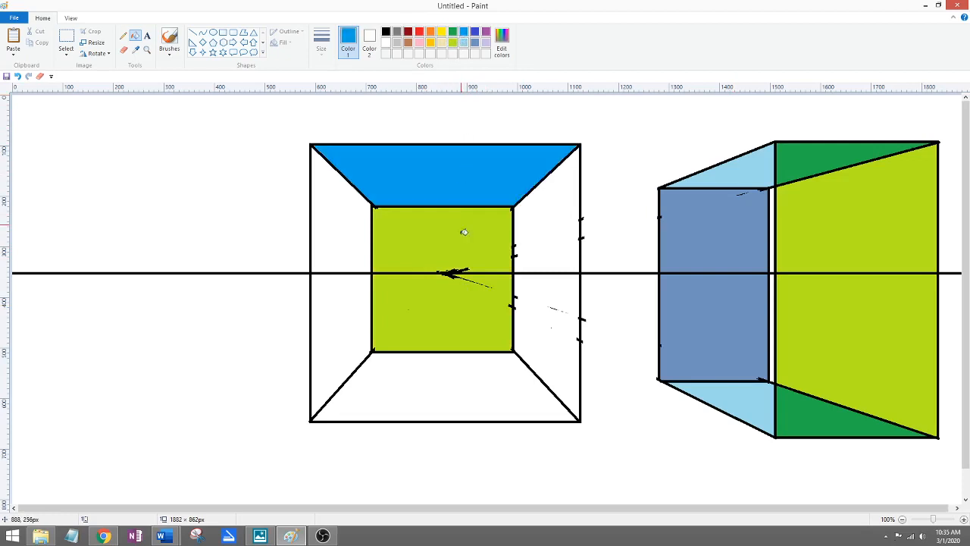
click(460, 377)
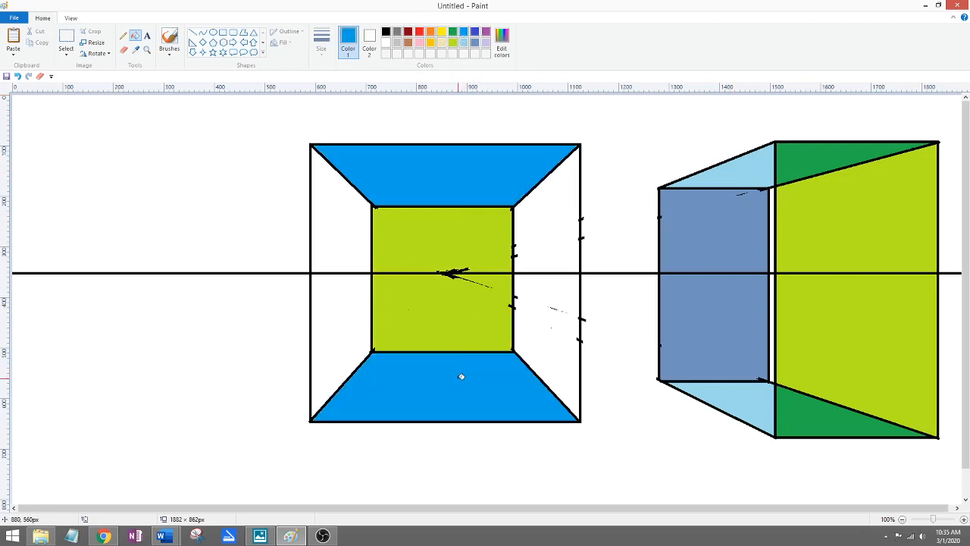
Fill both side faces of the center box with light blue above and below the horizon.
click(463, 43)
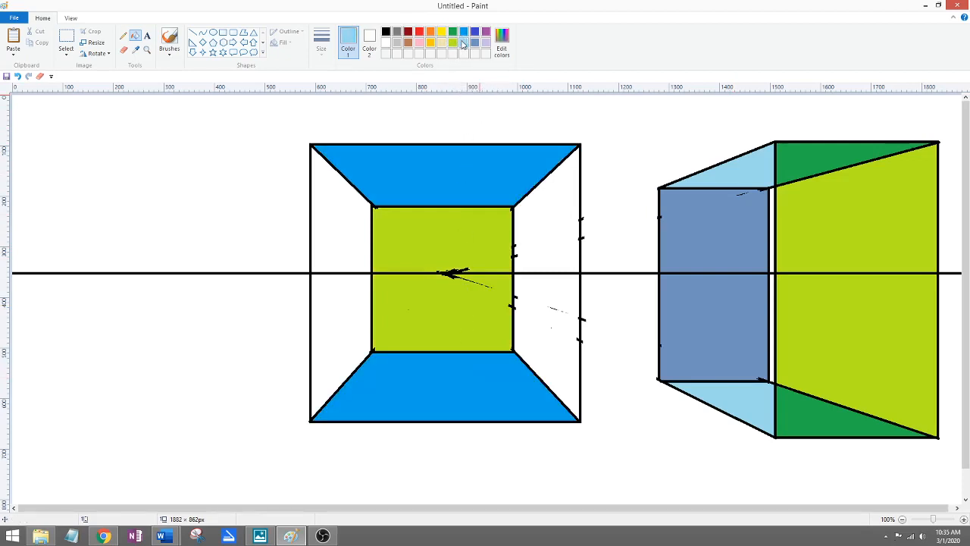
click(356, 310)
click(352, 249)
click(553, 262)
click(556, 324)
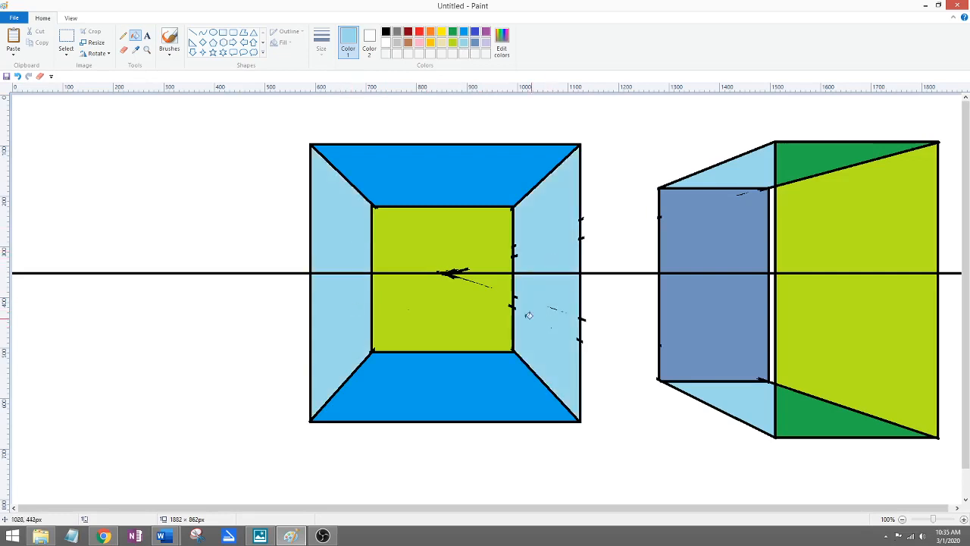
Try filling the background gold above the horizon and black below it, and undo both fills.
click(430, 43)
click(262, 143)
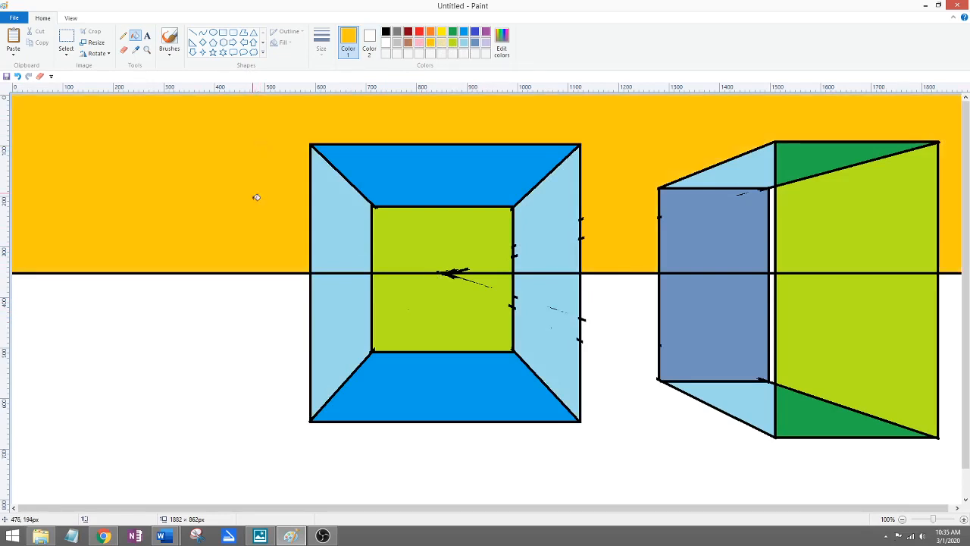
click(386, 32)
click(246, 340)
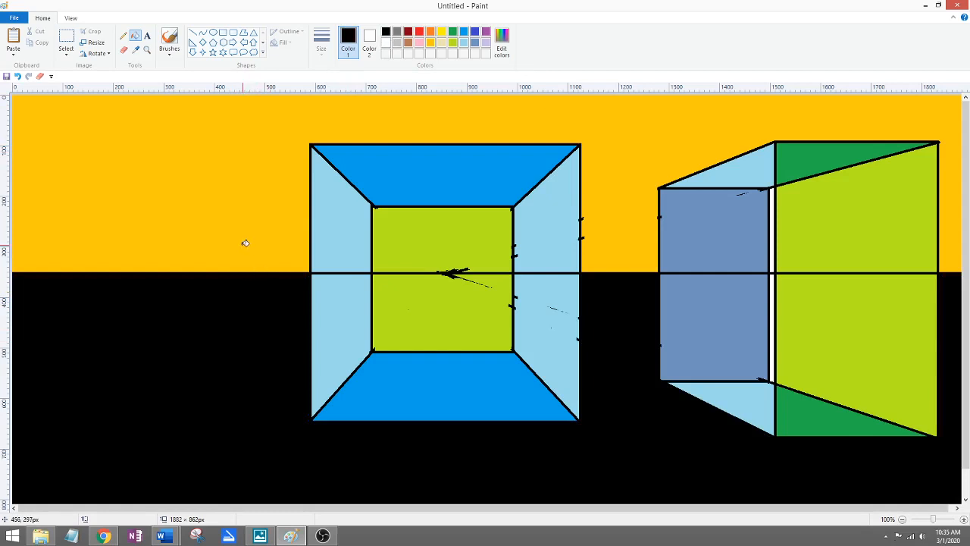
key(ctrl+z)
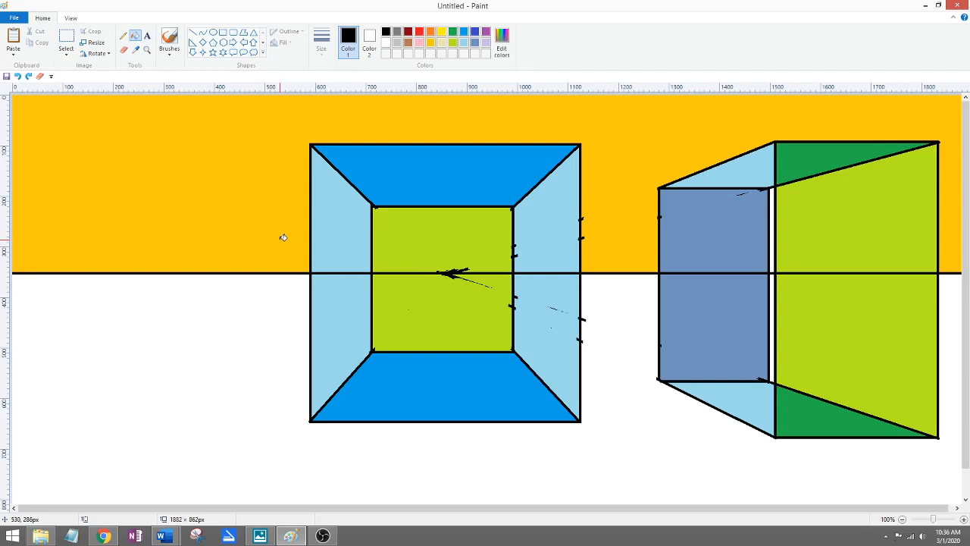
key(ctrl+z)
Select the entire drawing and delete it to leave a blank canvas.
right_click(280, 238)
click(249, 215)
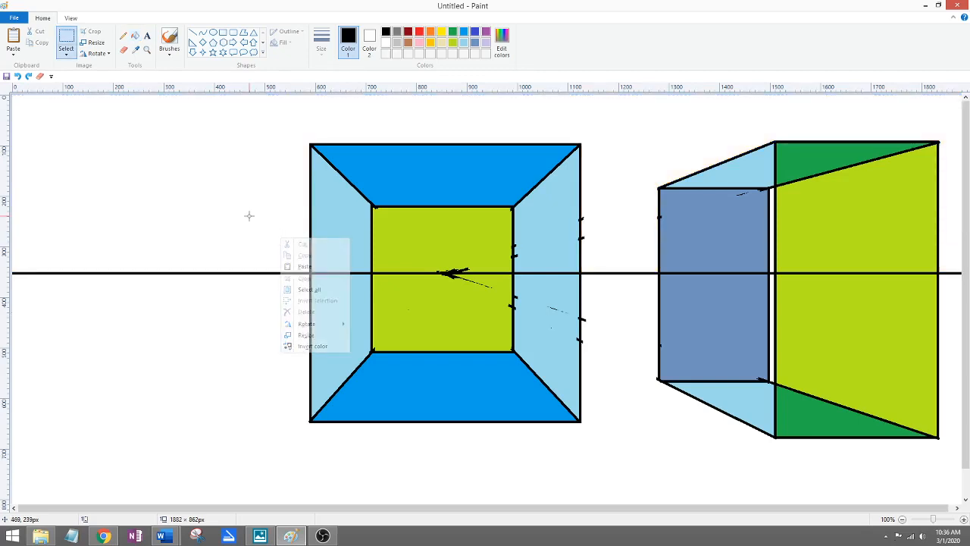
key(ctrl+a)
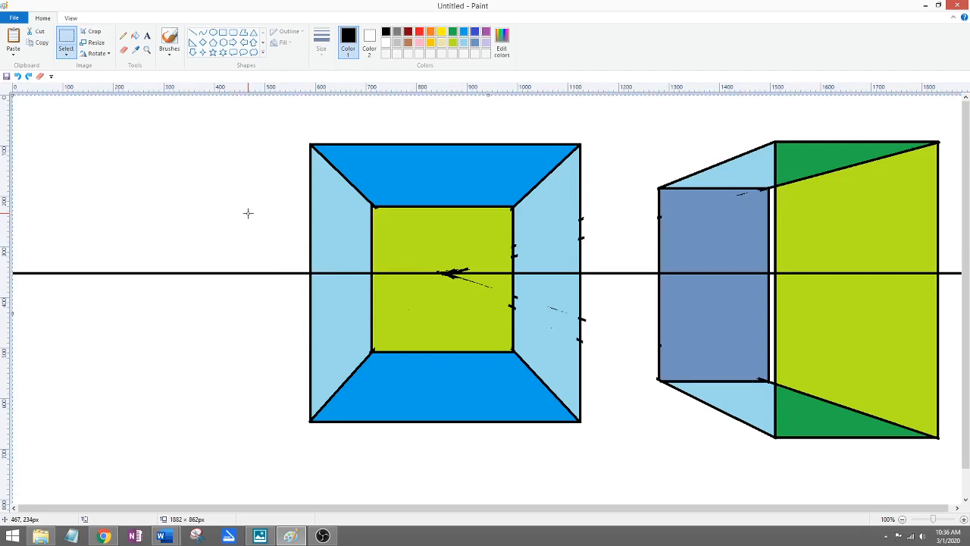
key(Delete)
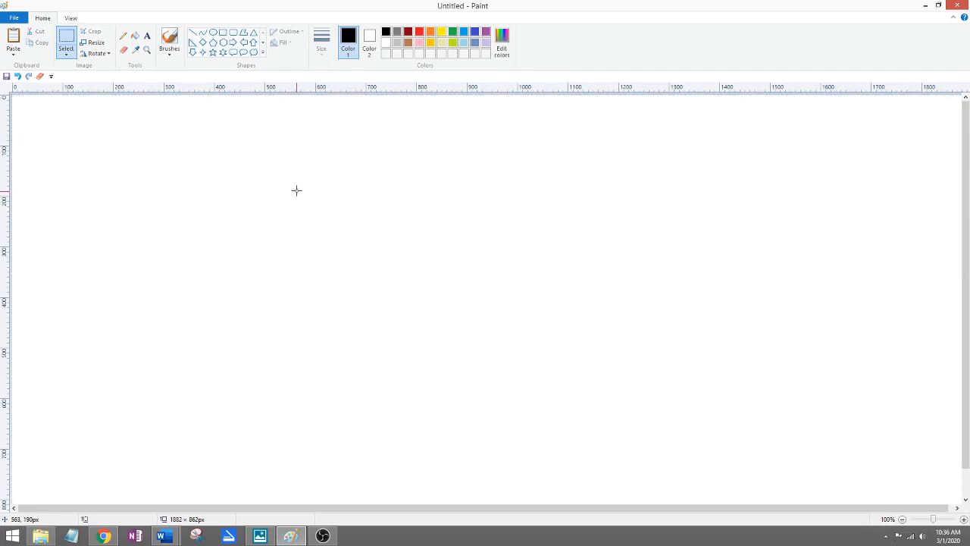